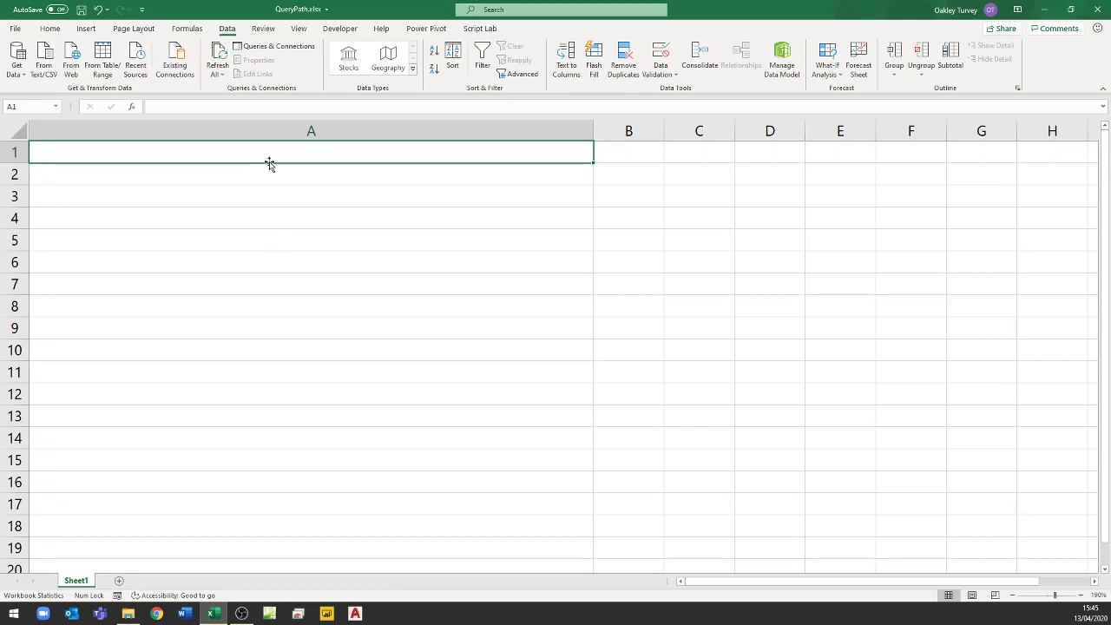
# - Enter =CELL("filename") in cell A1 to return the workbook's full path
pyautogui.write('=cel')
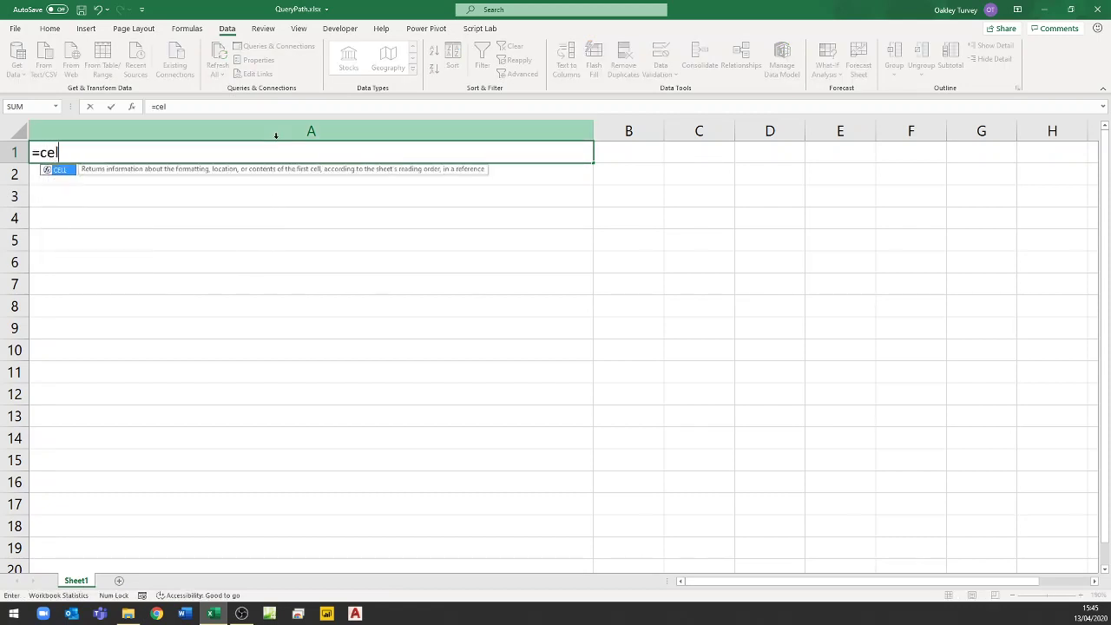
pyautogui.press('Tab')
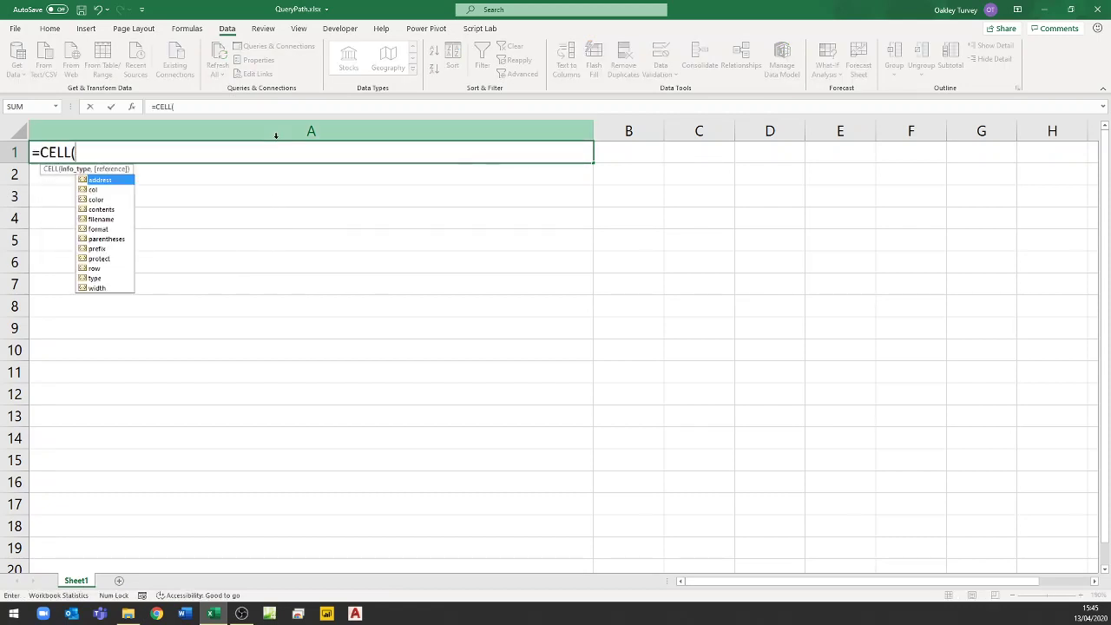
pyautogui.click(101, 219)
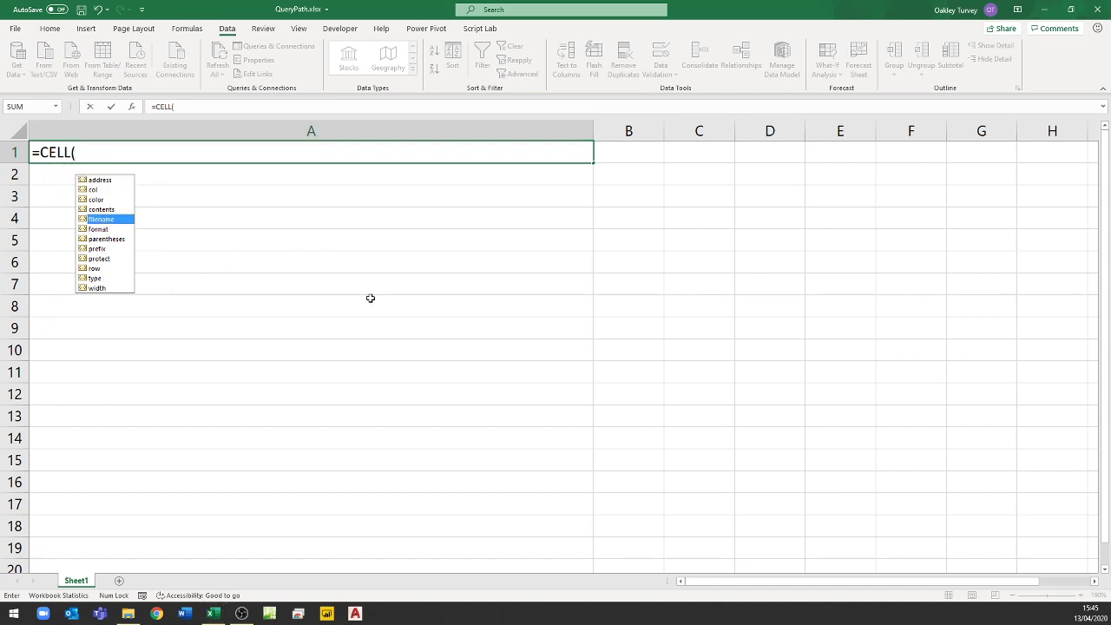
pyautogui.press('Tab')
pyautogui.press('Return')
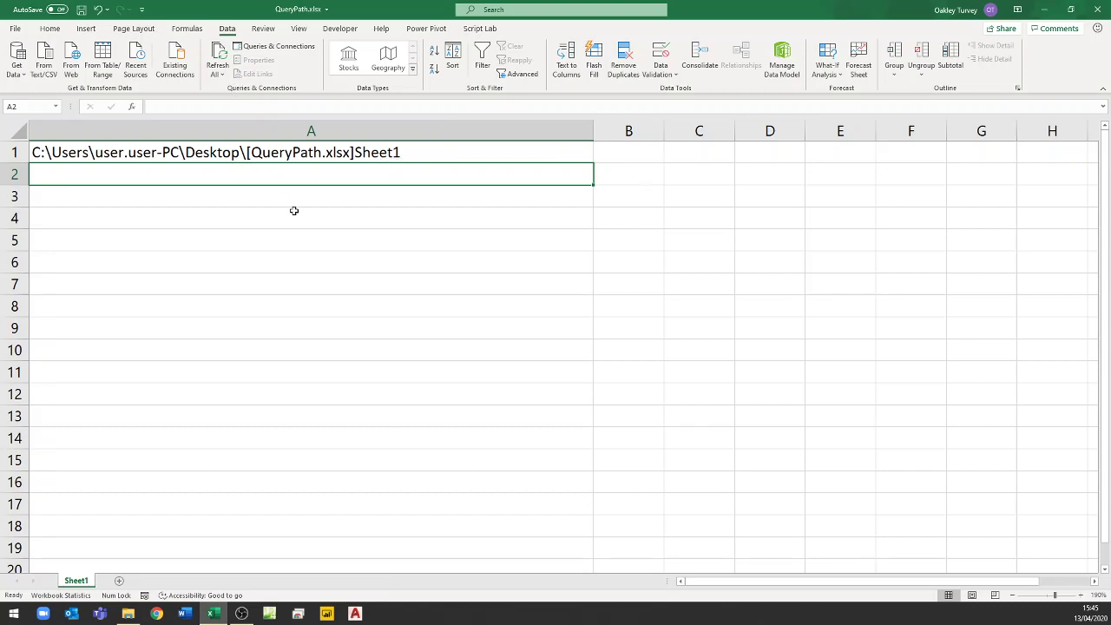
# - Enter =SEARCH("[",A1) in cell A2 to find the position of the opening bracket in the path
pyautogui.click(246, 153)
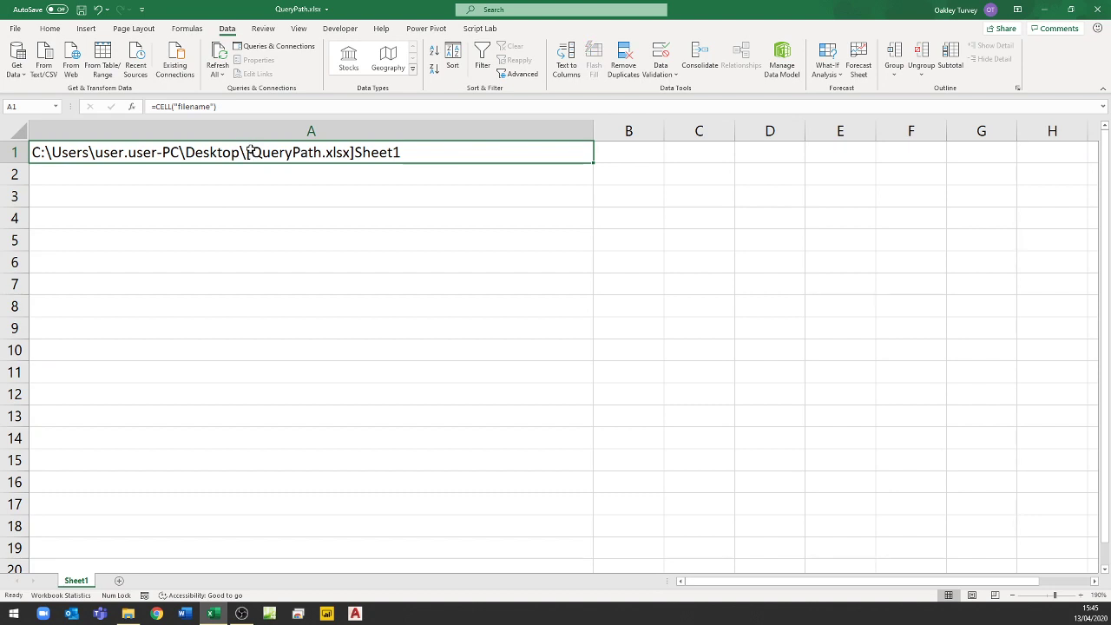
pyautogui.click(240, 177)
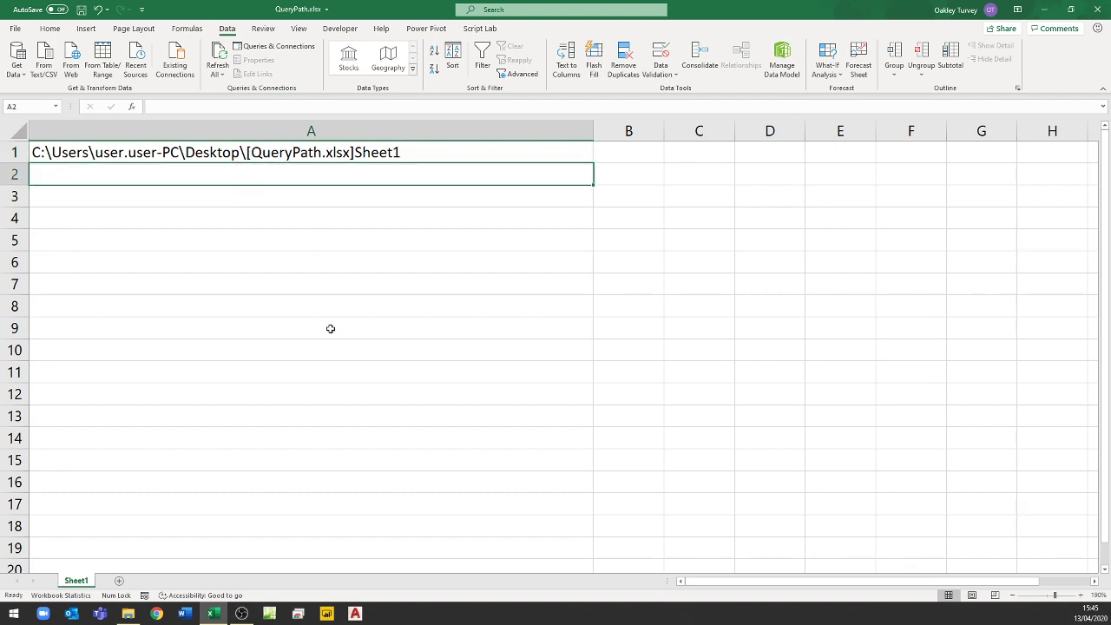
pyautogui.write('=sea')
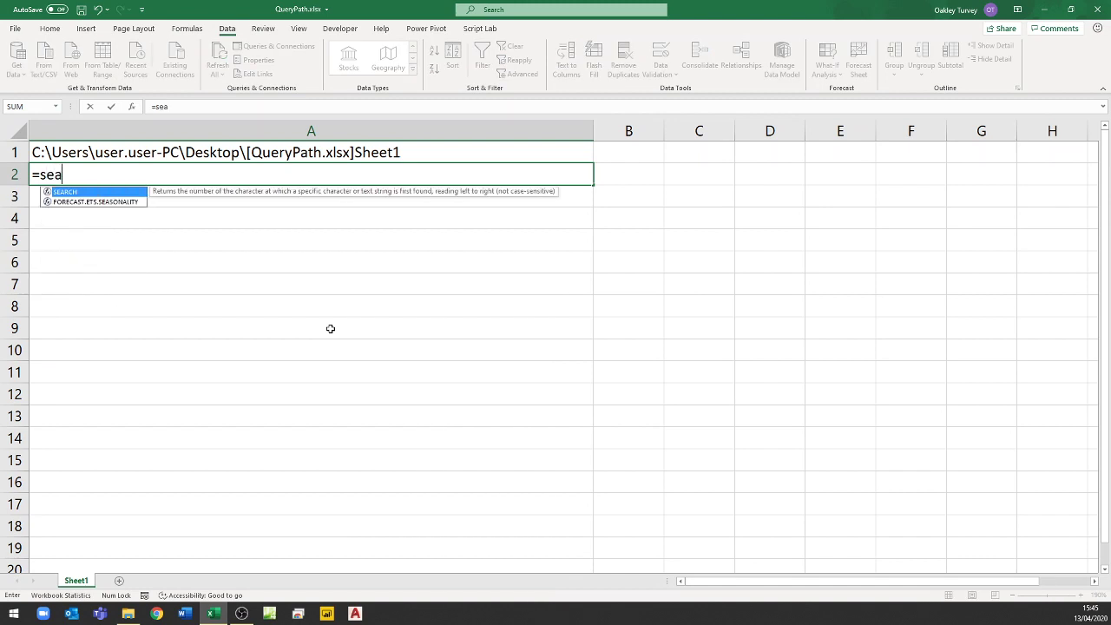
pyautogui.press('Tab')
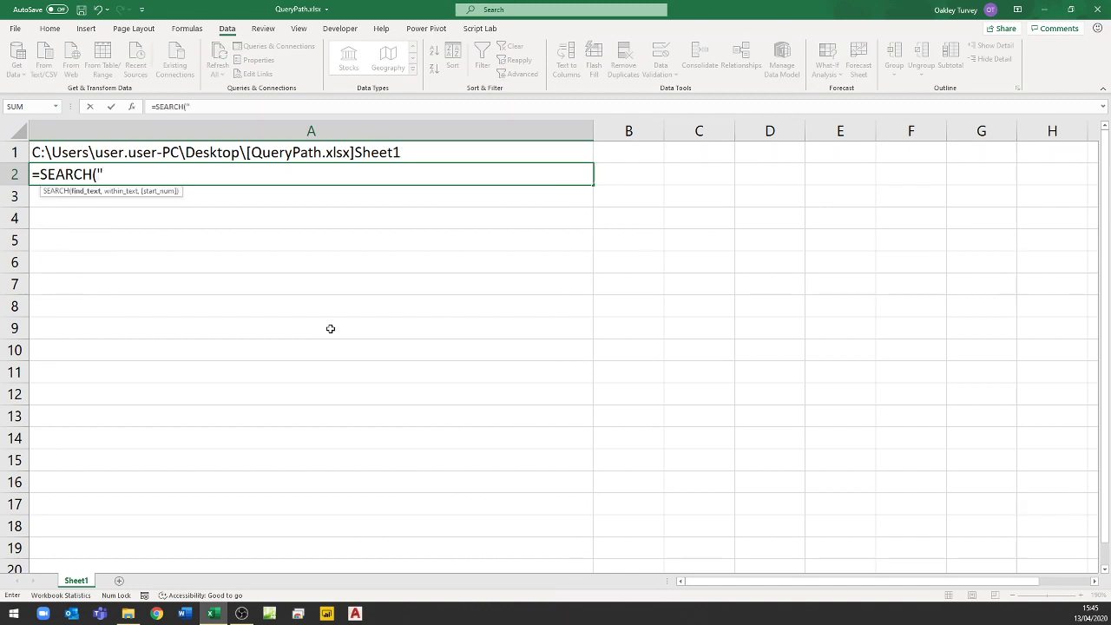
pyautogui.write('"[",A1')
pyautogui.press('Return')
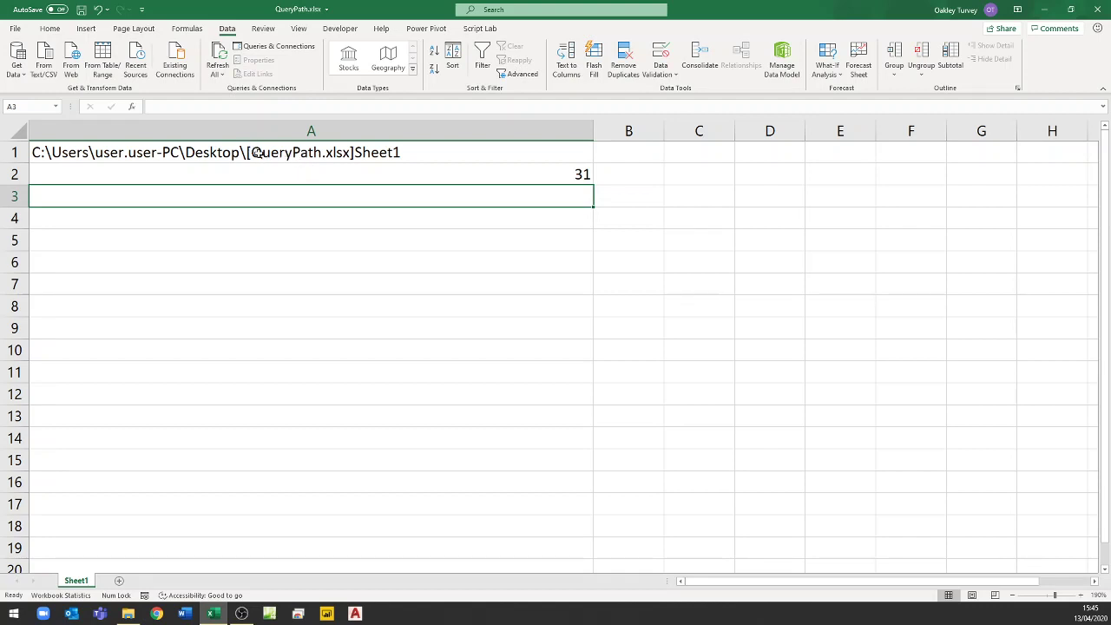
# - Edit the SEARCH formula in cell A2 to subtract 1 from its result
pyautogui.click(413, 174)
pyautogui.press('F2')
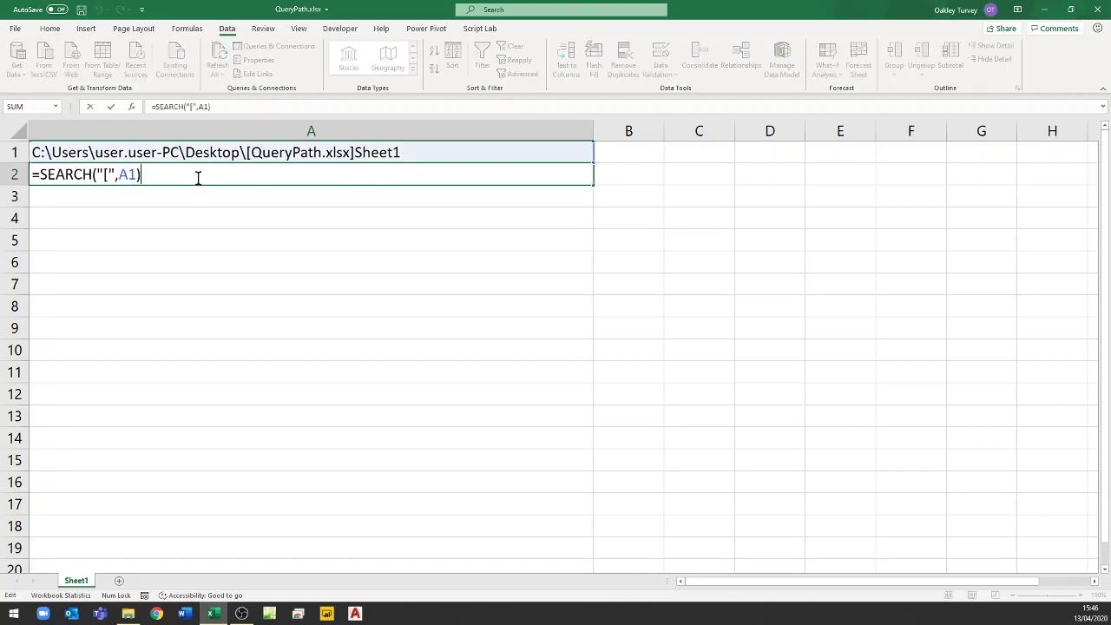
pyautogui.press('Return')
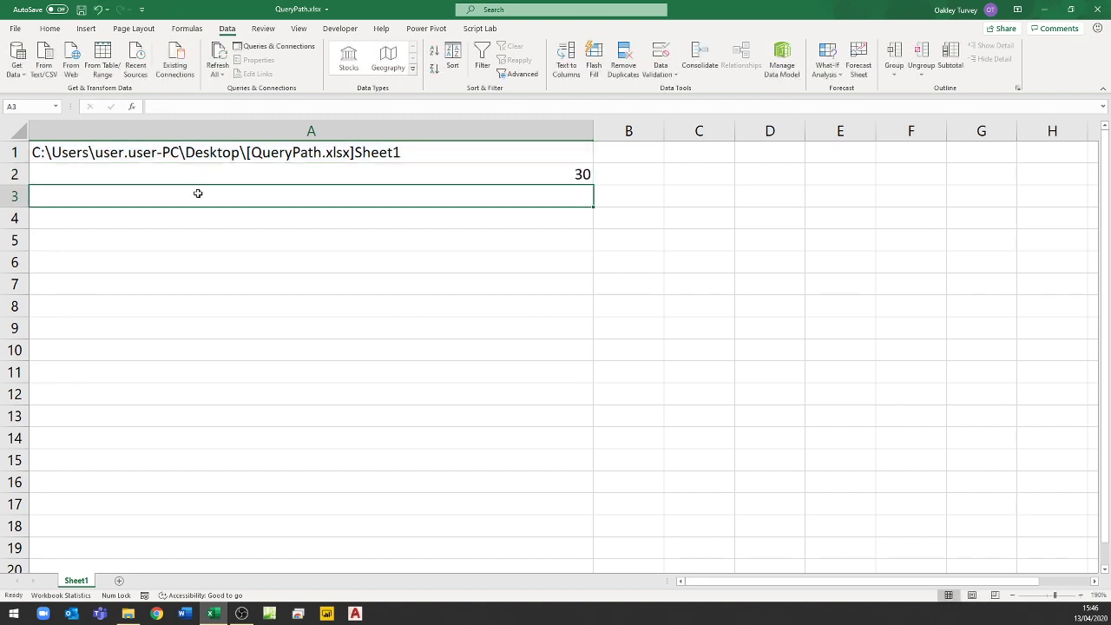
# - Enter =LEFT(A1,A2) in cell A3 to extract only the folder path
pyautogui.write('=left(')
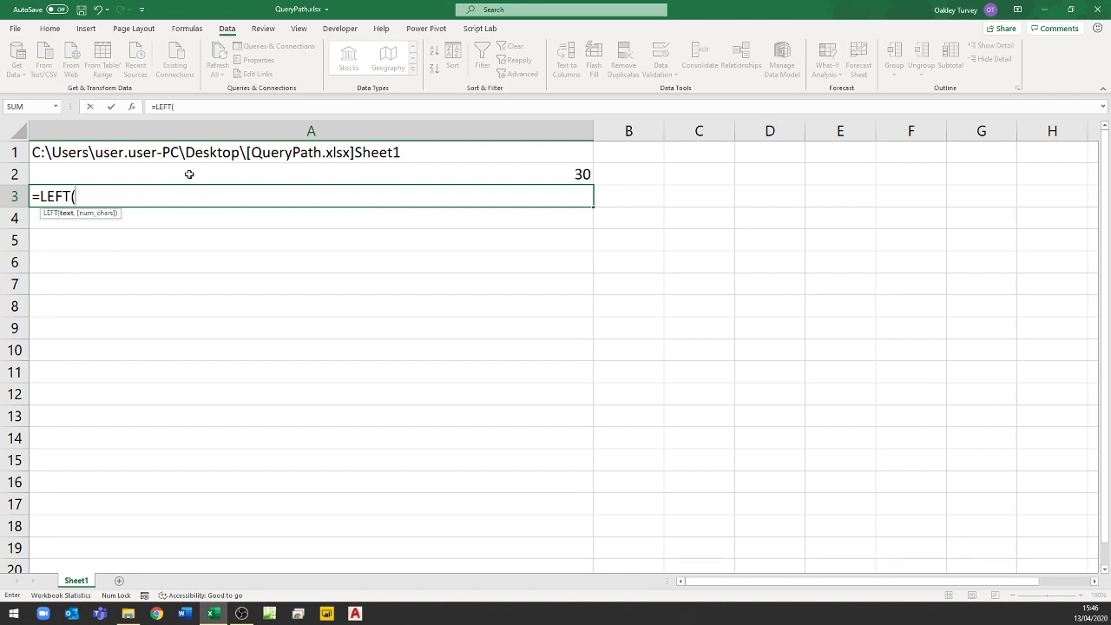
pyautogui.click(197, 154)
pyautogui.write(',')
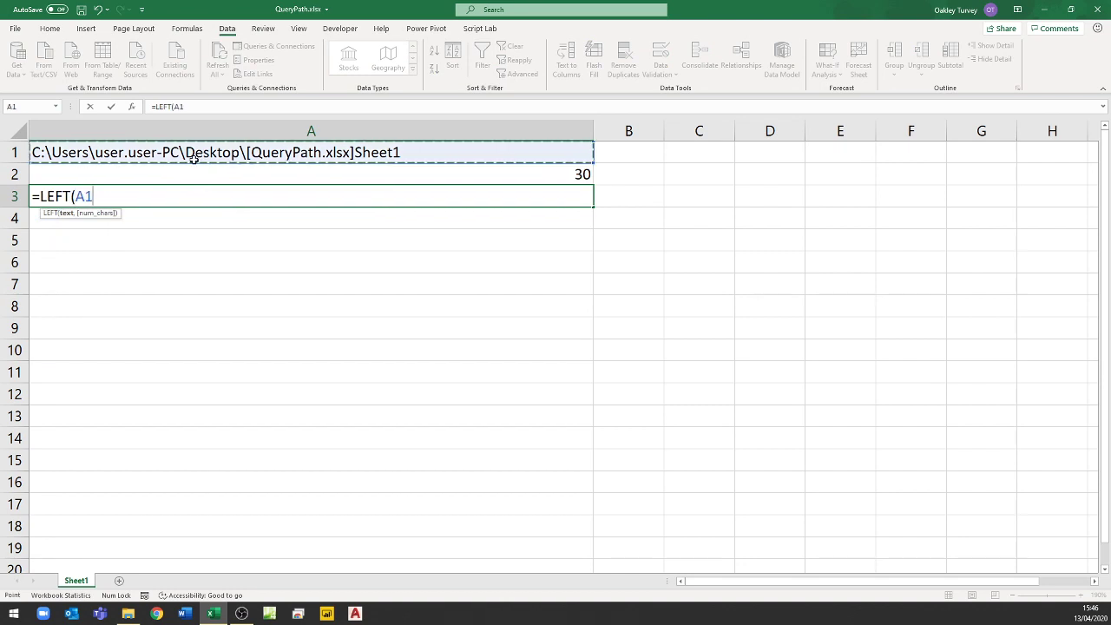
pyautogui.press('Up')
pyautogui.press('Return')
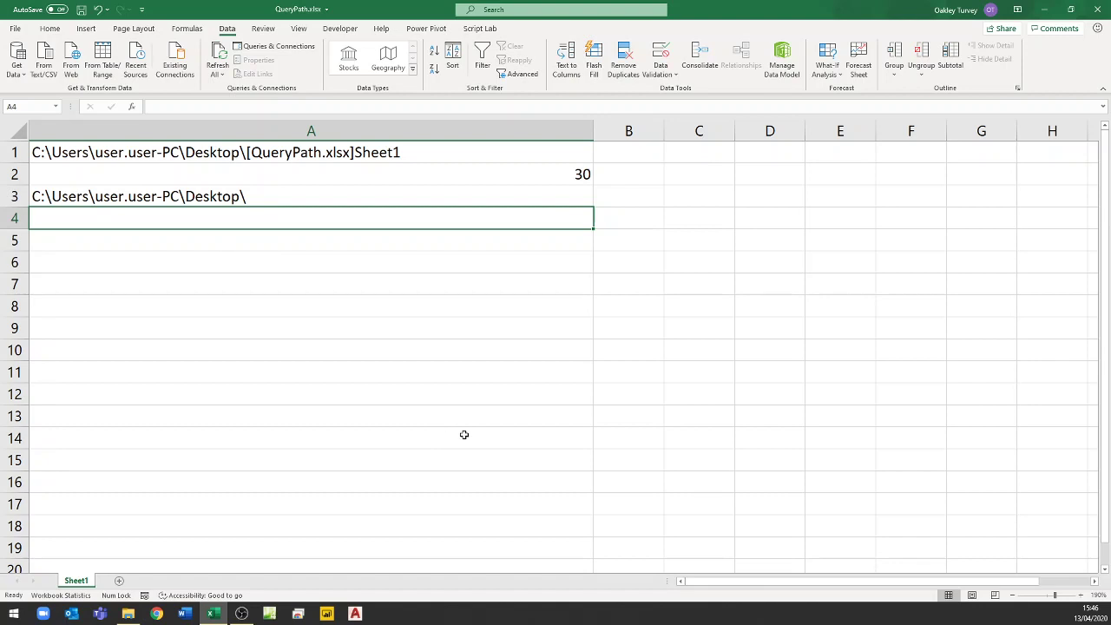
# - Enter the source file name 2015.csv in cell A5
pyautogui.click(125, 240)
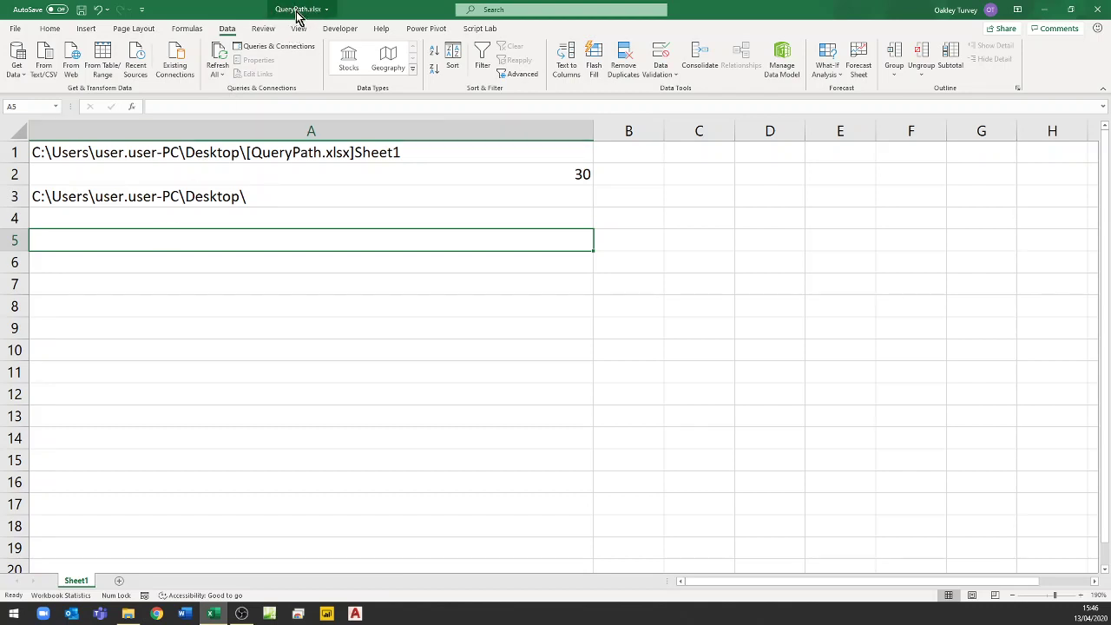
pyautogui.write('2015.csv')
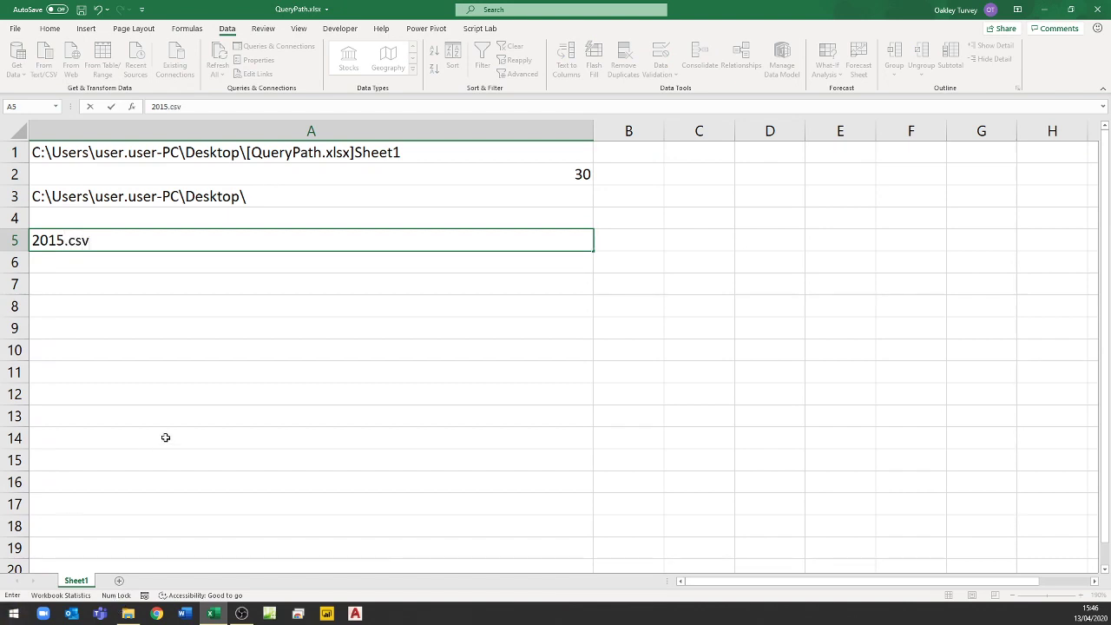
pyautogui.press('Return')
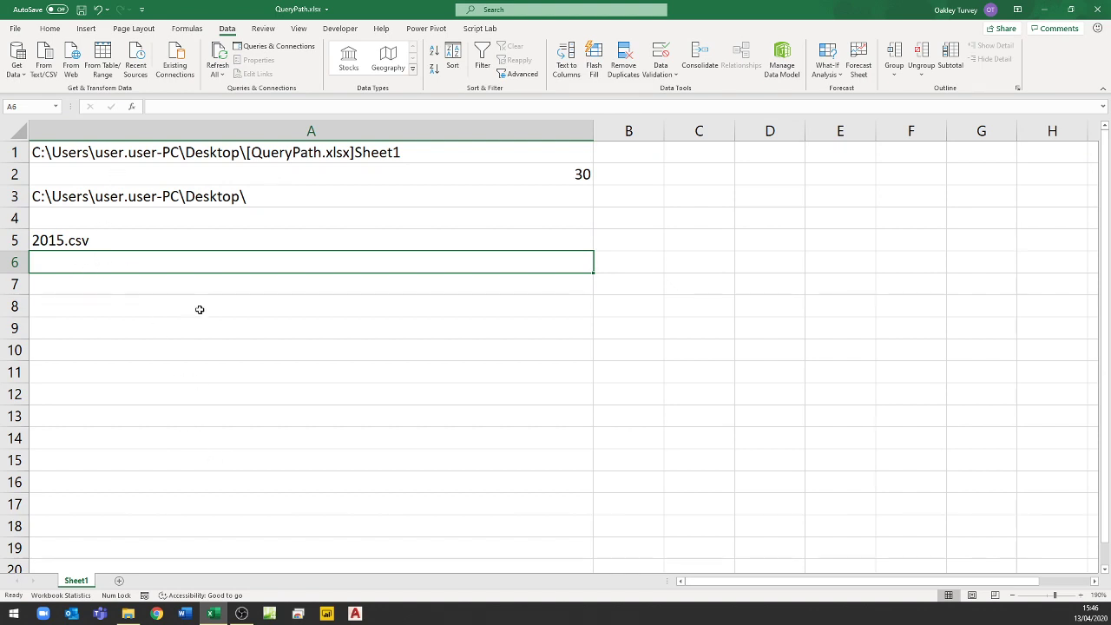
# - Enter =A3&A5 in cell A6 to join the folder path and the file name
pyautogui.write('=')
pyautogui.click(101, 195)
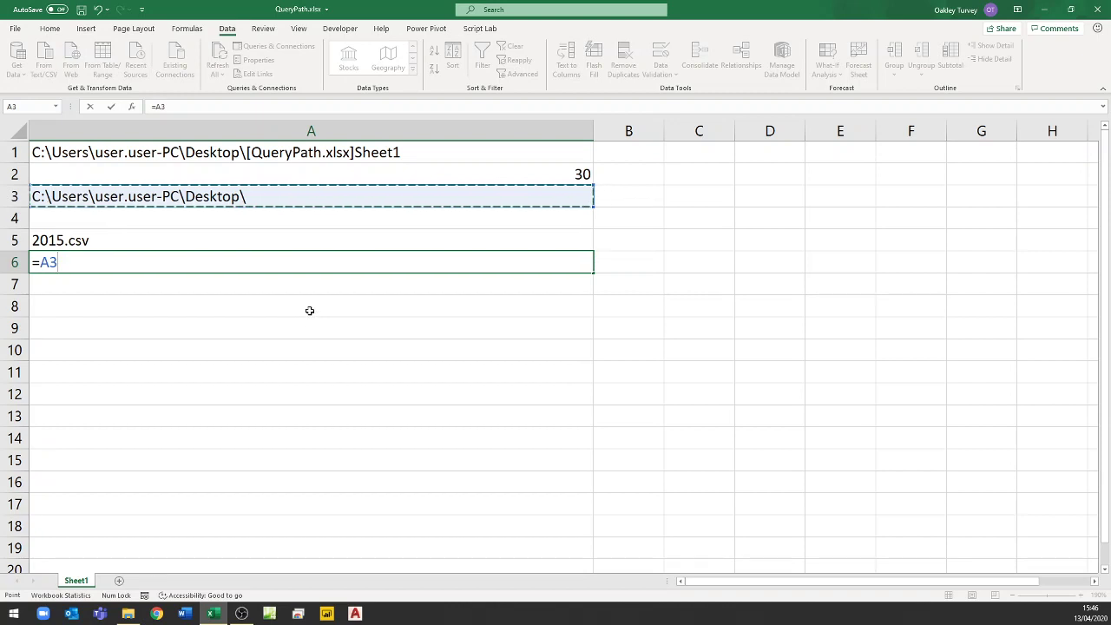
pyautogui.write('&')
pyautogui.click(97, 241)
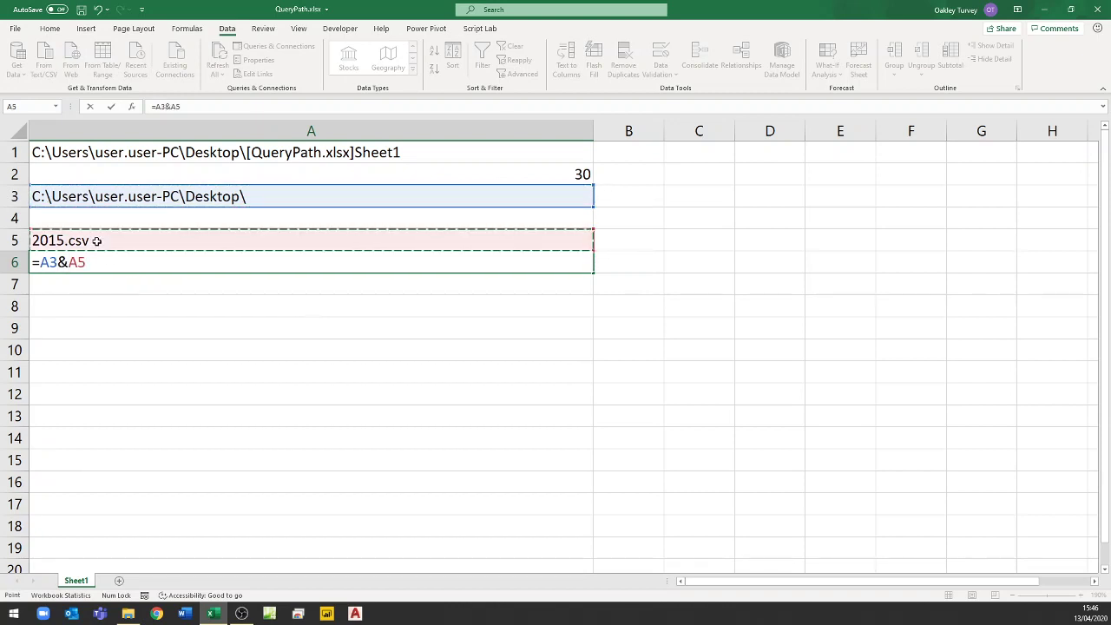
pyautogui.press('Return')
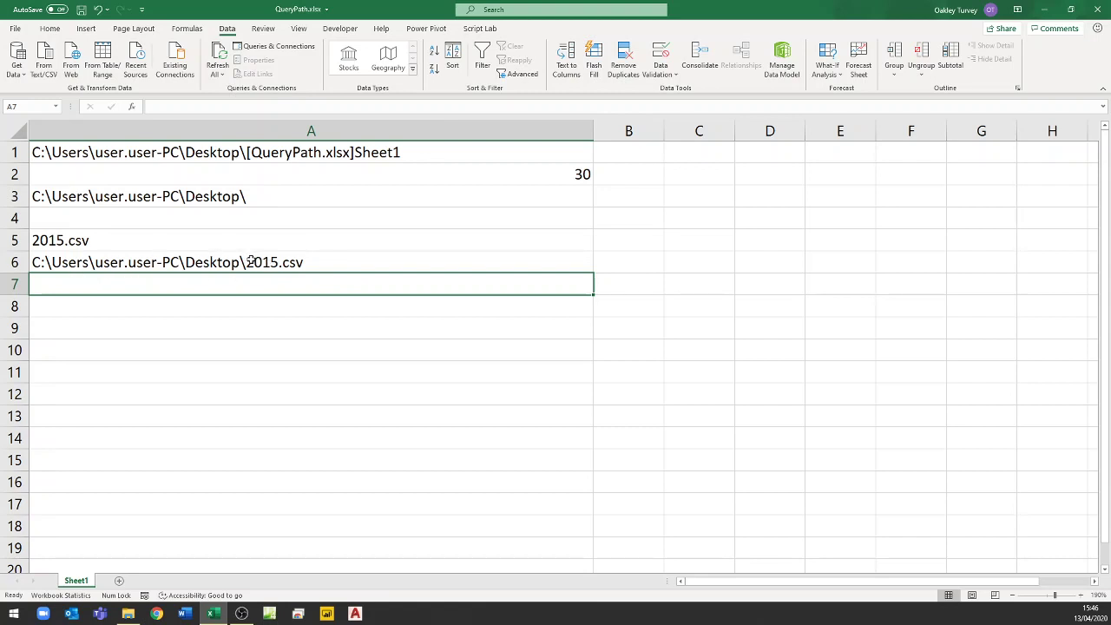
pyautogui.click(114, 304)
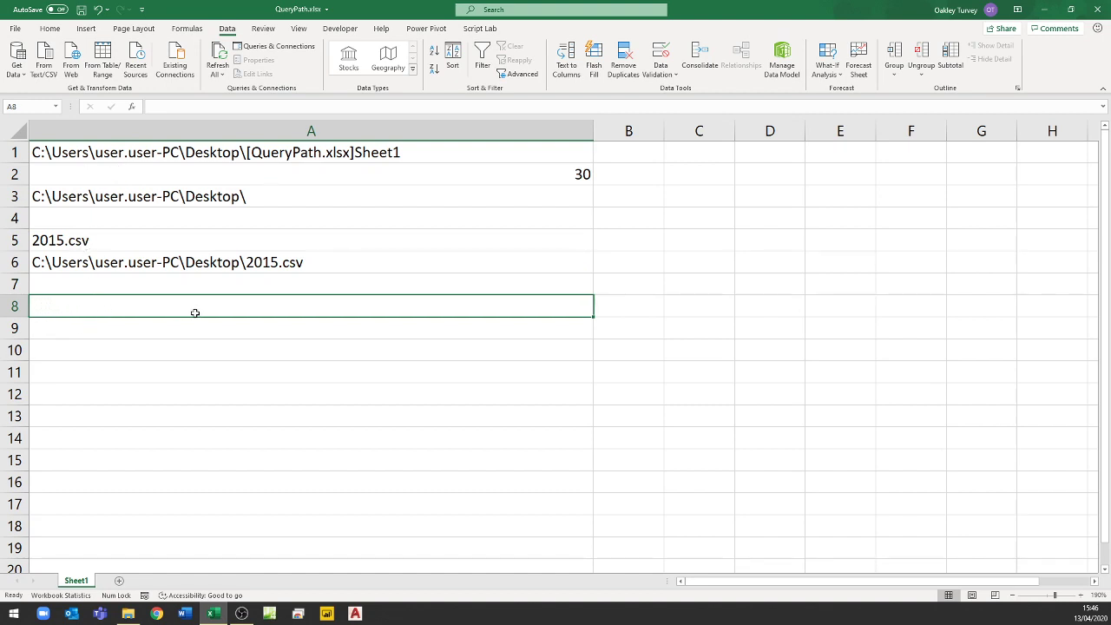
pyautogui.click(118, 330)
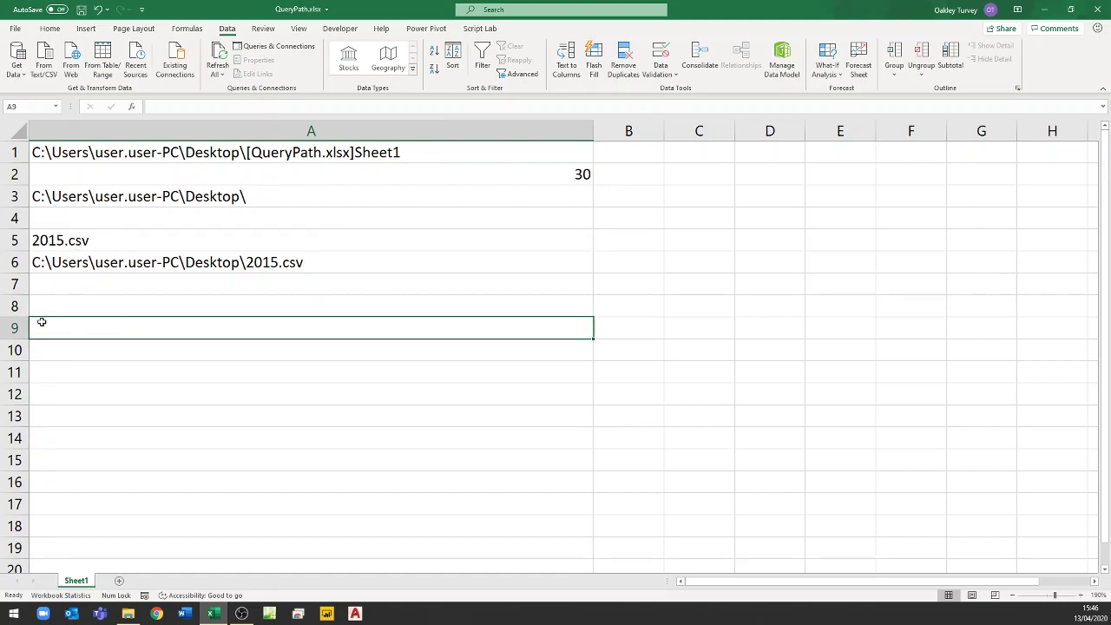
pyautogui.click(87, 311)
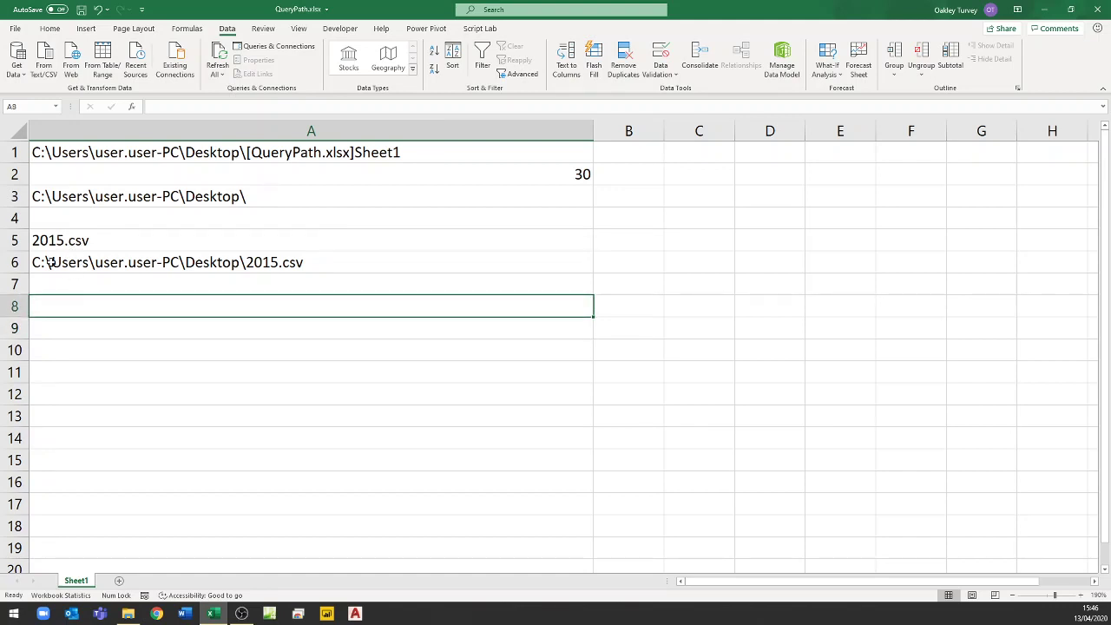
pyautogui.click(91, 326)
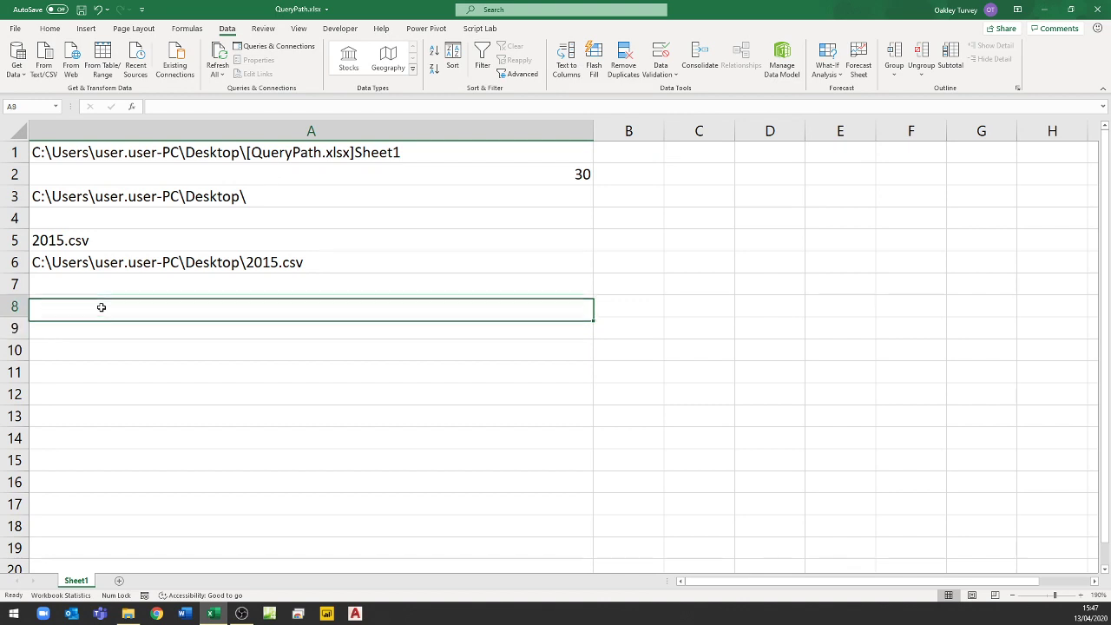
pyautogui.click(99, 307)
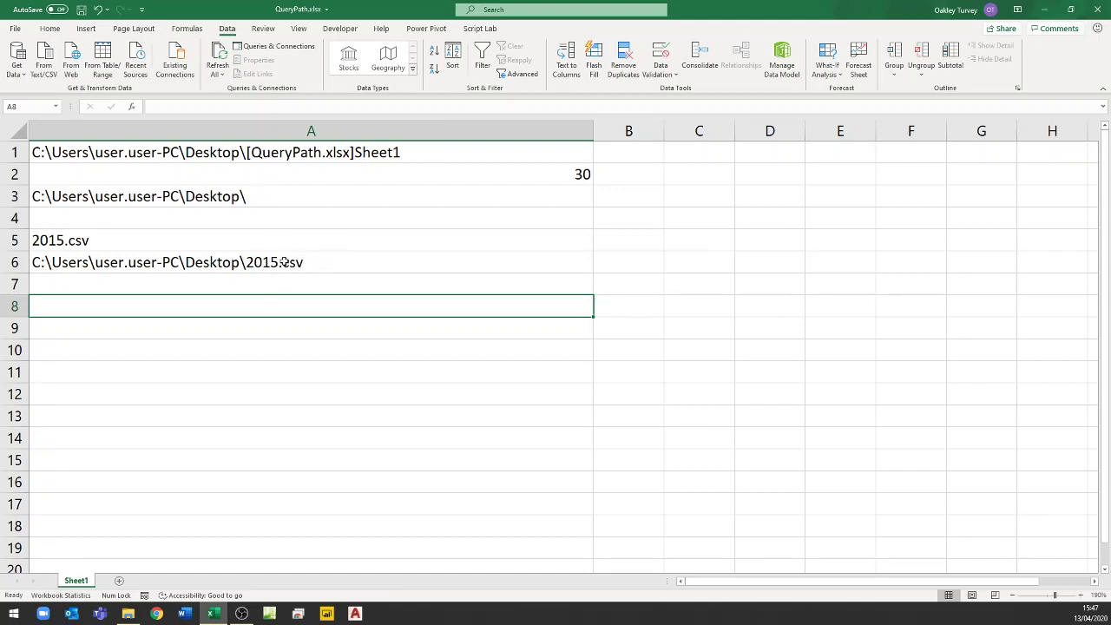
pyautogui.click(261, 262)
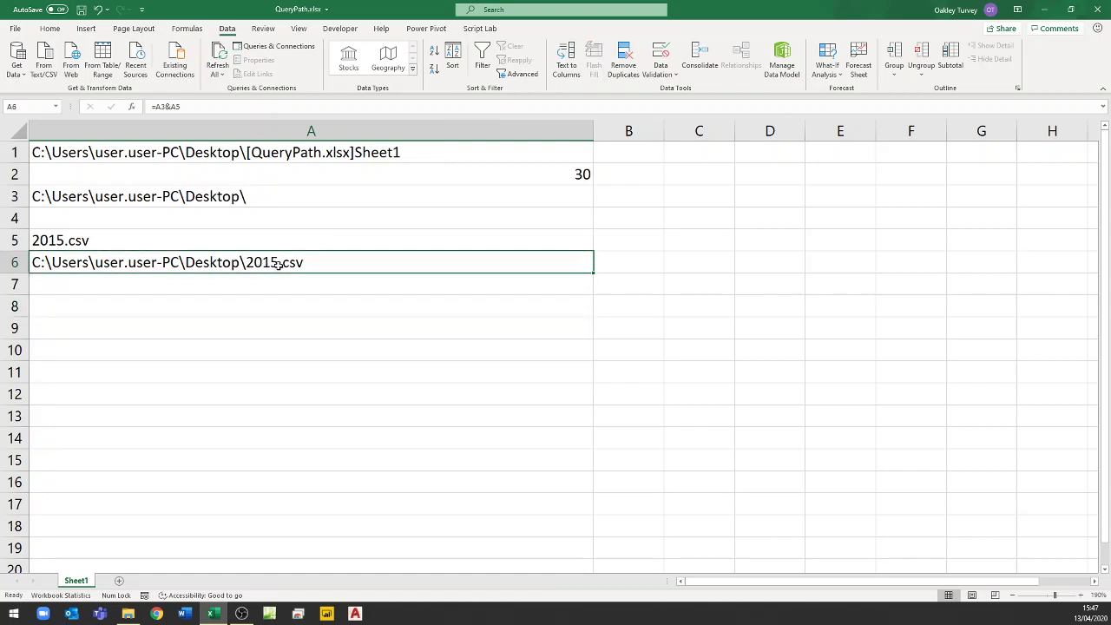
pyautogui.click(139, 306)
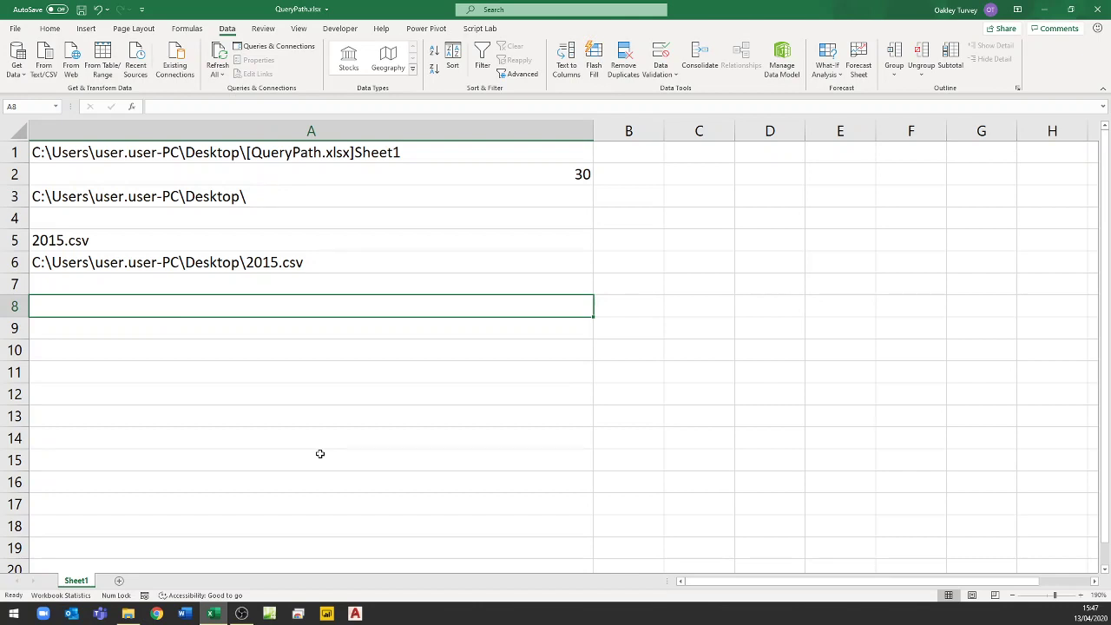
# - Name cell A6 MyFile and go to the cell by that name to check it
pyautogui.click(206, 264)
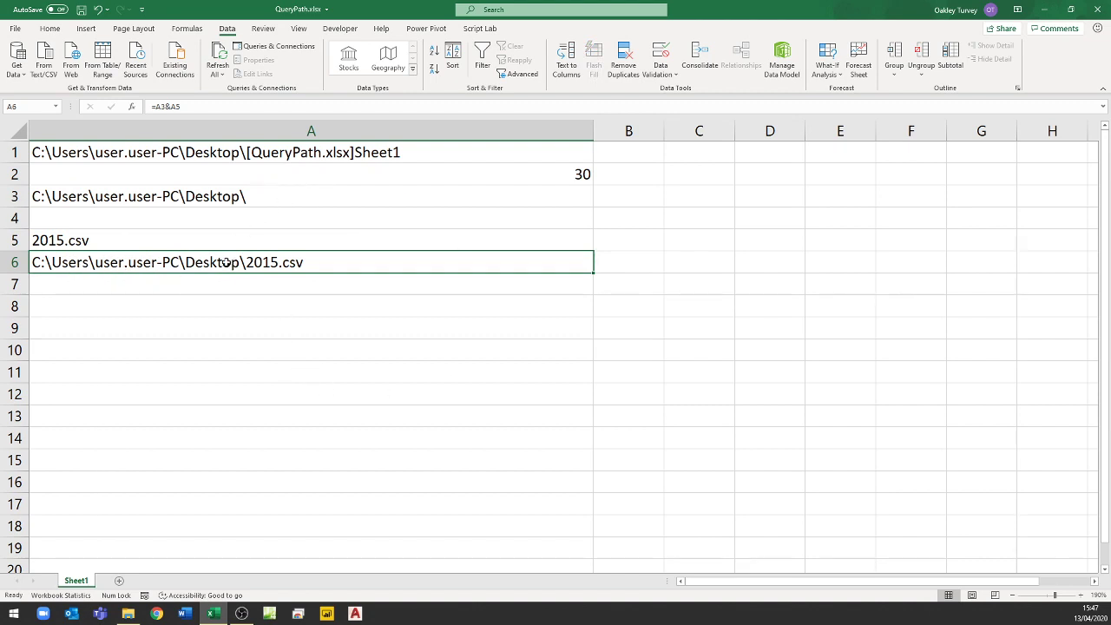
pyautogui.click(26, 106)
pyautogui.click(237, 372)
pyautogui.click(257, 411)
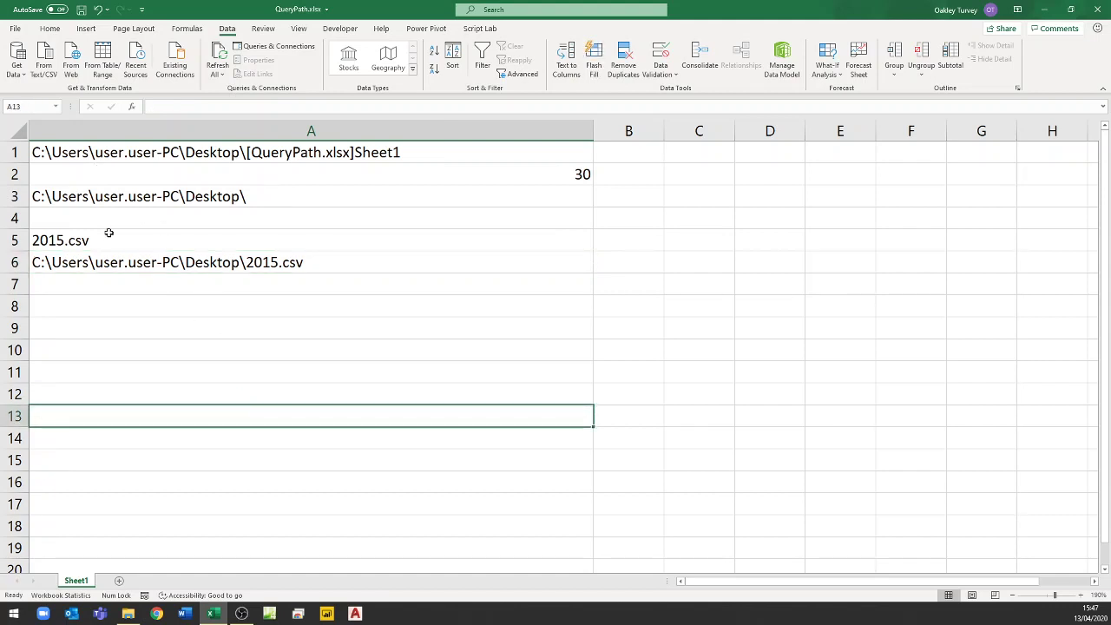
pyautogui.click(56, 107)
pyautogui.click(34, 121)
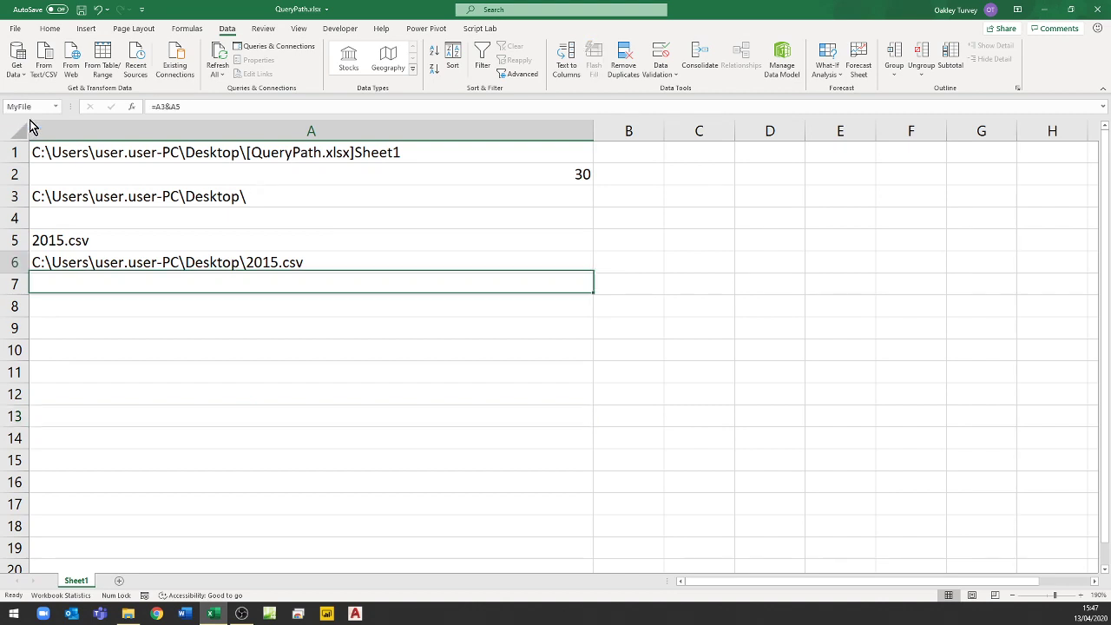
# - Start a text/CSV import of 2015.csv from the Desktop folder
pyautogui.click(156, 311)
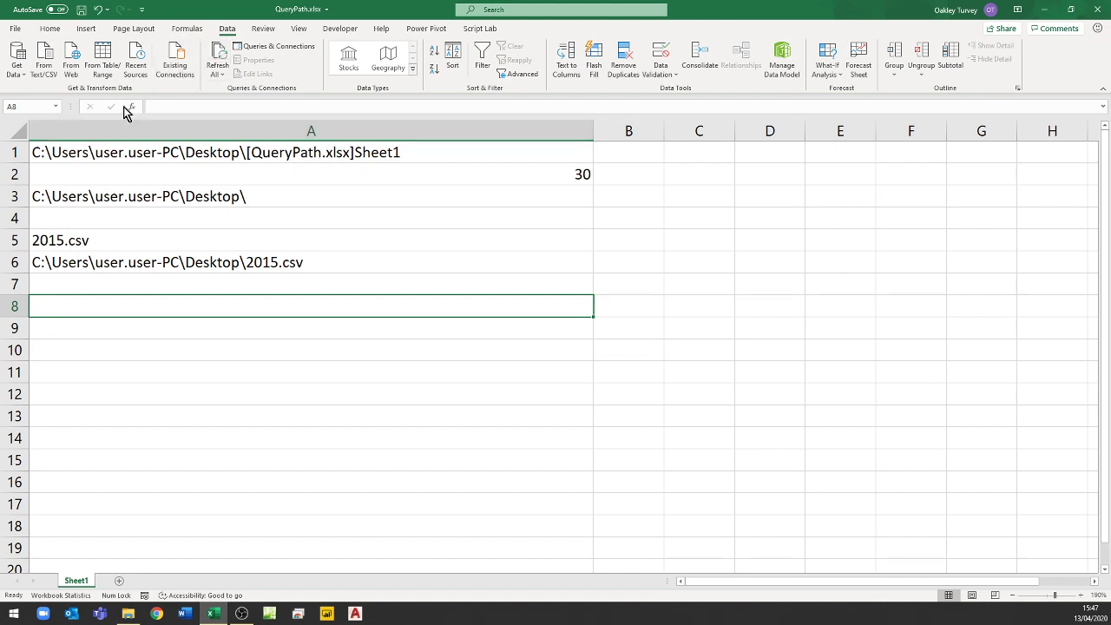
pyautogui.click(47, 76)
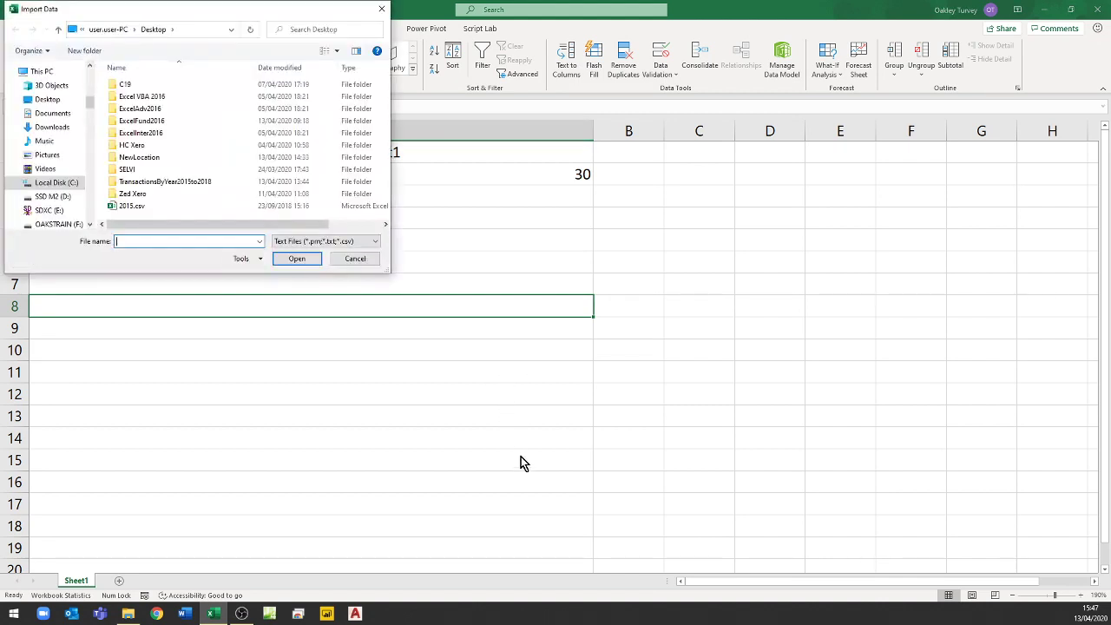
pyautogui.click(134, 208)
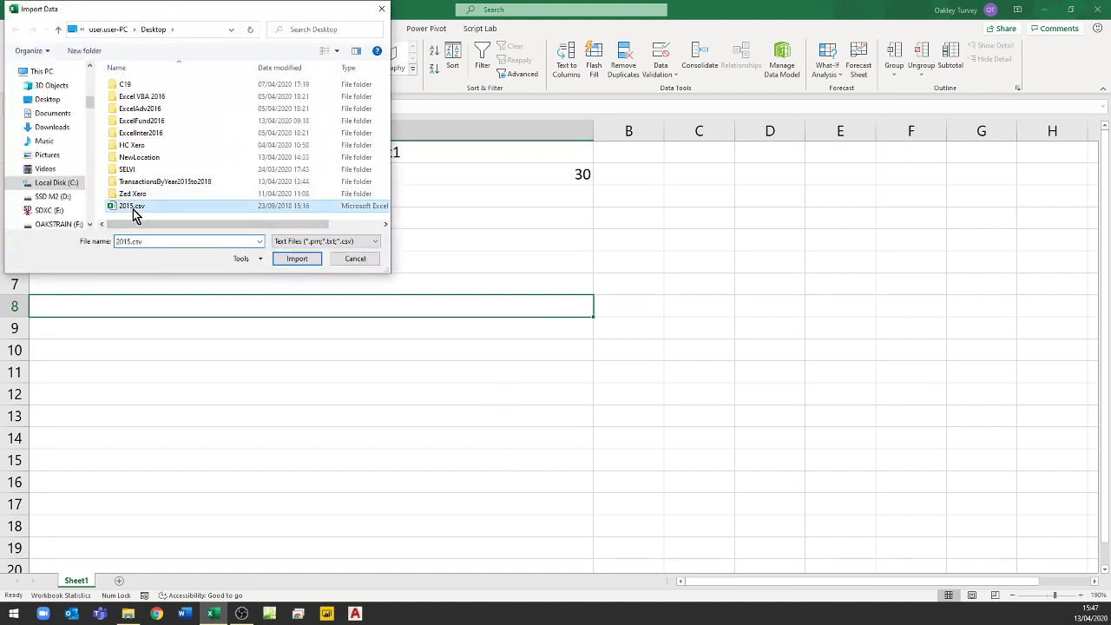
pyautogui.click(305, 261)
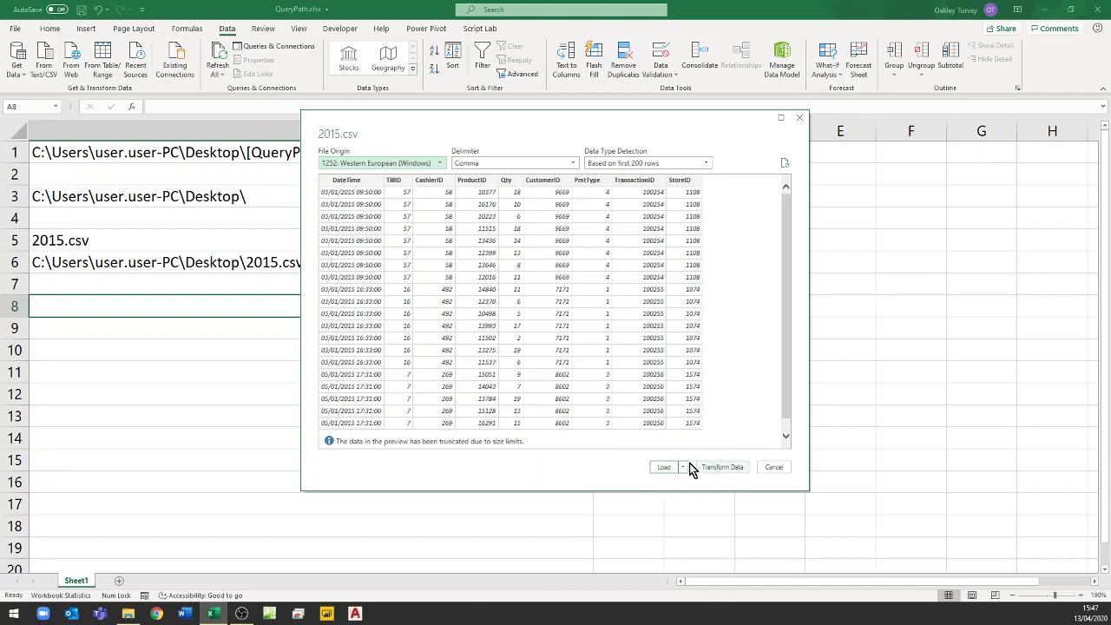
# - Load the CSV data with Only Create Connection and add it to the Data Model
pyautogui.click(684, 467)
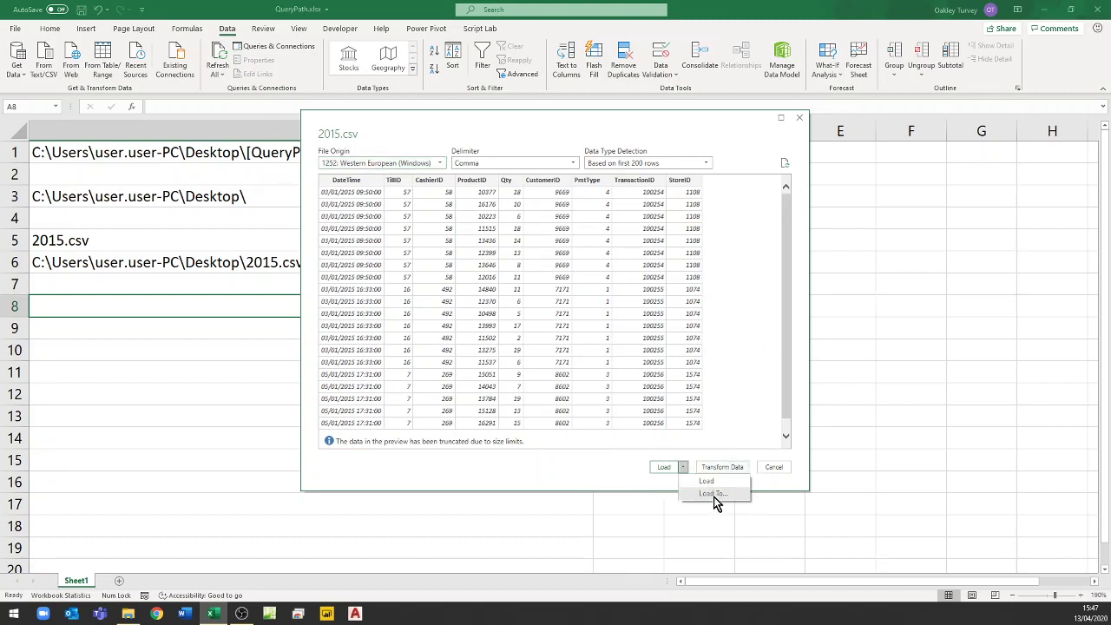
pyautogui.click(711, 494)
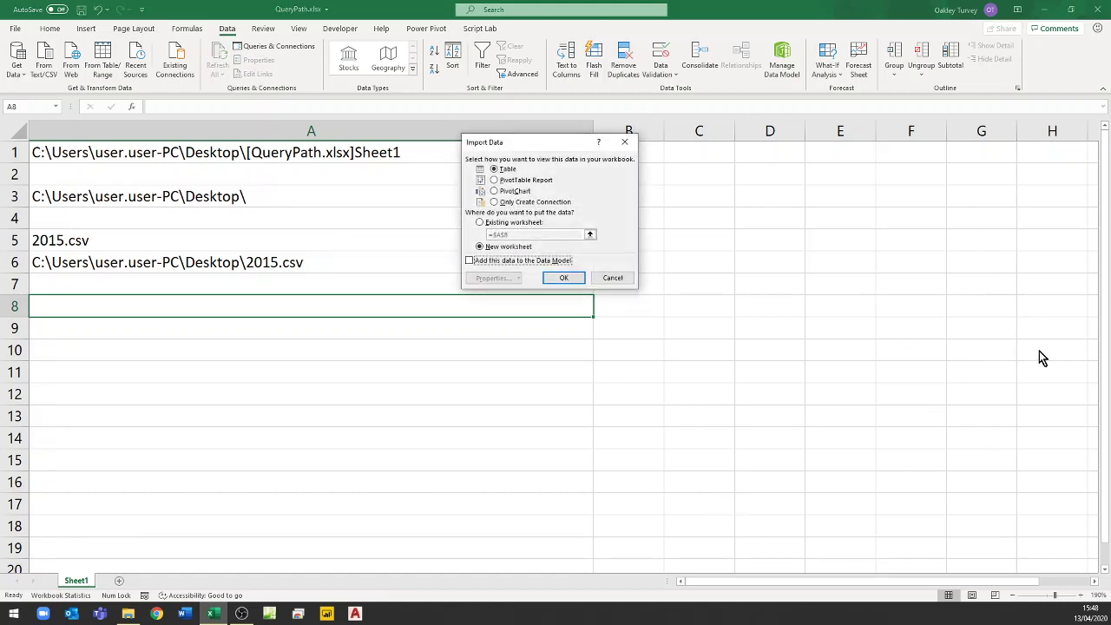
pyautogui.click(494, 201)
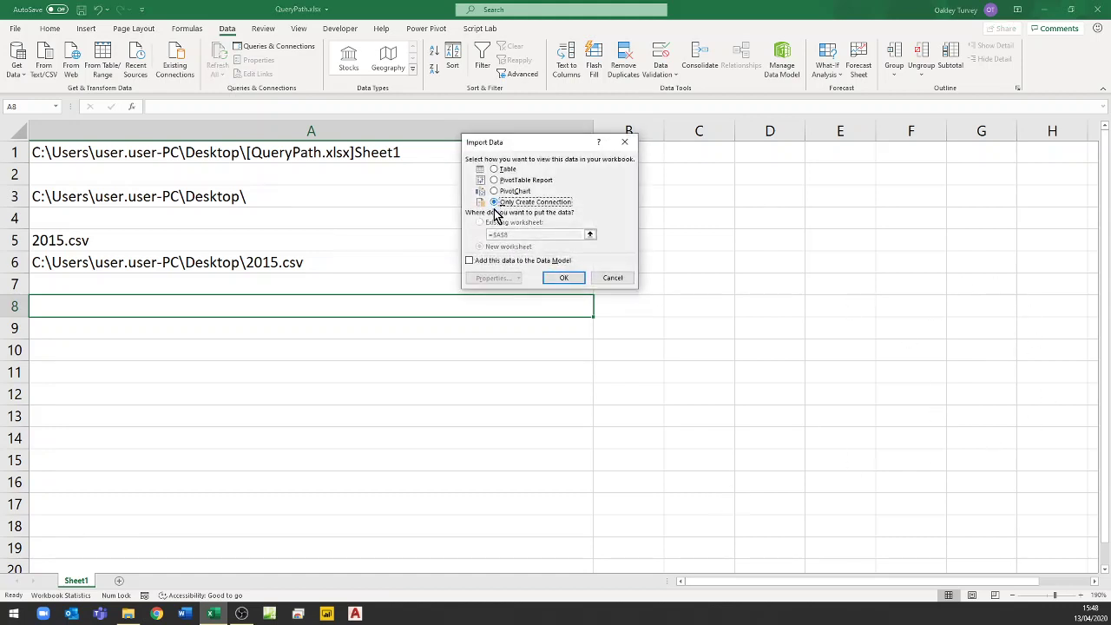
pyautogui.click(470, 261)
pyautogui.click(563, 278)
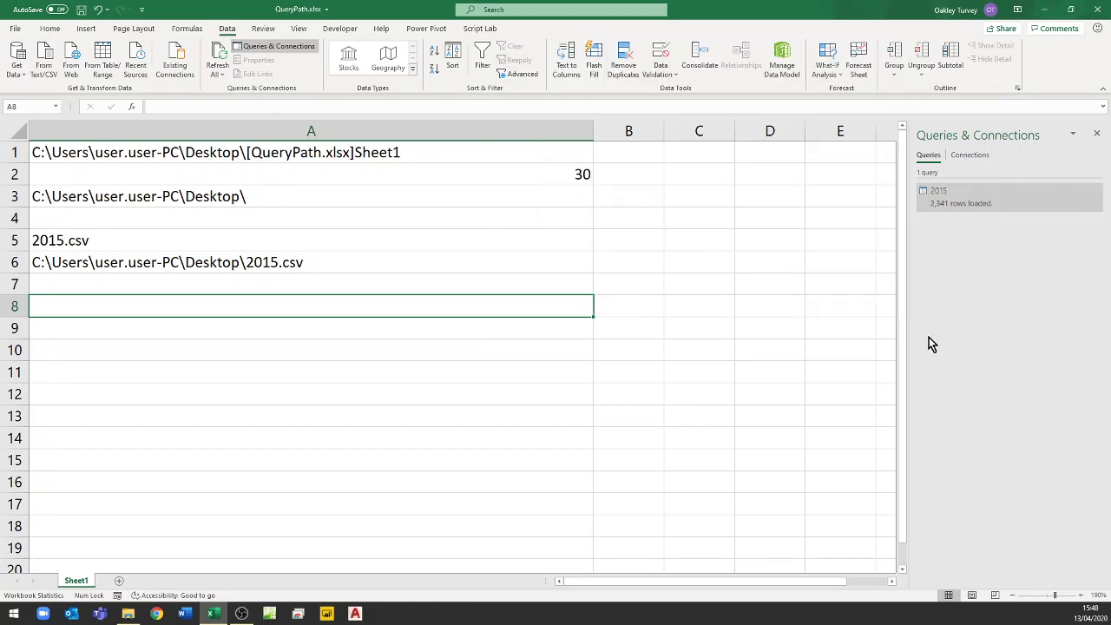
# - Edit the 2015 query in Power Query and open its code in the Advanced Editor
pyautogui.doubleClick(941, 202)
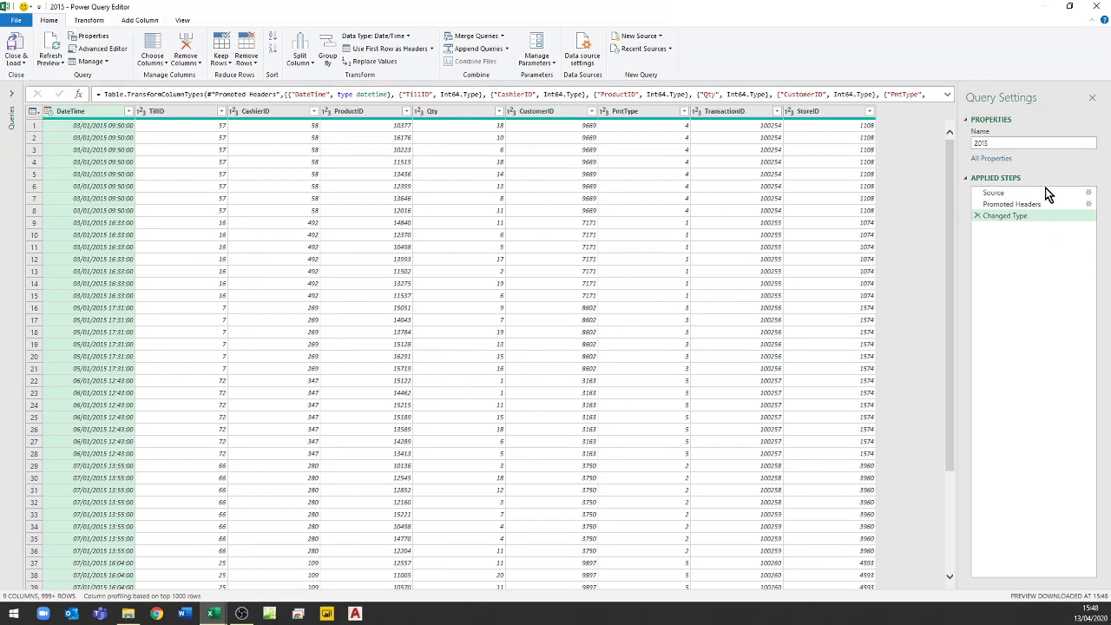
pyautogui.click(182, 20)
pyautogui.click(350, 52)
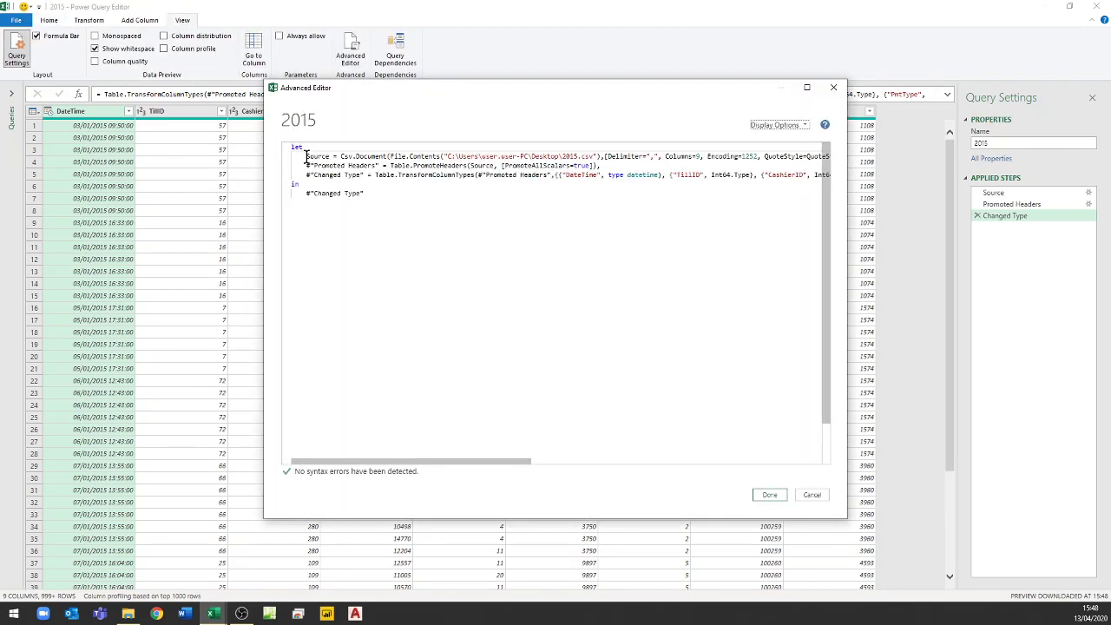
# - Insert a new line above Source in the query code reading MyFile=Excel.CurrentWorkbook(){[Name="MyFile"]}
pyautogui.click(306, 157)
pyautogui.press('Return')
pyautogui.press('Up')
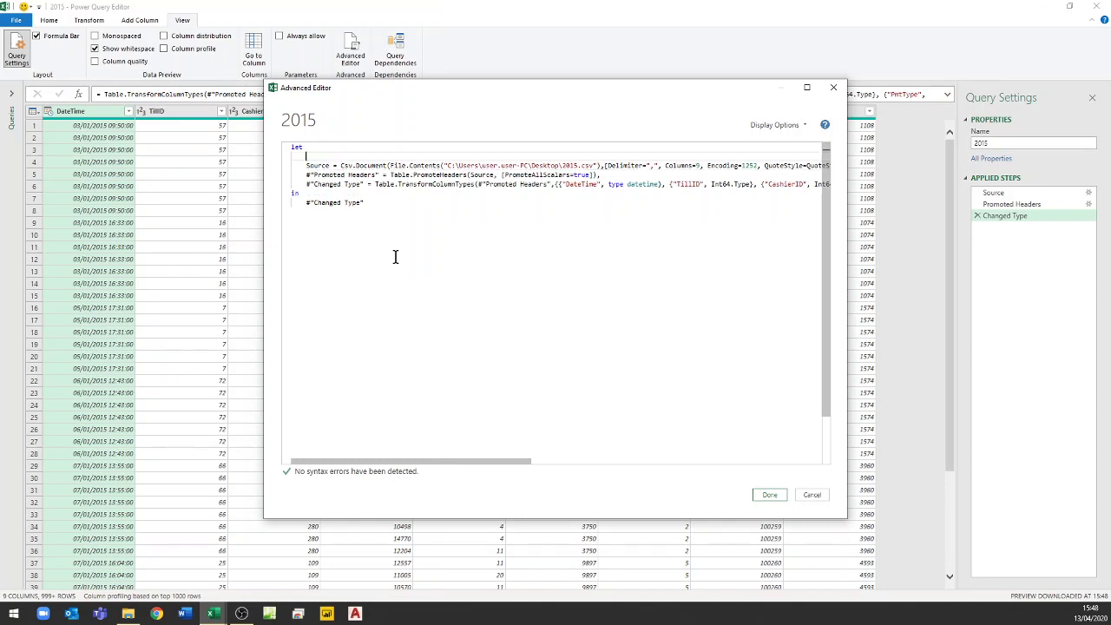
pyautogui.write('MyF')
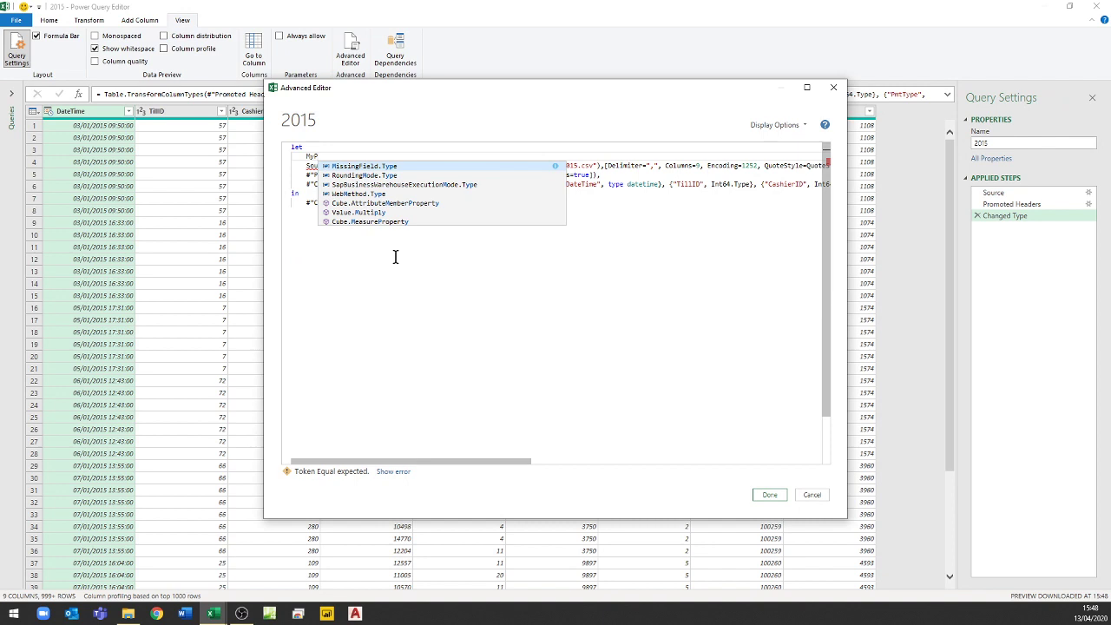
pyautogui.write('ile')
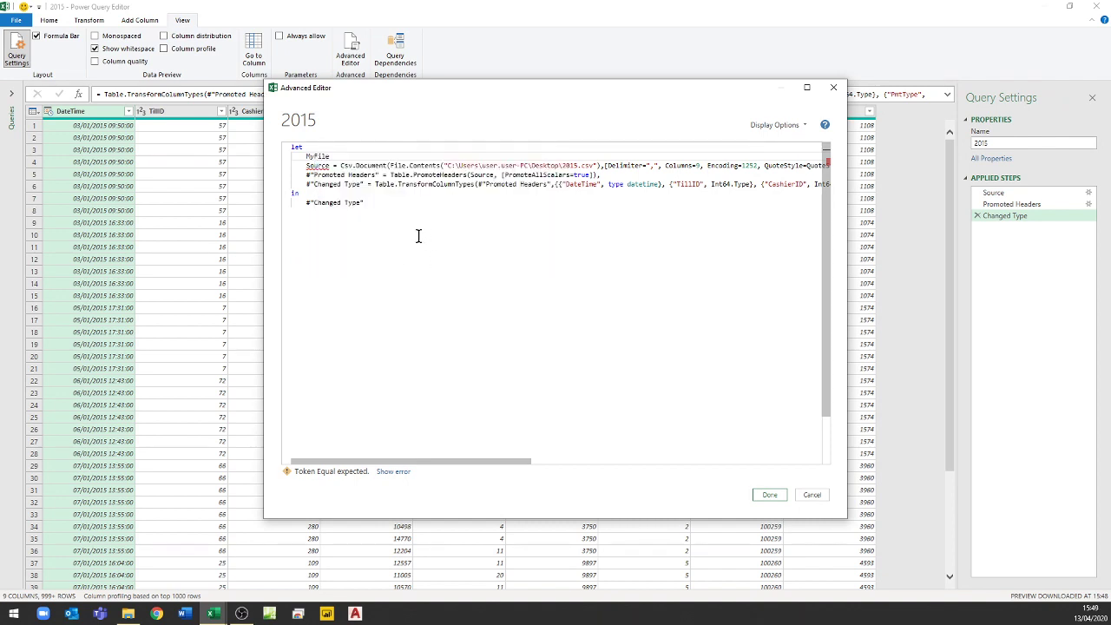
pyautogui.write('=')
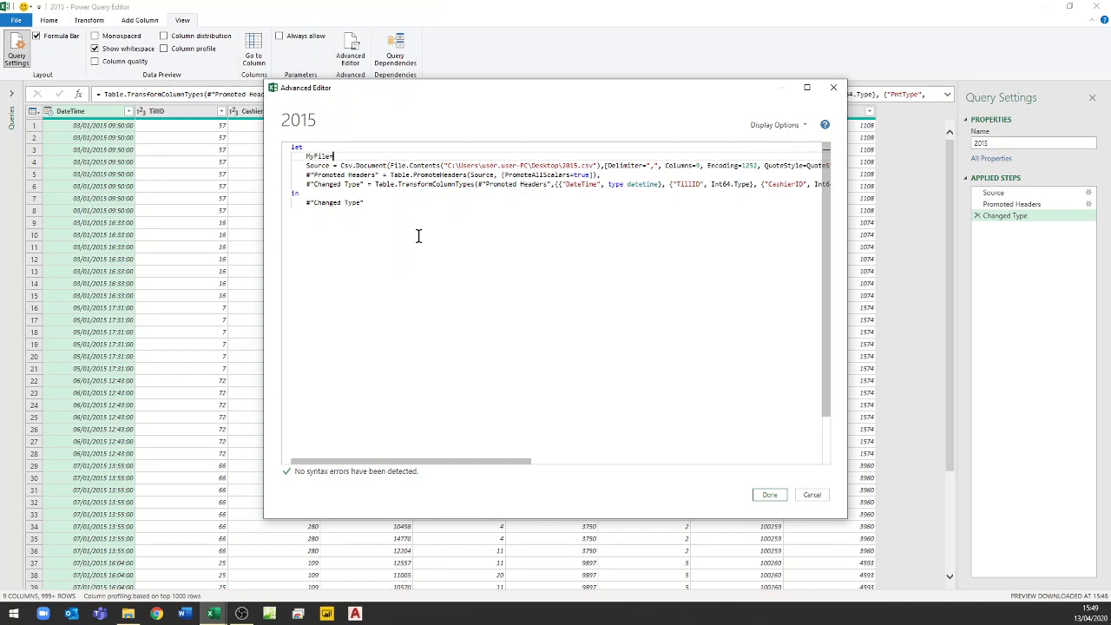
pyautogui.write('E')
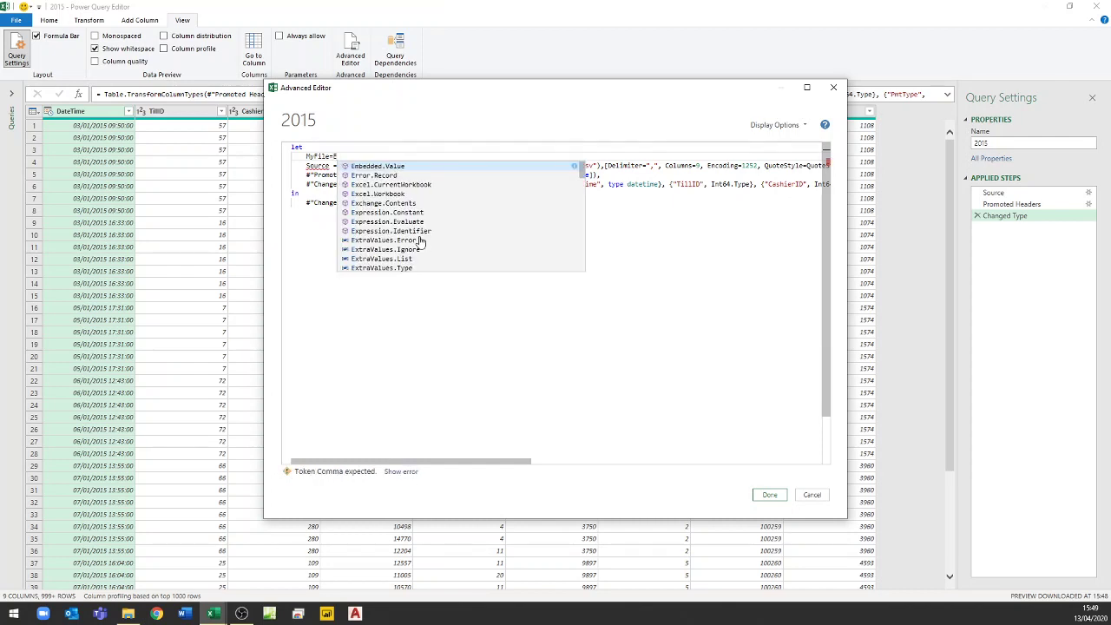
pyautogui.write('xcel.')
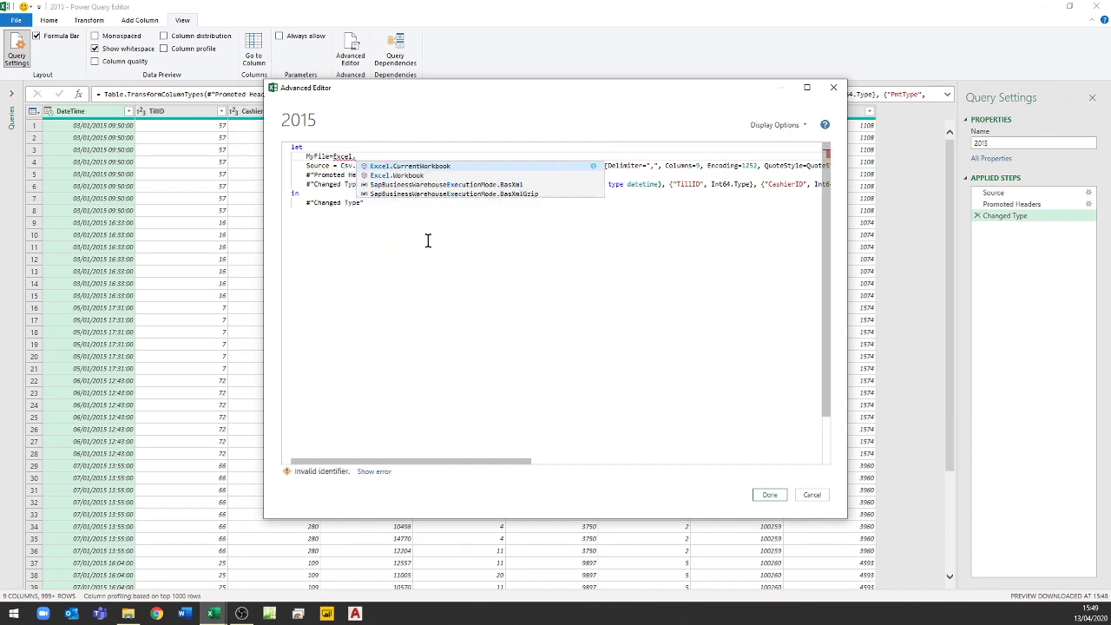
pyautogui.press('Tab')
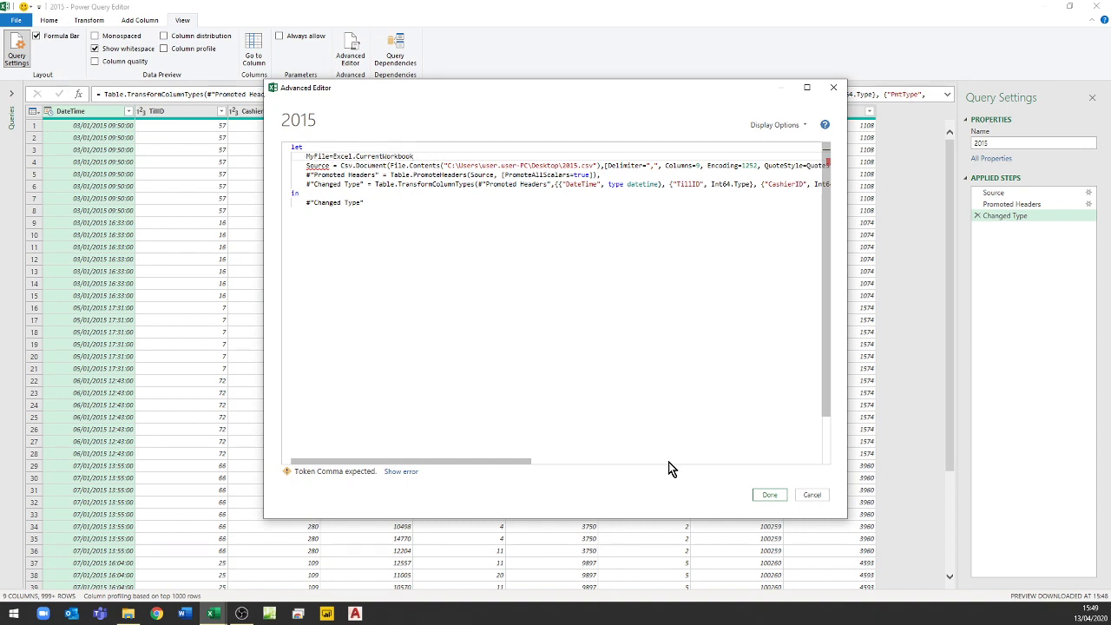
pyautogui.write('()')
pyautogui.write('{[Name="MyFile')
# - Complete the MyFile line by appending [Content]{0}[Column1] and a closing comma
pyautogui.click(487, 157)
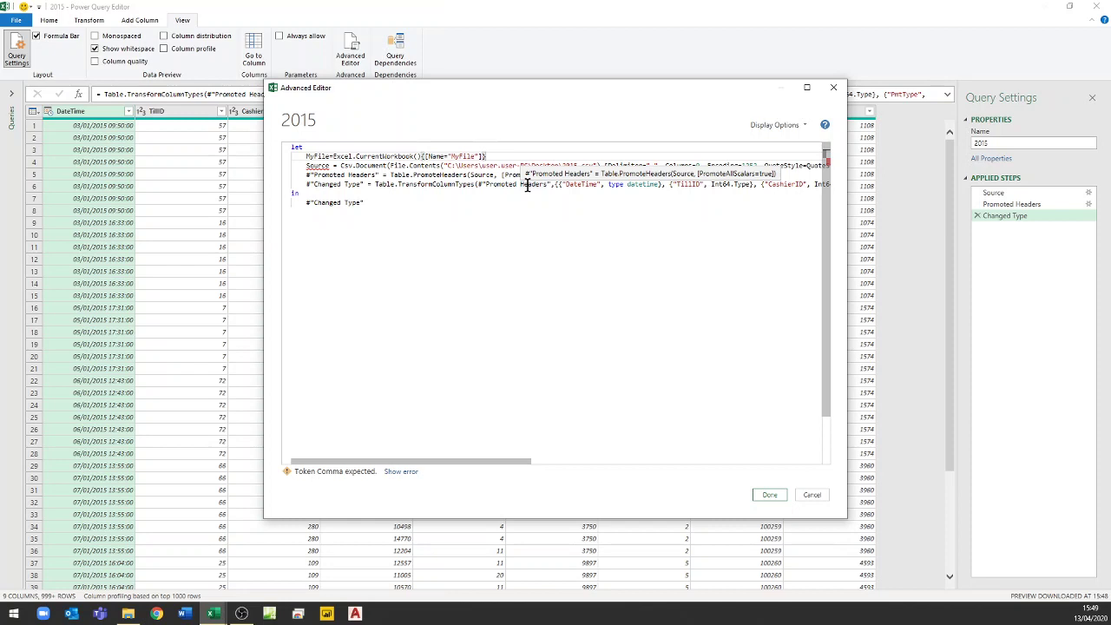
pyautogui.write('[Conte')
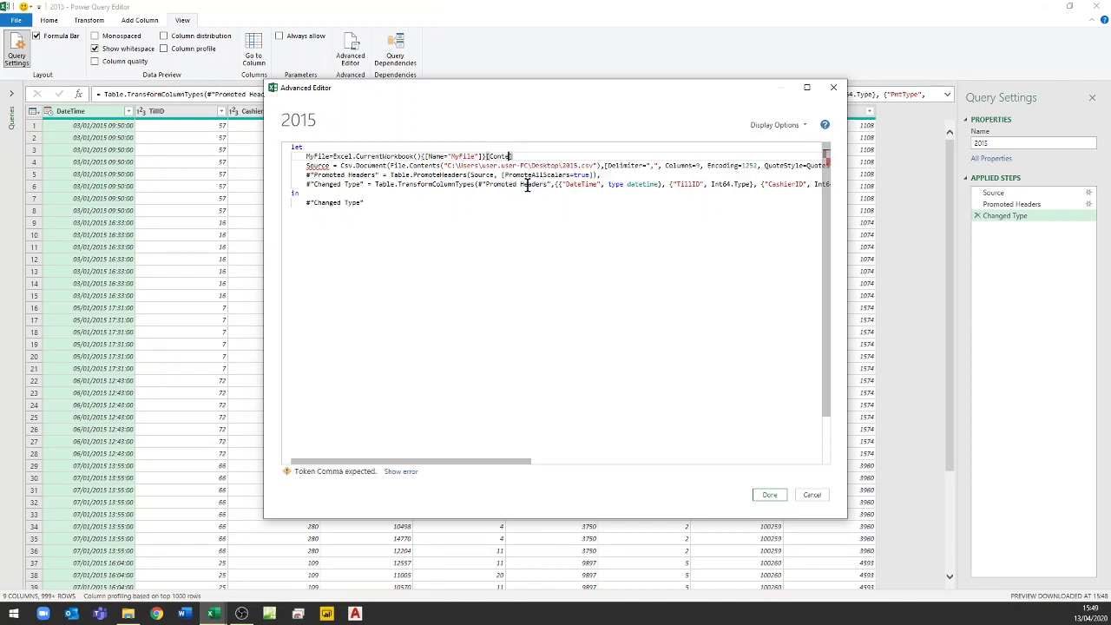
pyautogui.write('nt]')
pyautogui.write('{0}')
pyautogui.write('[')
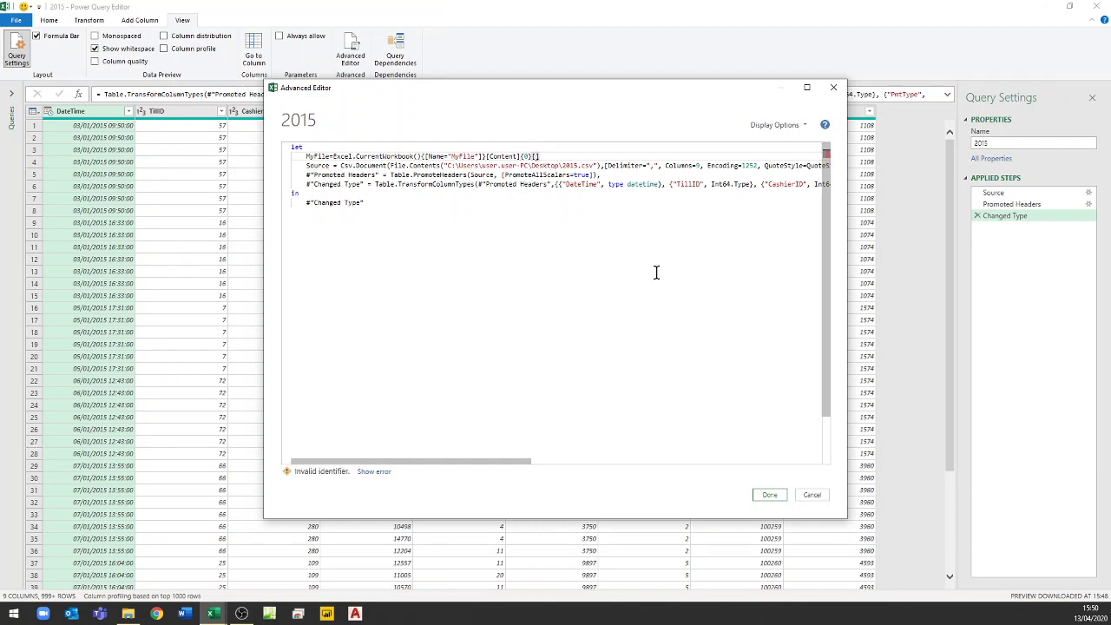
pyautogui.write('Column')
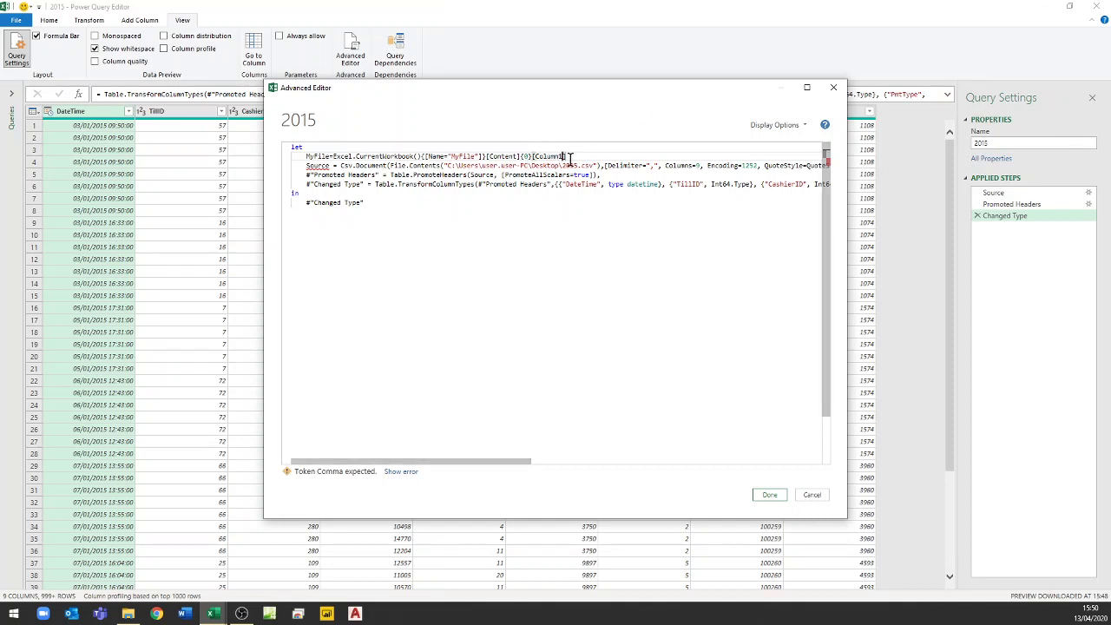
pyautogui.write('1],')
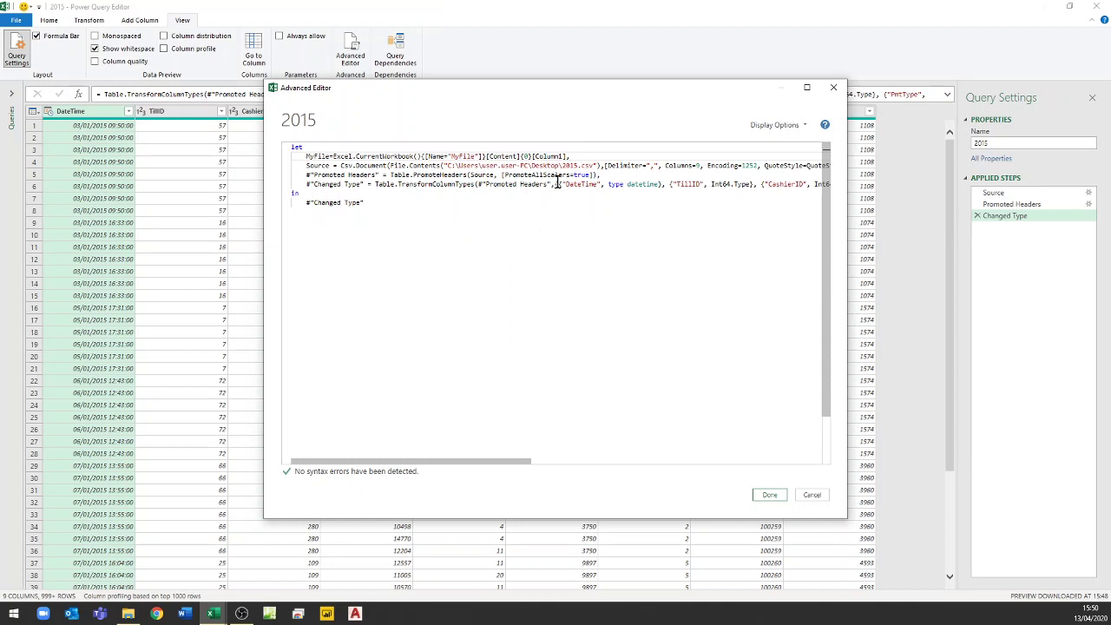
# - Replace the hard-coded file path in the Source line with MyFile, then apply the code and close and load the query
pyautogui.moveTo(447, 165)
pyautogui.mouseDown()
pyautogui.moveTo(586, 160)
pyautogui.moveTo(444, 165)
pyautogui.mouseUp()
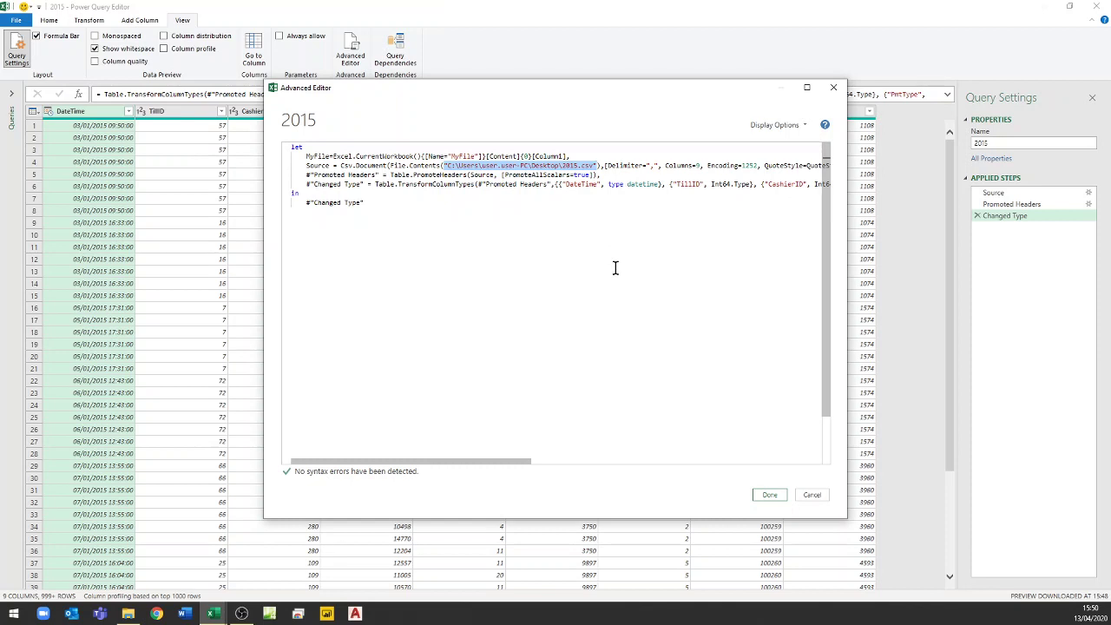
pyautogui.write('MyFile')
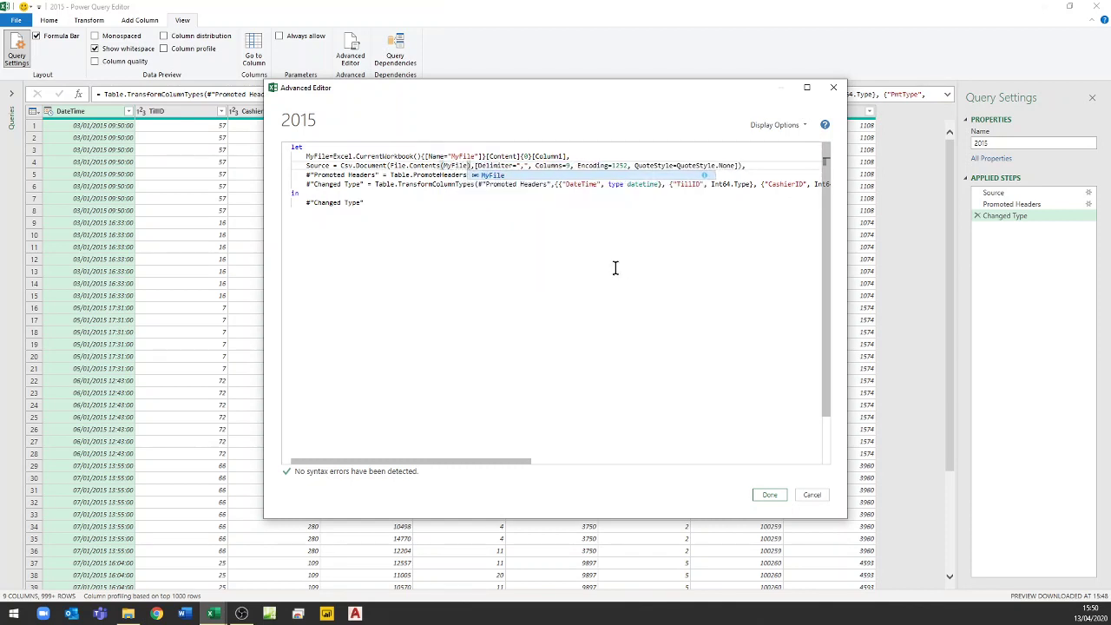
pyautogui.click(770, 494)
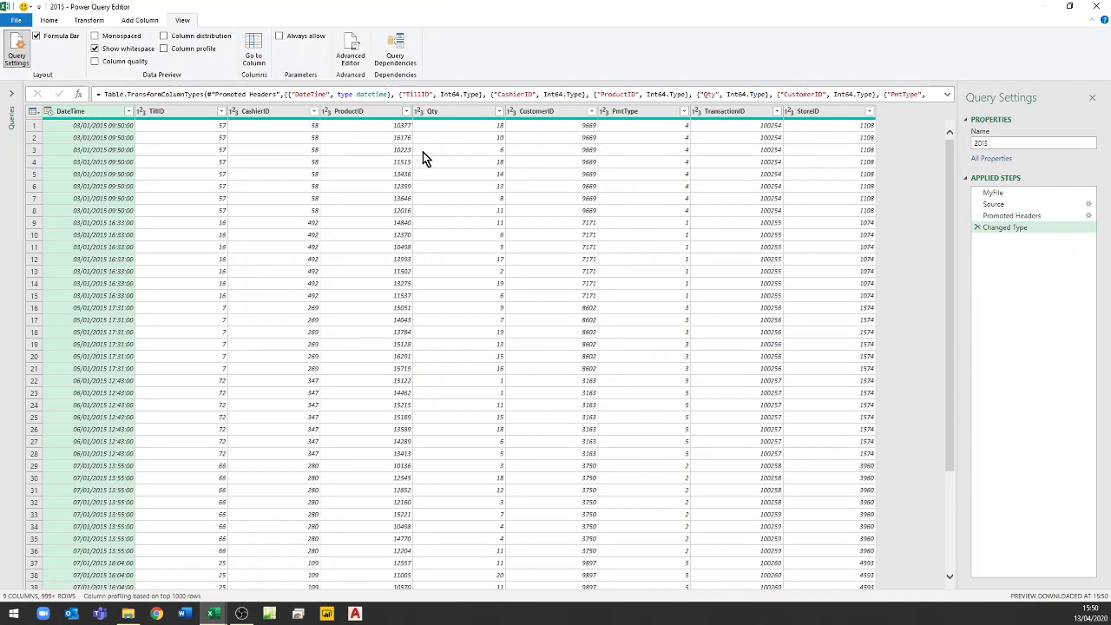
pyautogui.click(16, 19)
pyautogui.click(33, 41)
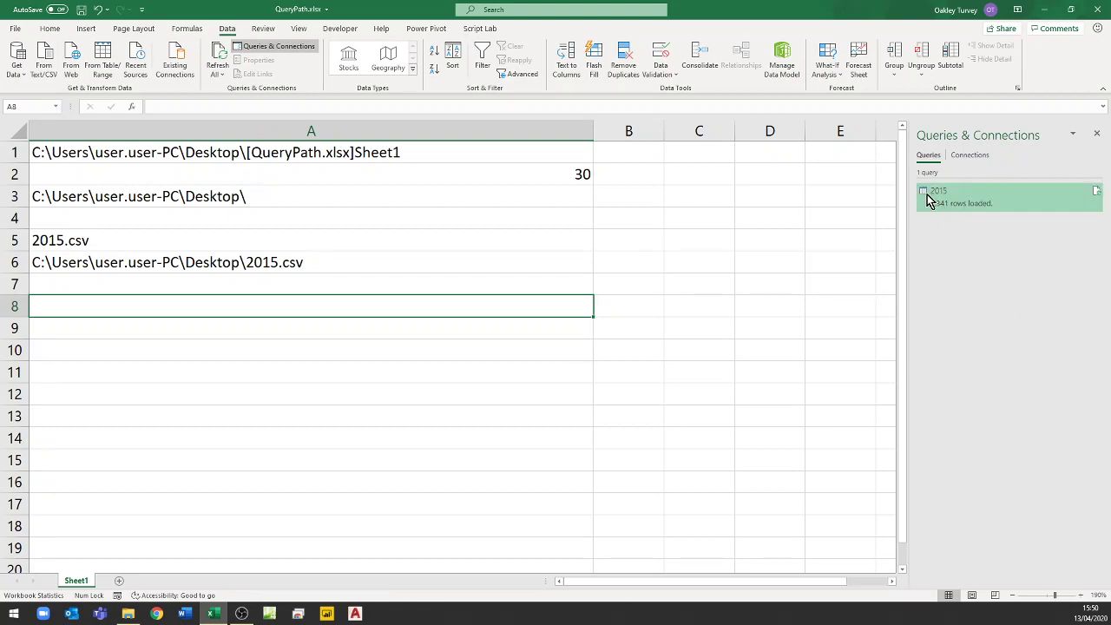
# - Save the workbook as QueryPath.xlsx on the Desktop, replacing the existing file, and close it
pyautogui.click(285, 265)
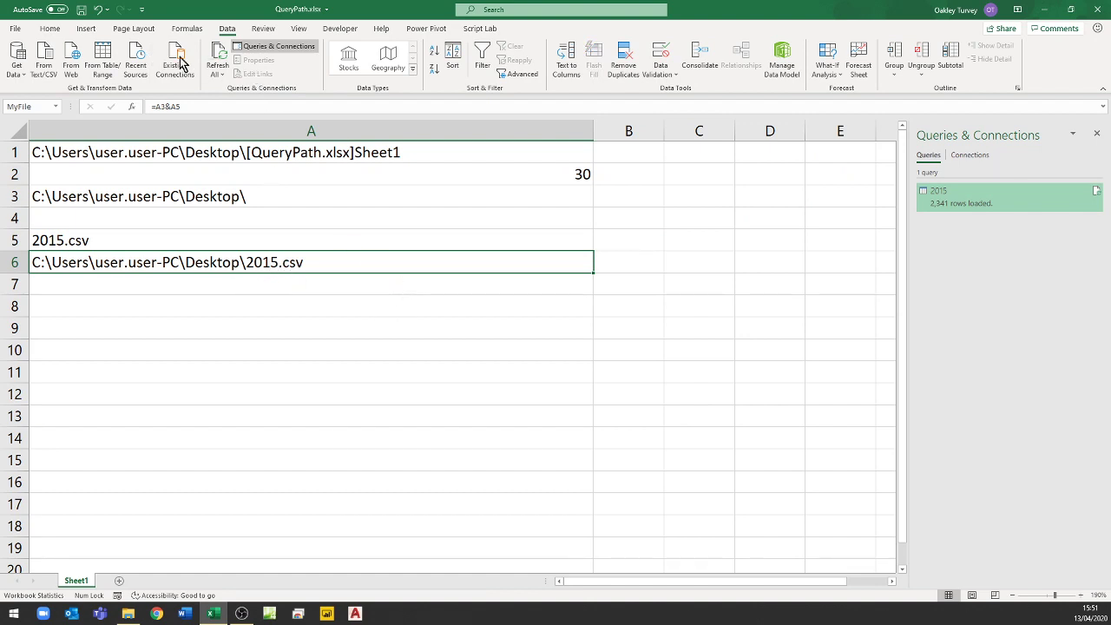
pyautogui.press('F12')
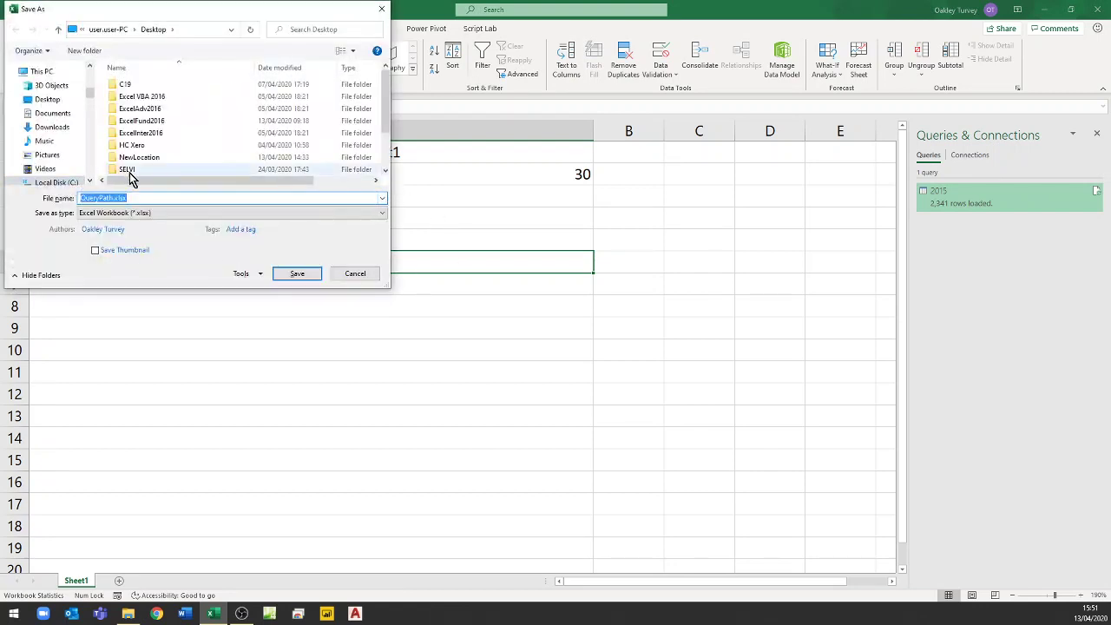
pyautogui.click(384, 170)
pyautogui.click(385, 170)
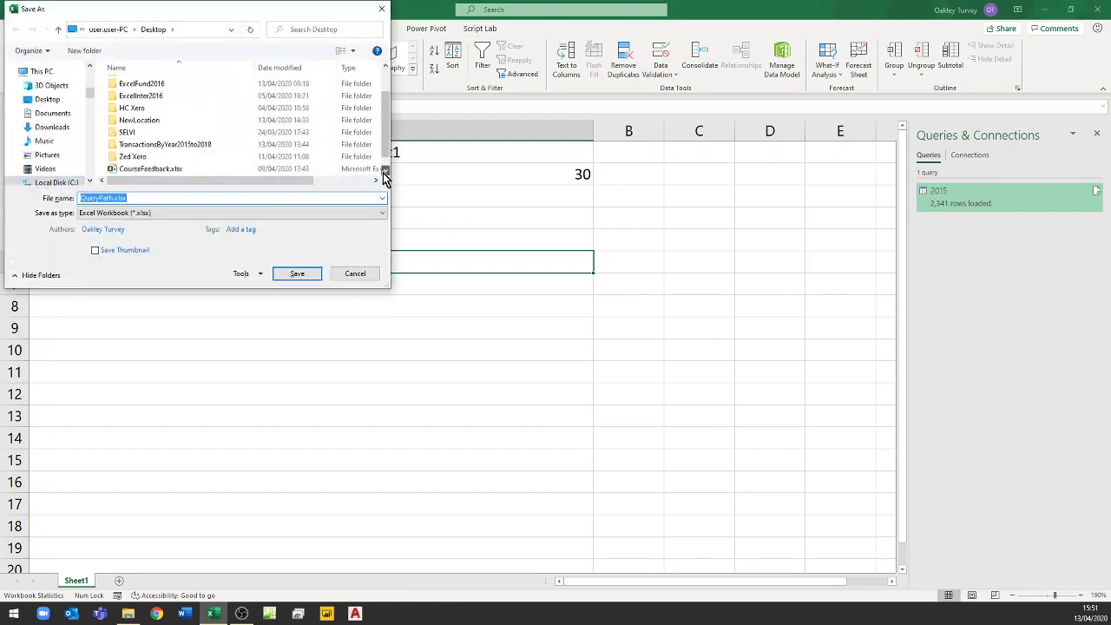
pyautogui.click(294, 275)
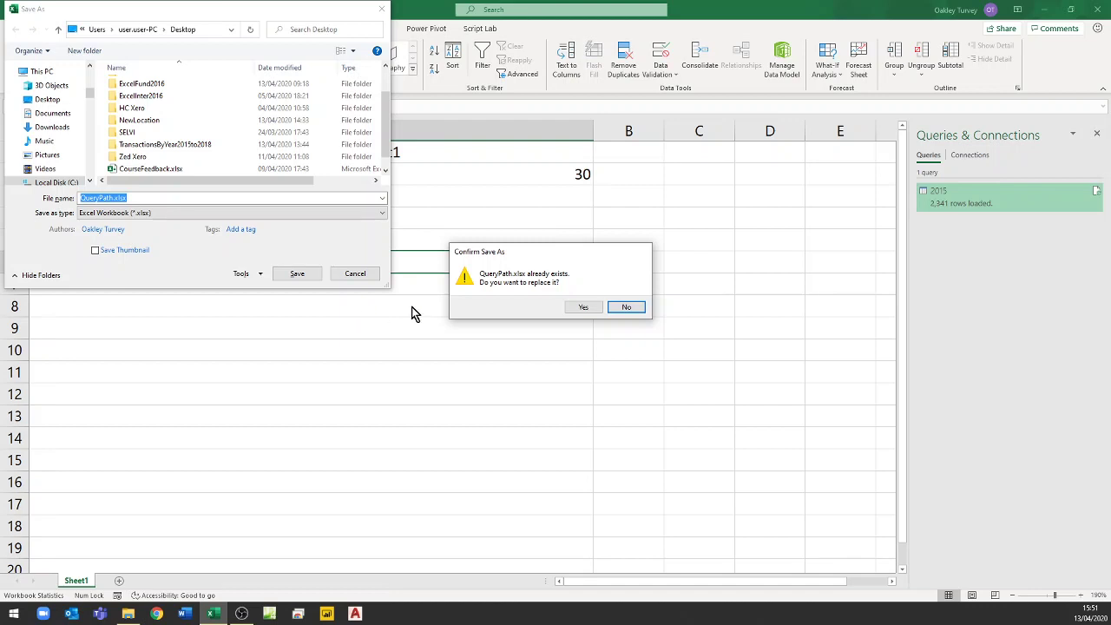
pyautogui.click(586, 308)
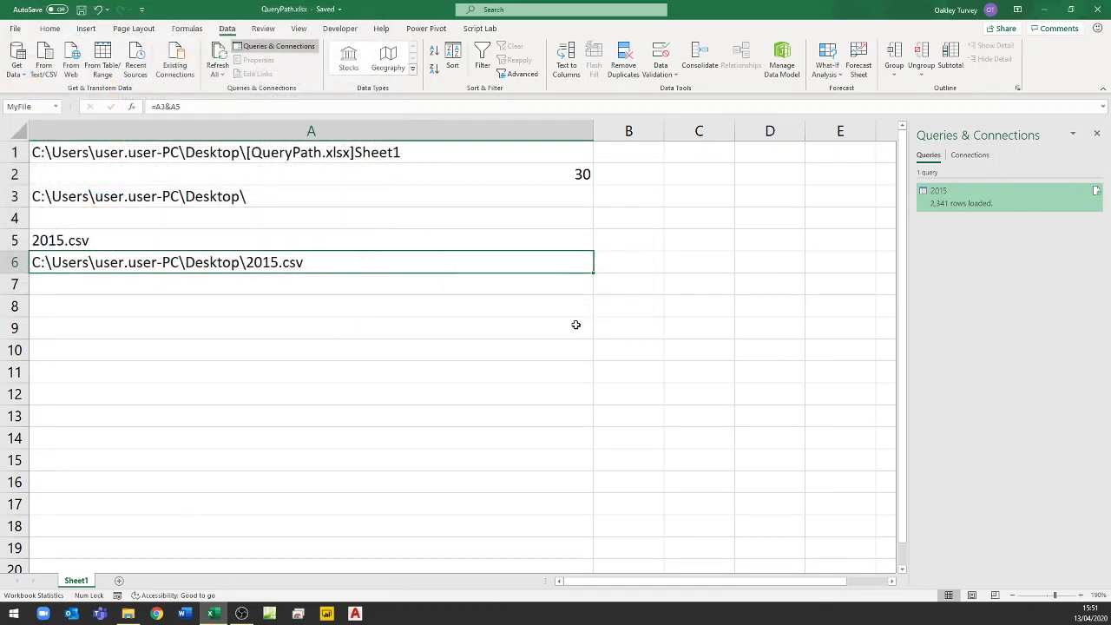
pyautogui.click(1097, 9)
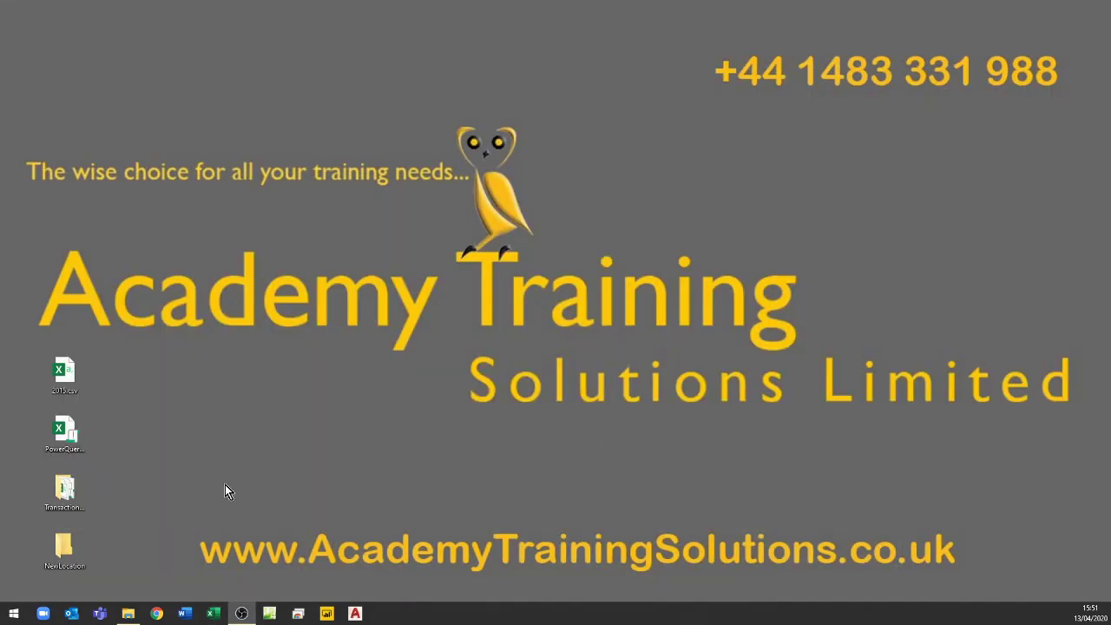
# - Open a new File Explorer window and browse to the Desktop folder
pyautogui.click(65, 433)
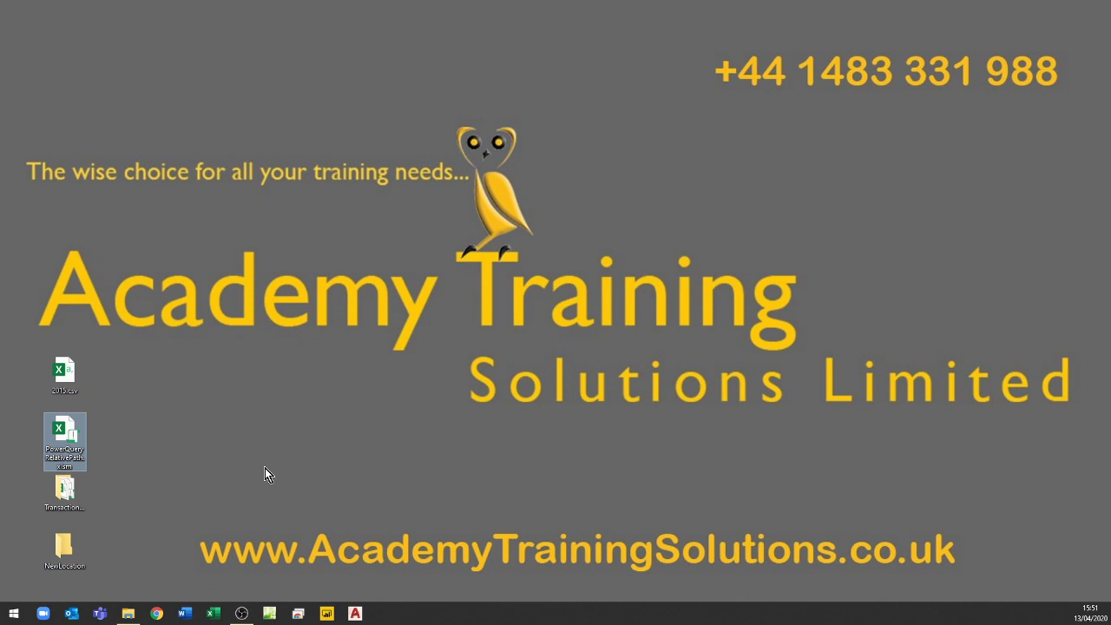
pyautogui.click(235, 461)
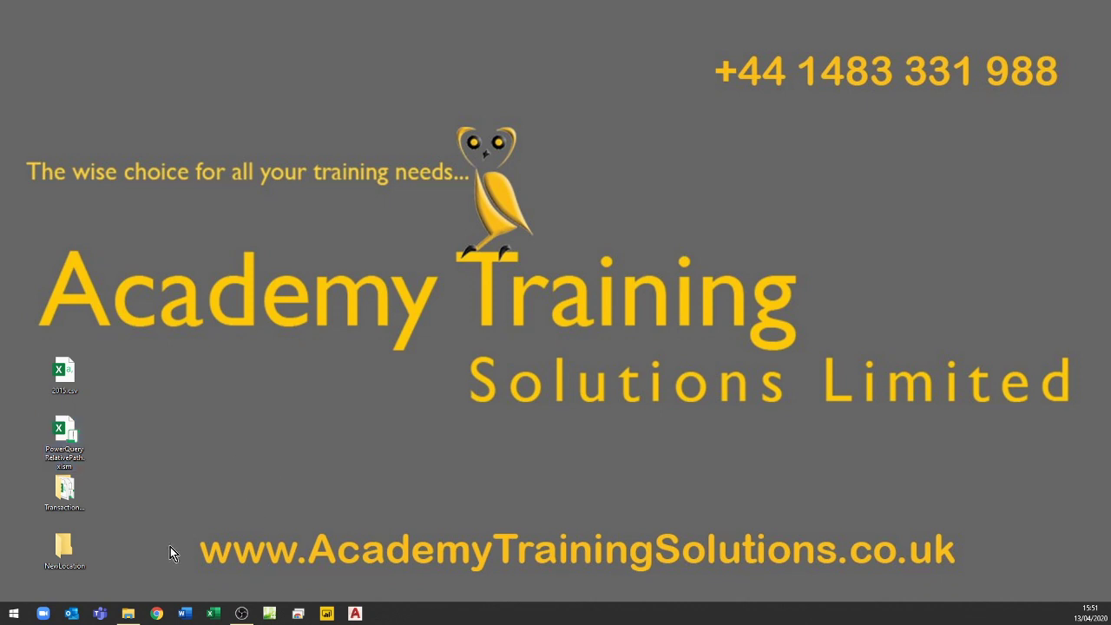
pyautogui.click(129, 614)
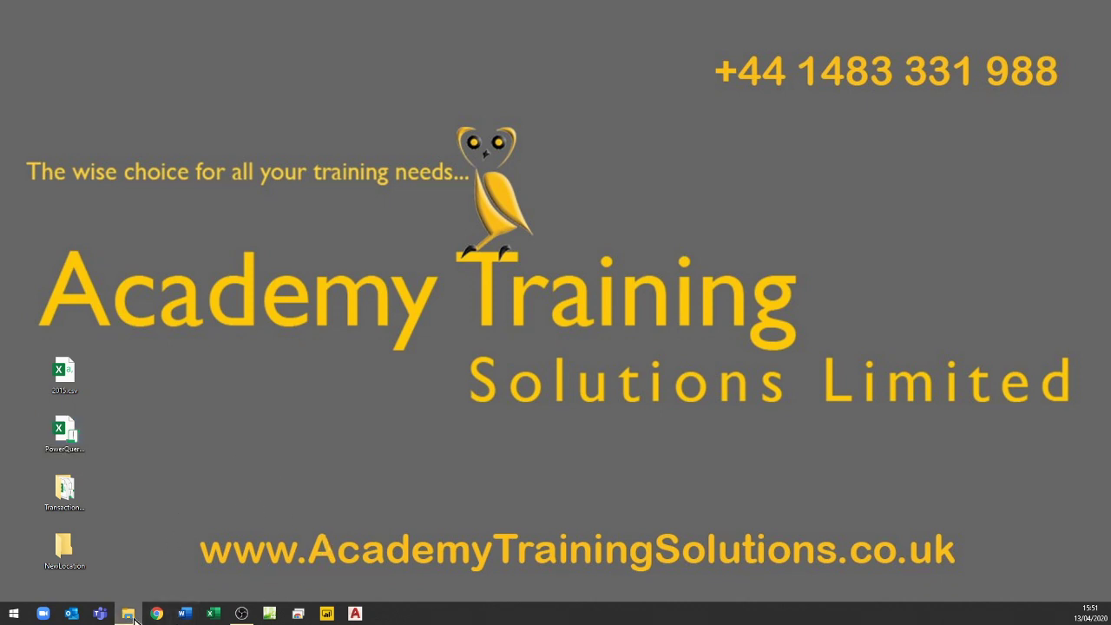
pyautogui.rightClick(132, 616)
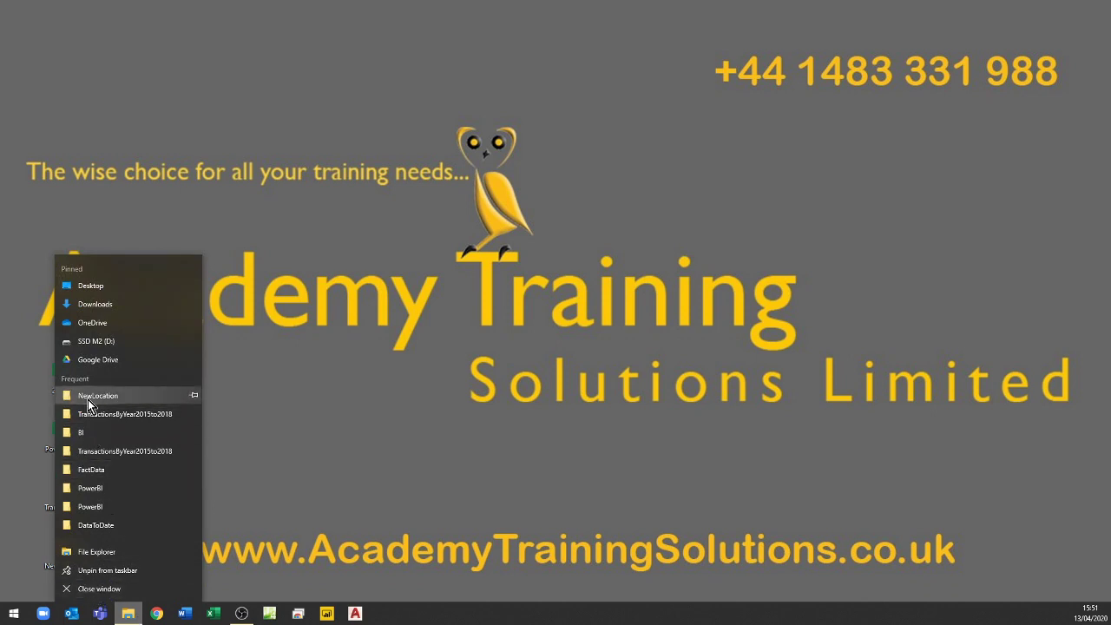
pyautogui.click(97, 552)
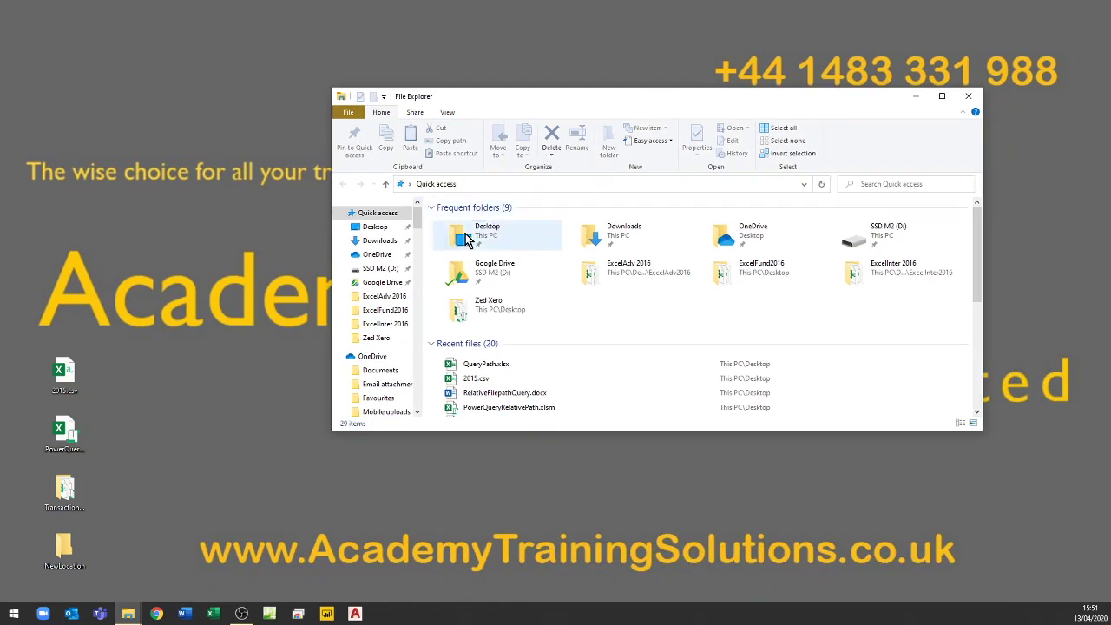
pyautogui.doubleClick(465, 234)
pyautogui.scroll(-3, 503, 337)
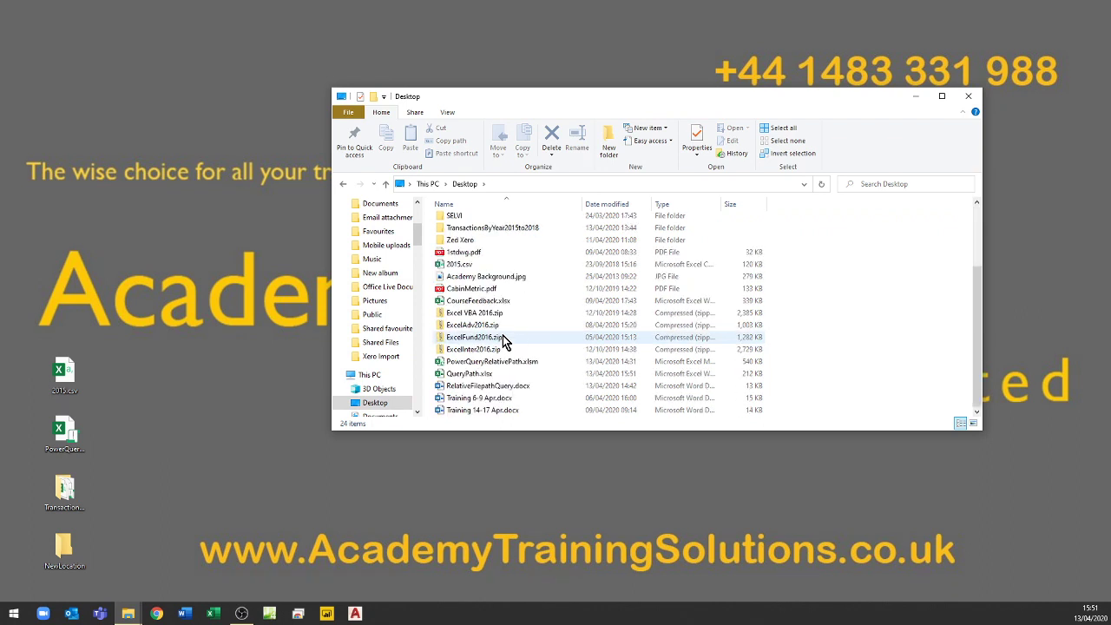
# - Copy QueryPath.xlsx from the Desktop into the NewLocation folder and close the Desktop folder window
pyautogui.click(467, 376)
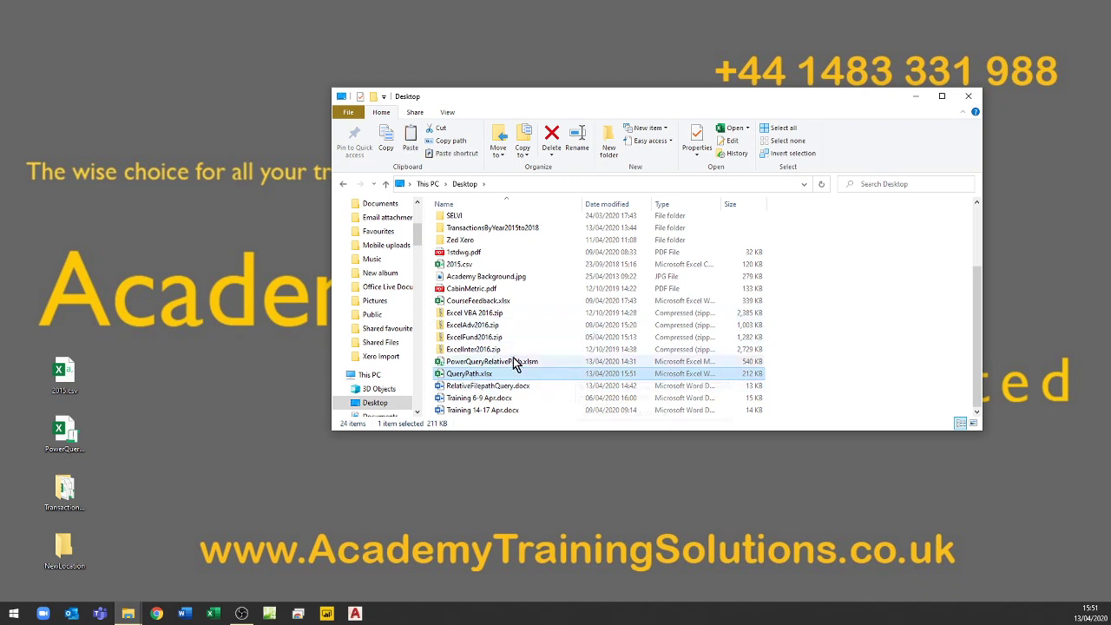
pyautogui.doubleClick(64, 547)
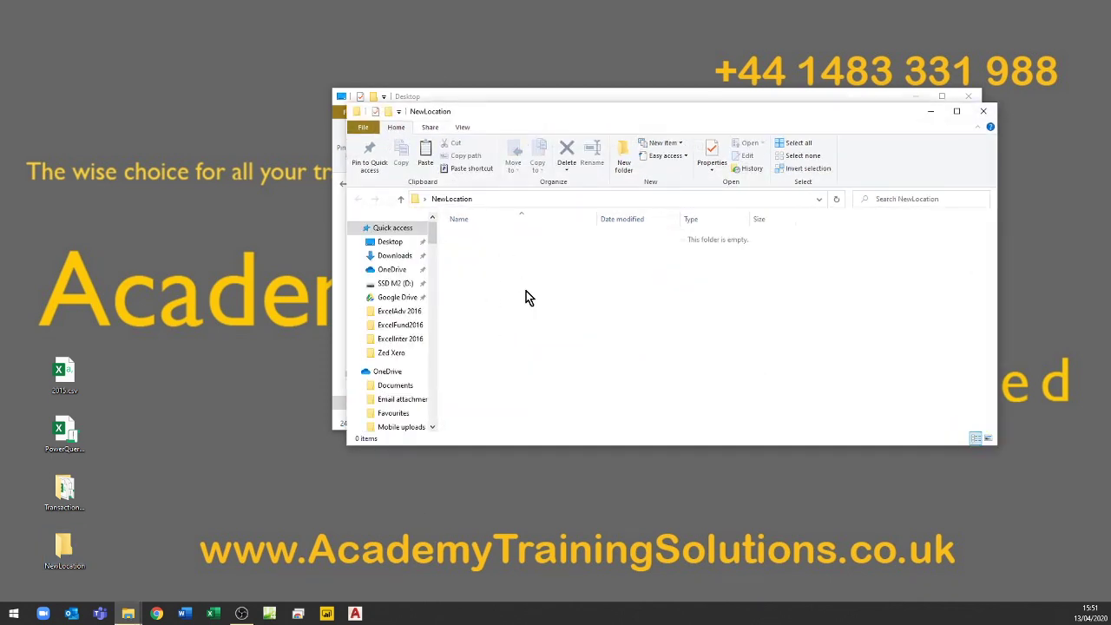
pyautogui.hotkey('ctrl', 'v')
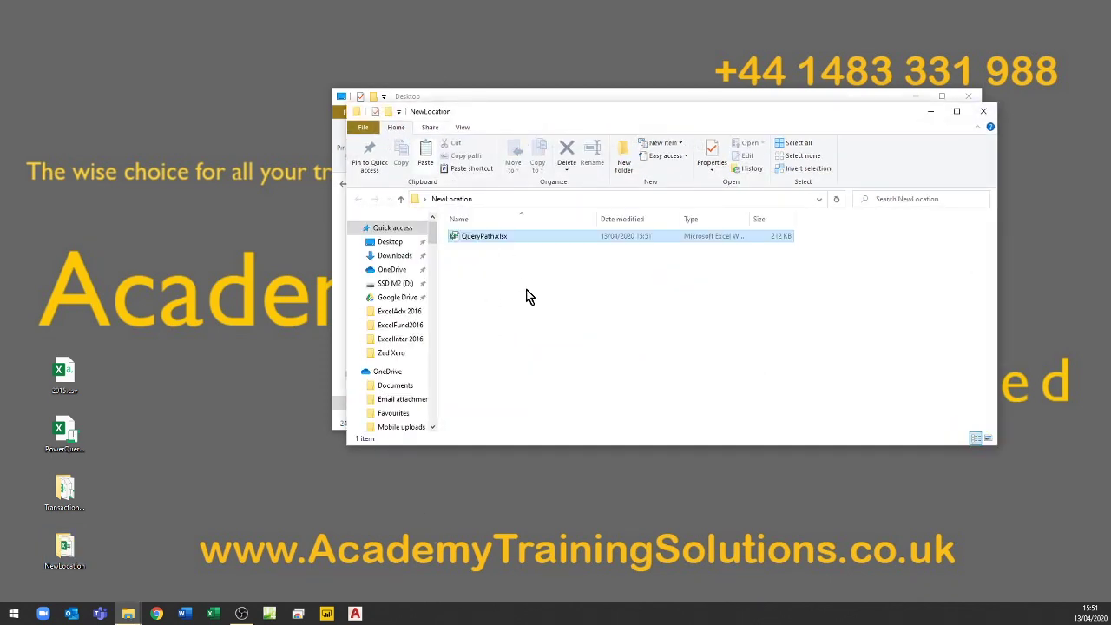
pyautogui.click(970, 98)
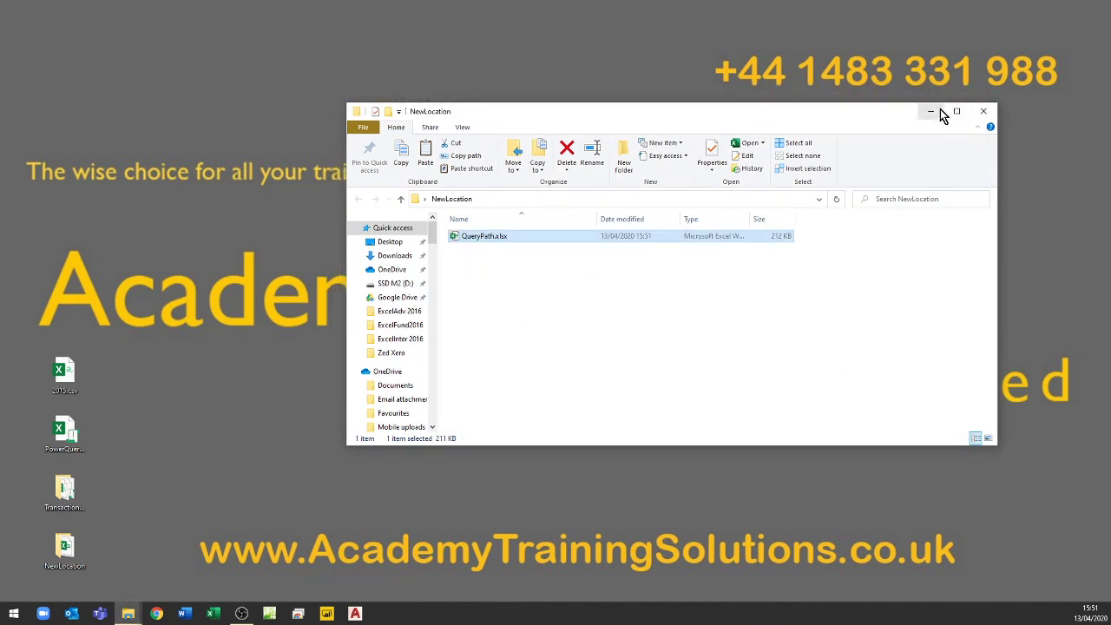
# - Open QueryPath.xlsx from NewLocation, enable its external data connections, and leave the A6 formula unedited
pyautogui.doubleClick(476, 239)
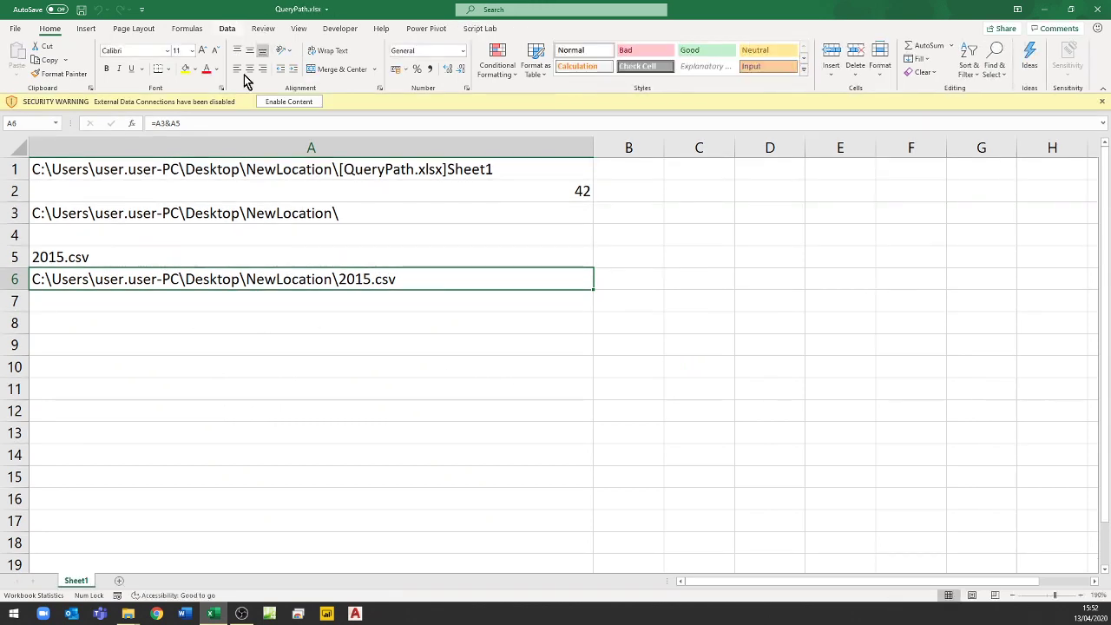
pyautogui.click(286, 101)
pyautogui.press('F2')
pyautogui.click(227, 29)
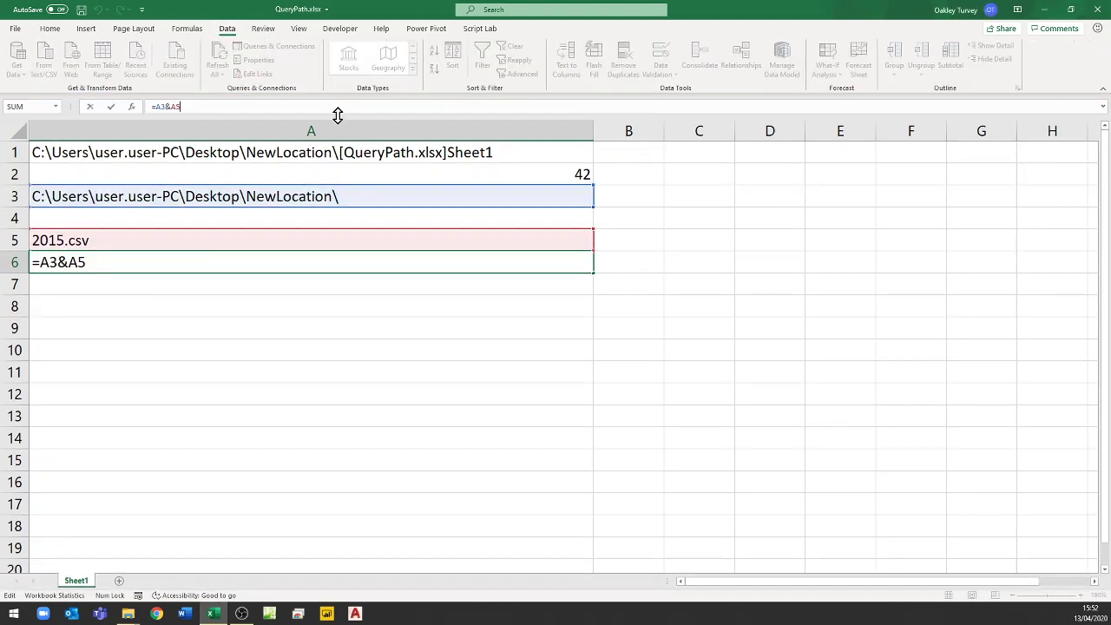
pyautogui.press('Escape')
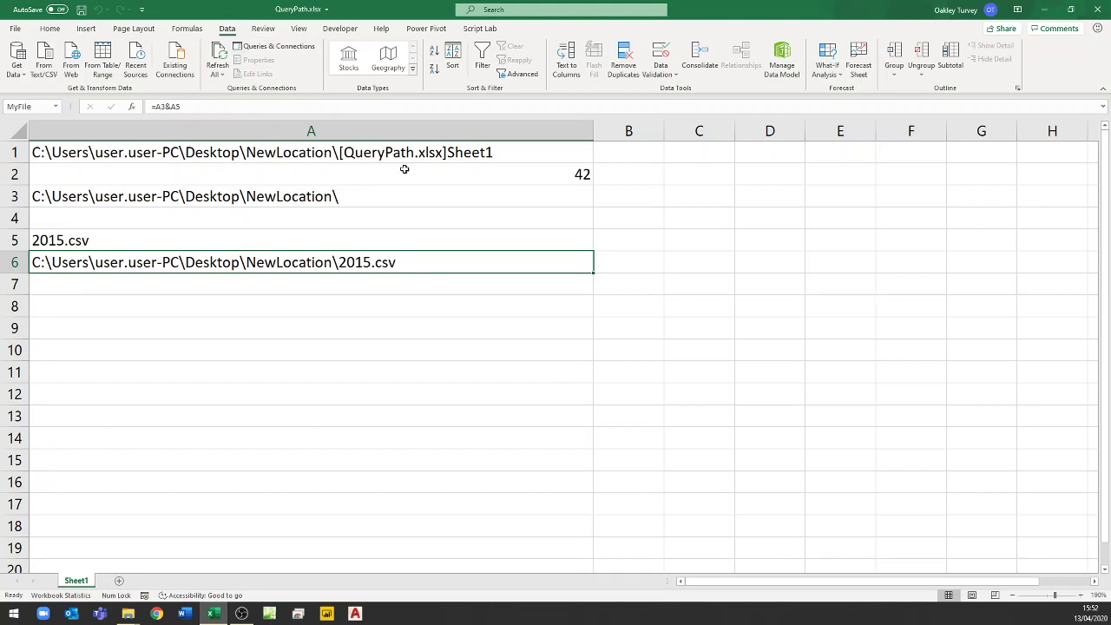
# - Show the workbook's queries and connections and try to refresh the 2015 query
pyautogui.click(276, 46)
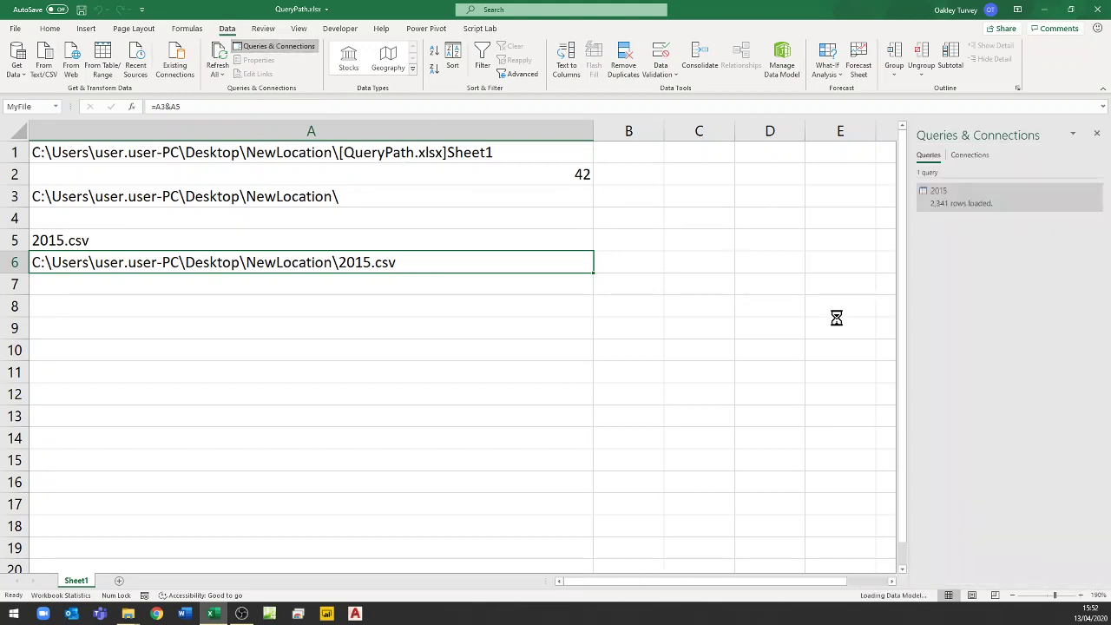
pyautogui.click(960, 203)
pyautogui.click(1096, 192)
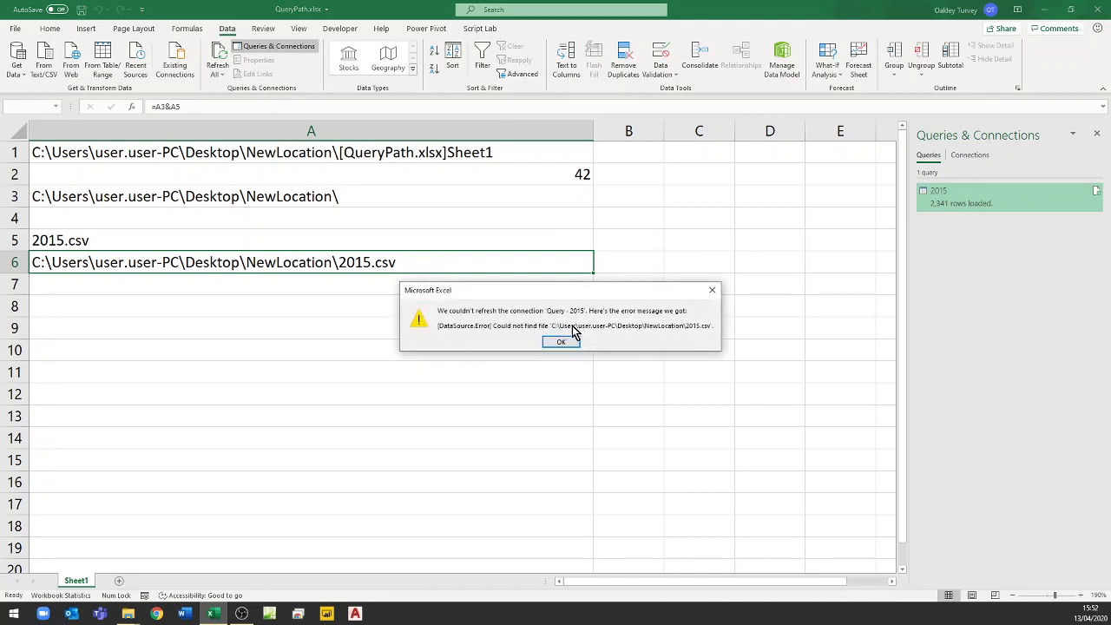
pyautogui.click(565, 342)
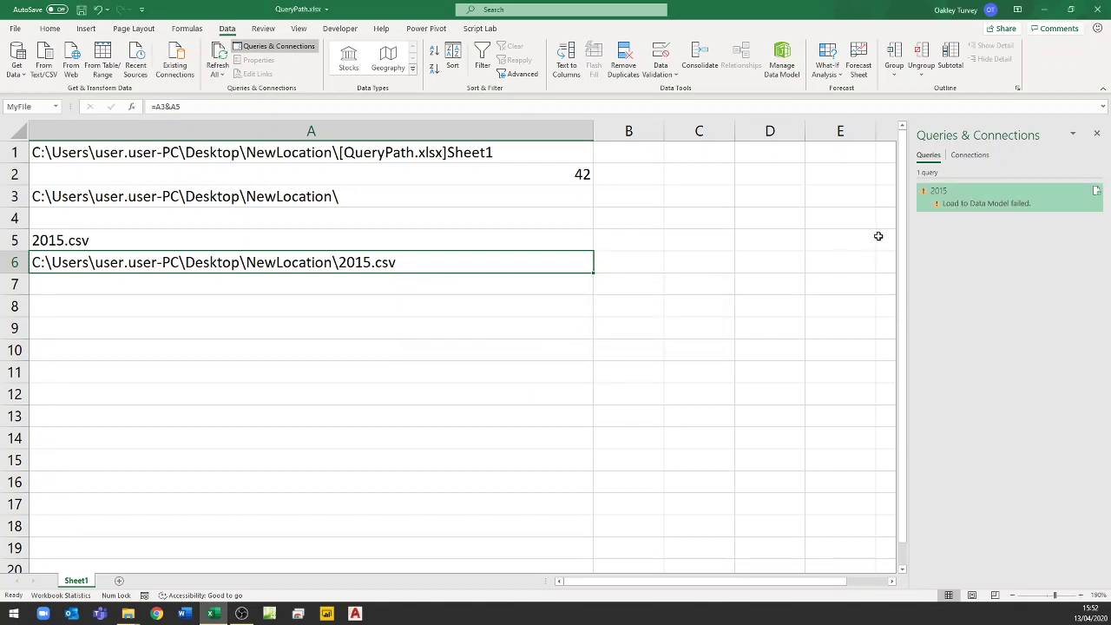
# - Copy 2015.csv from the Desktop into the NewLocation folder and refresh the 2015 query in the workbook
pyautogui.click(1044, 9)
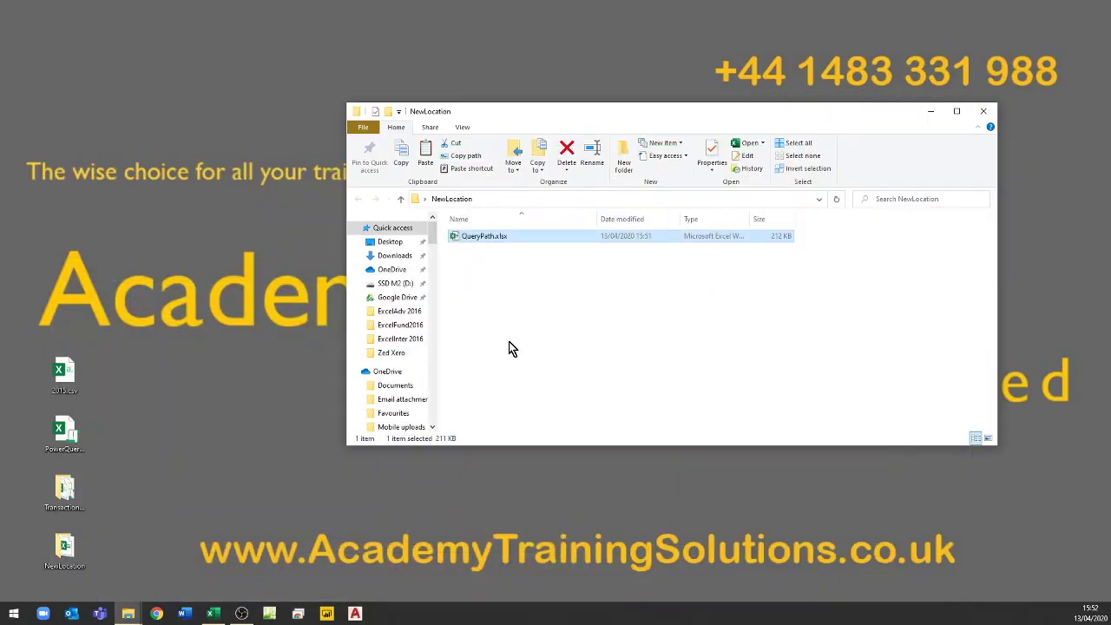
pyautogui.moveTo(70, 373); pyautogui.dragTo(539, 300)
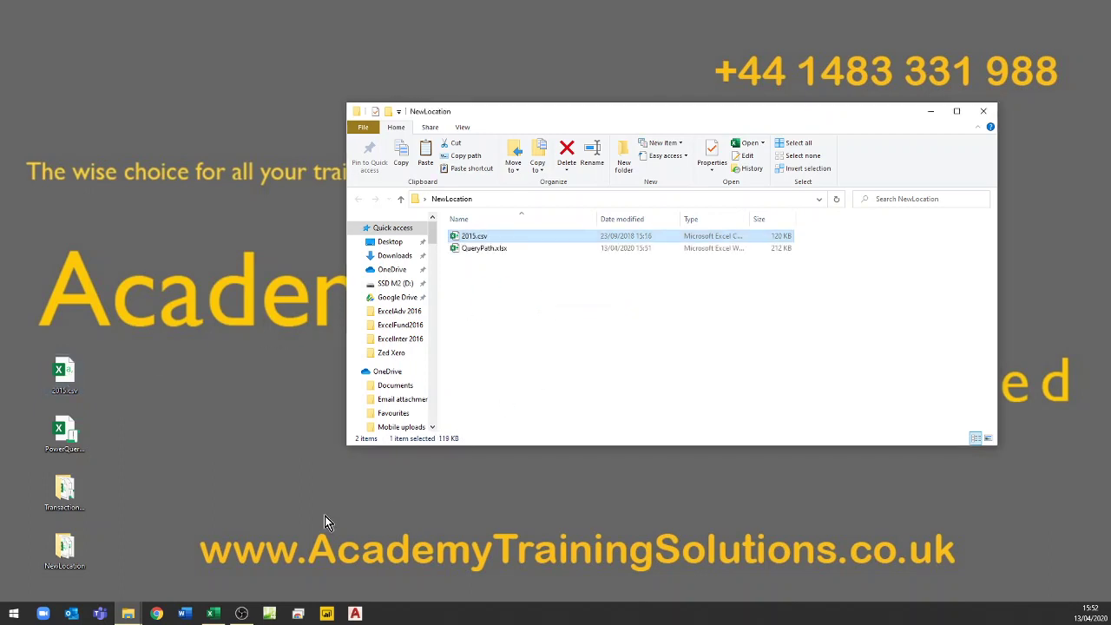
pyautogui.click(213, 613)
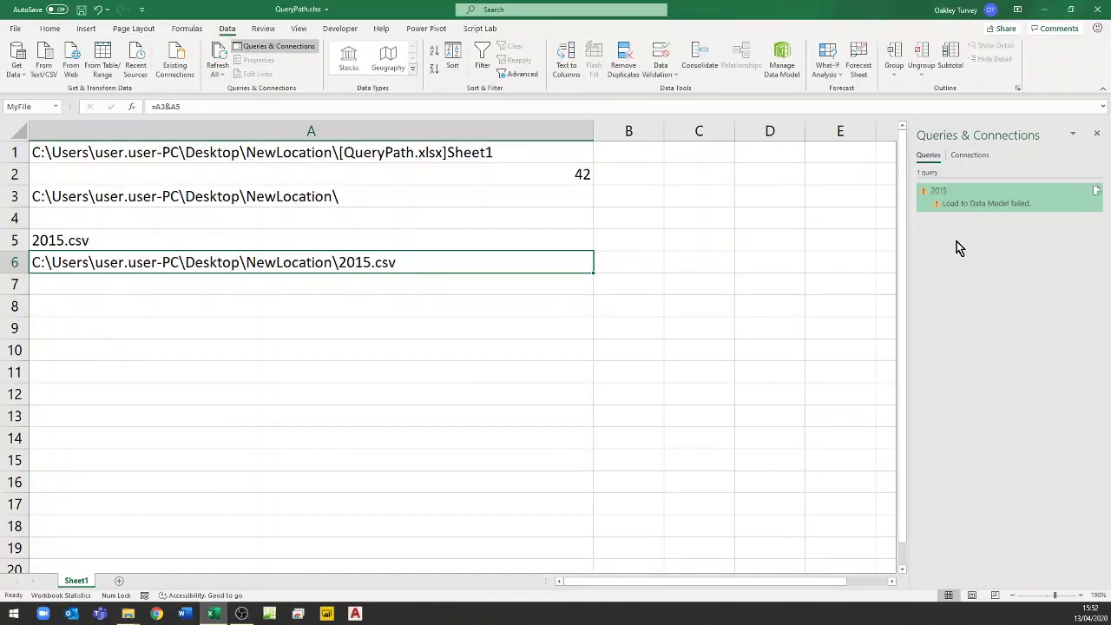
pyautogui.click(1097, 191)
pyautogui.click(58, 307)
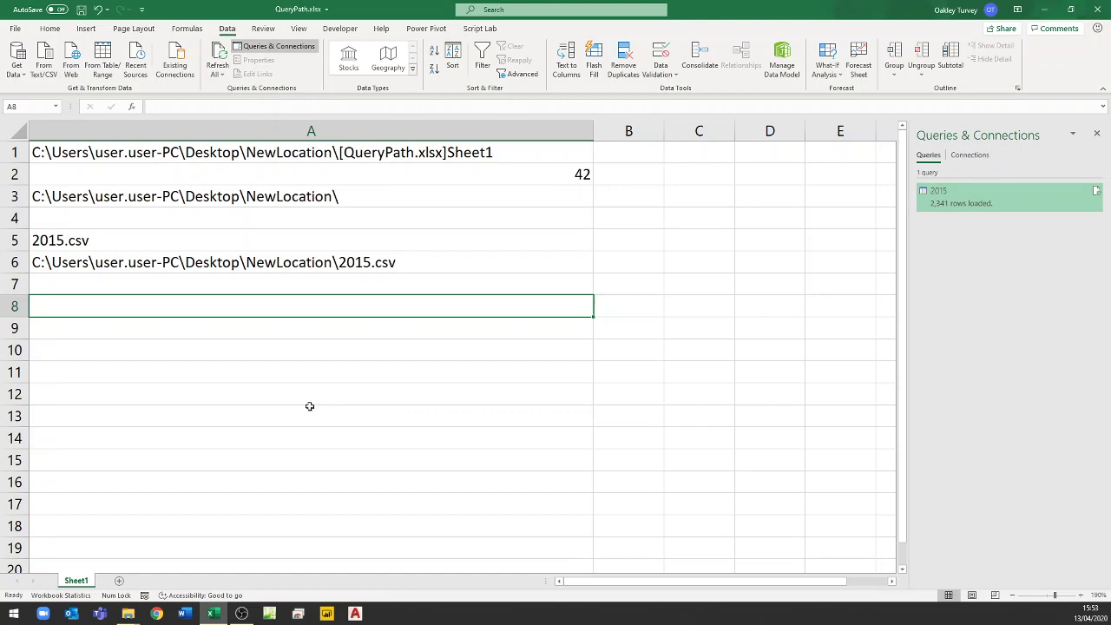
# - Save and close the NewLocation workbook, and open the Desktop copy of QueryPath.xlsx with its external data connections enabled
pyautogui.click(81, 10)
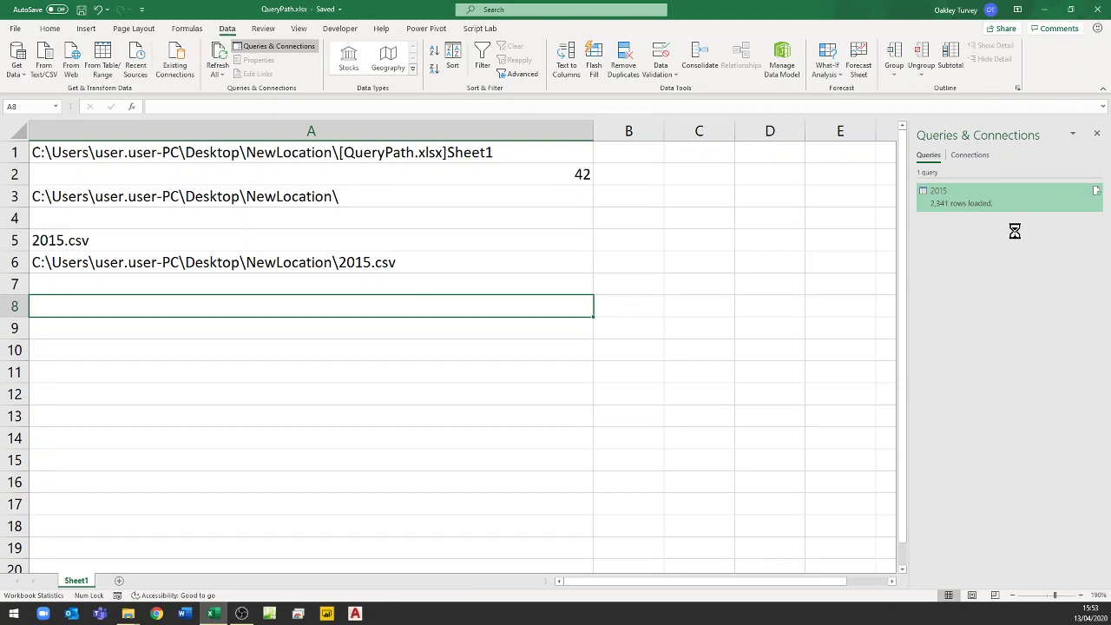
pyautogui.hotkey('ctrl', 'w')
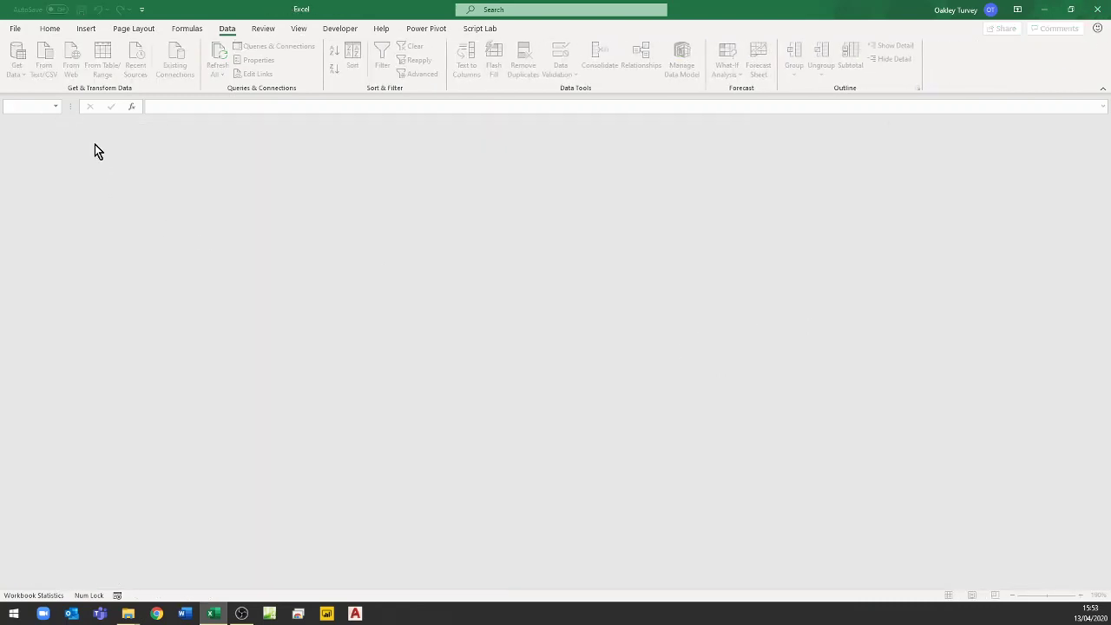
pyautogui.click(14, 29)
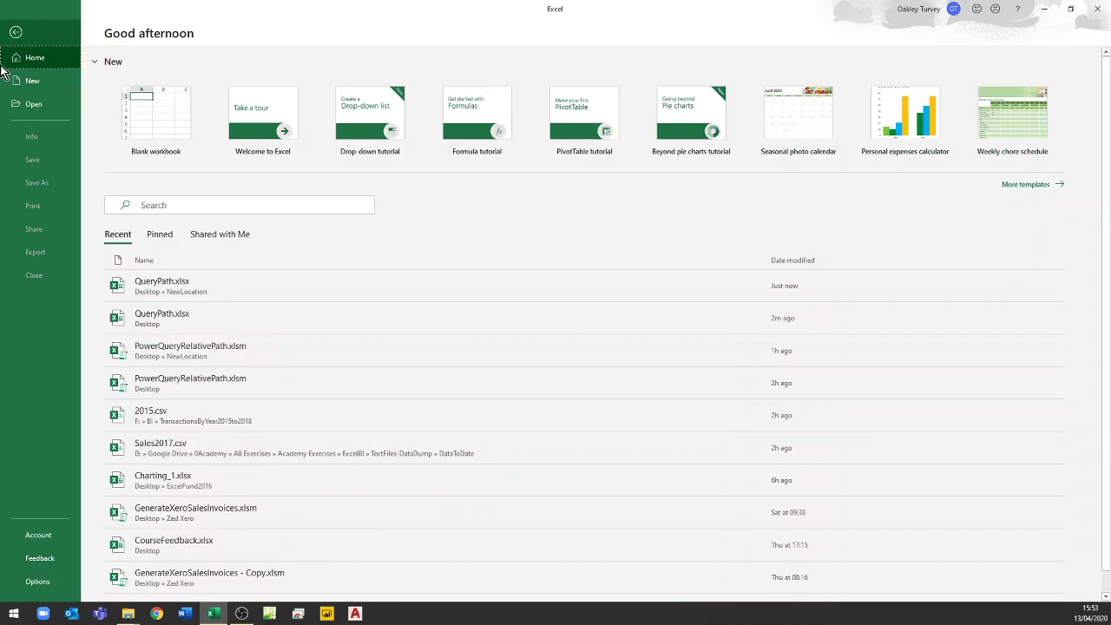
pyautogui.scroll(-1, 151, 325)
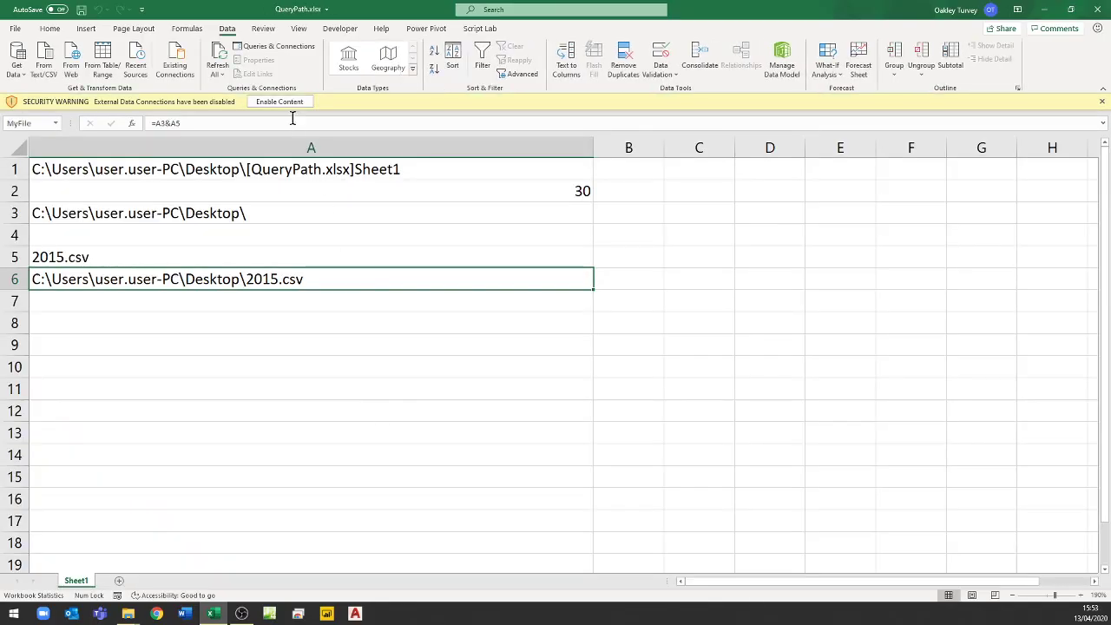
pyautogui.click(279, 102)
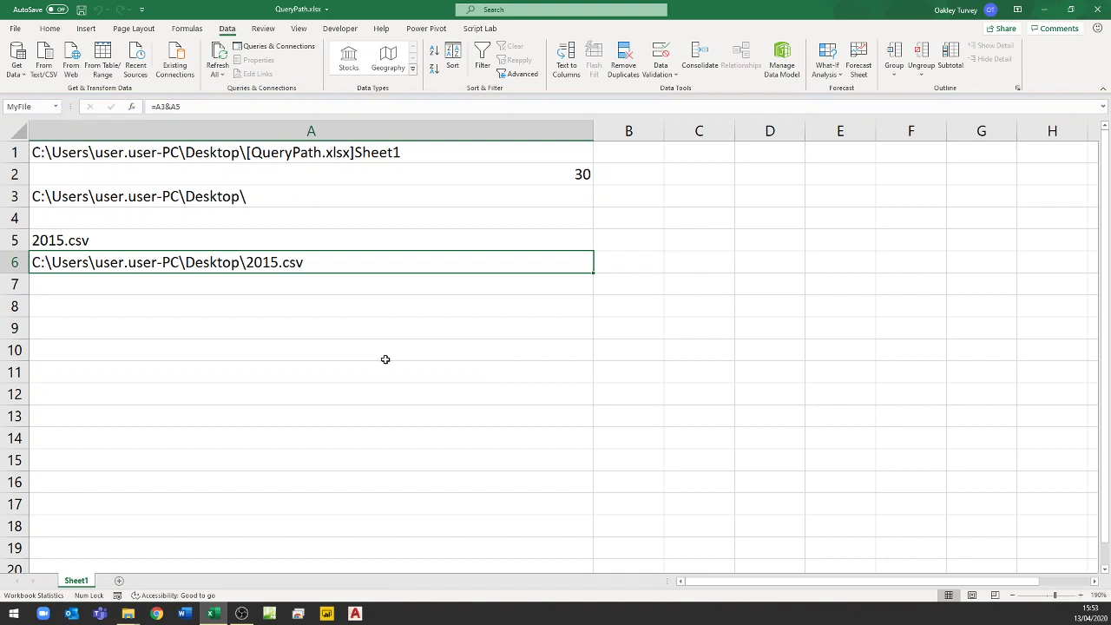
# - Select cell A8, copy the folder name TransactionsByYear2015to2018 from the Desktop in File Explorer, and return to the workbook
pyautogui.click(73, 313)
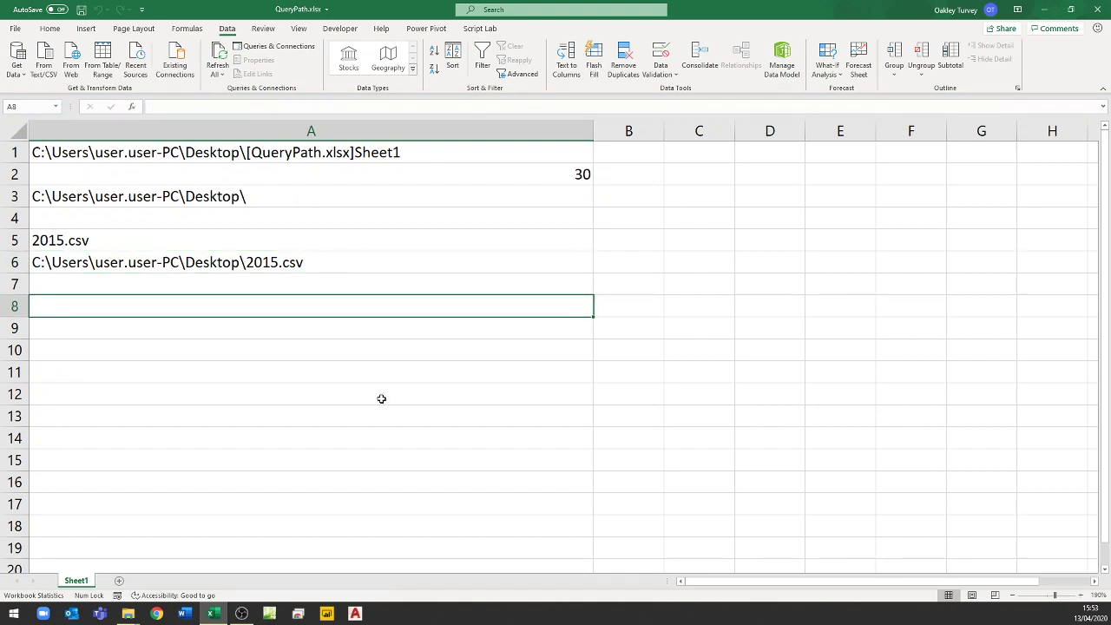
pyautogui.click(133, 620)
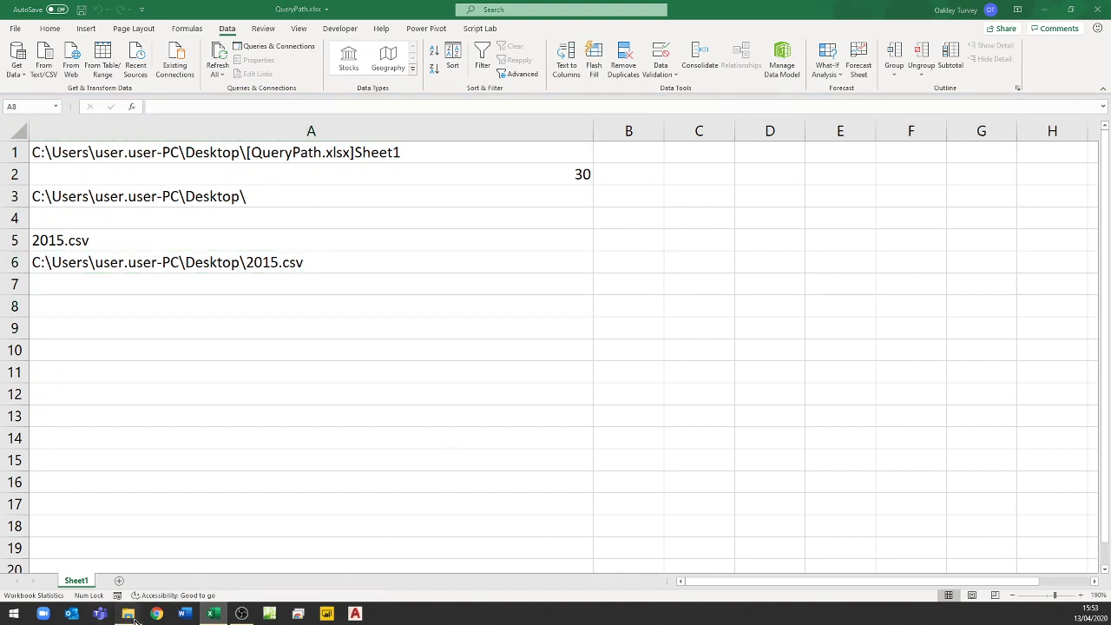
pyautogui.click(79, 576)
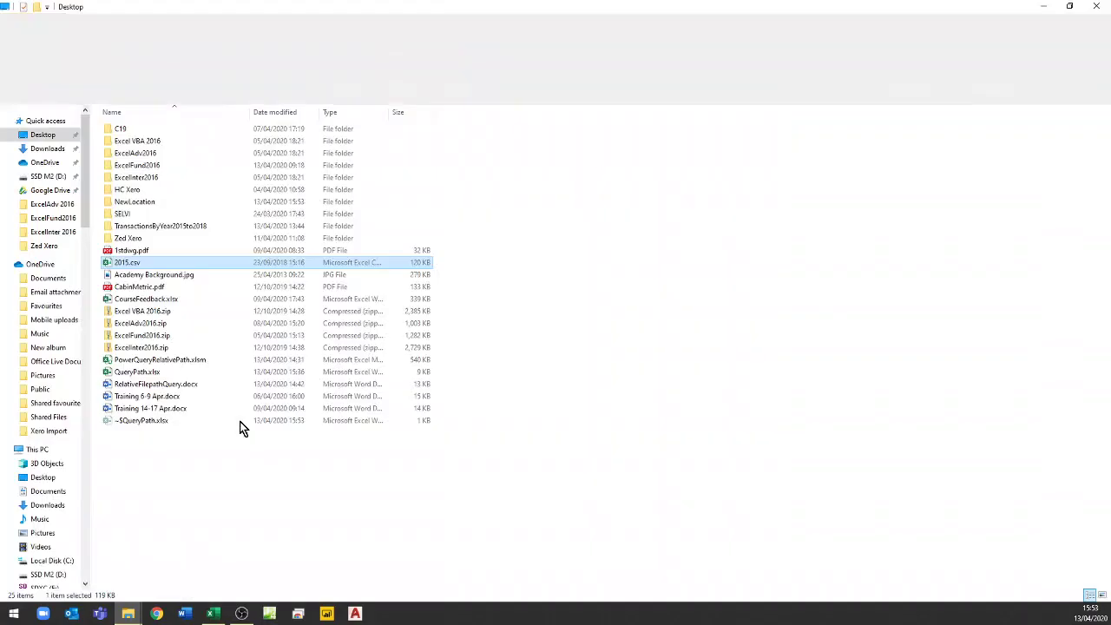
pyautogui.click(142, 228)
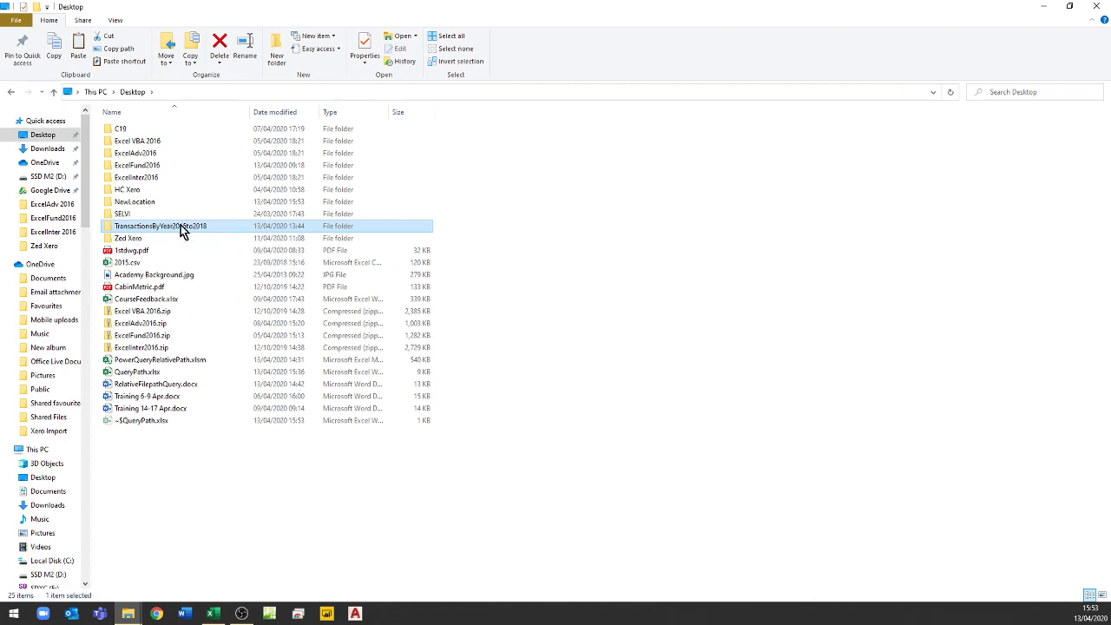
pyautogui.click(181, 226)
pyautogui.hotkey('ctrl', 'c')
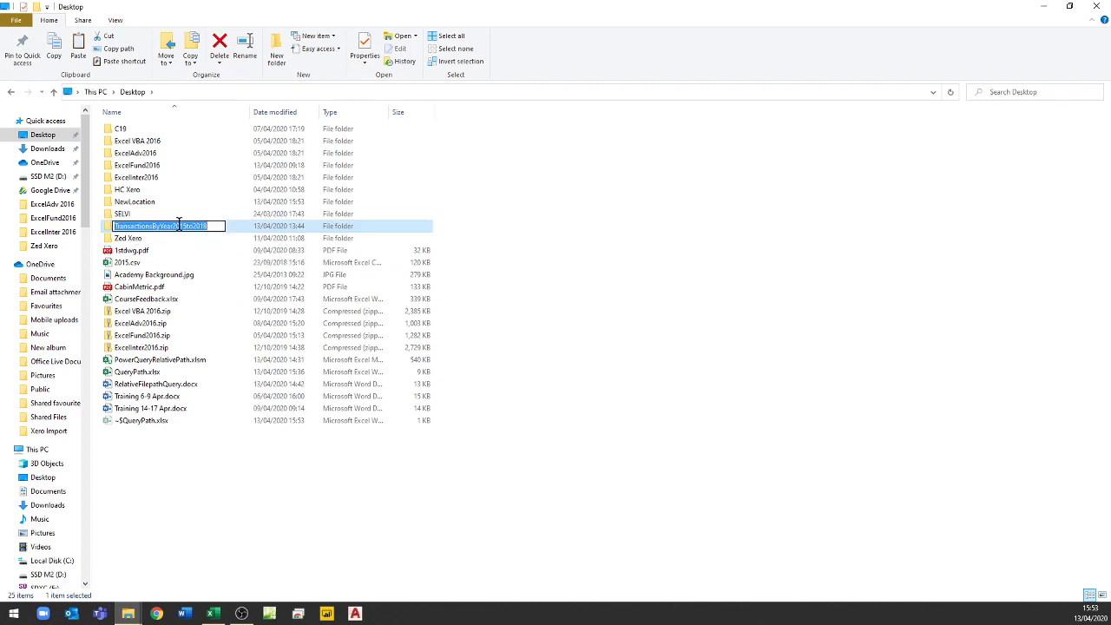
pyautogui.click(292, 516)
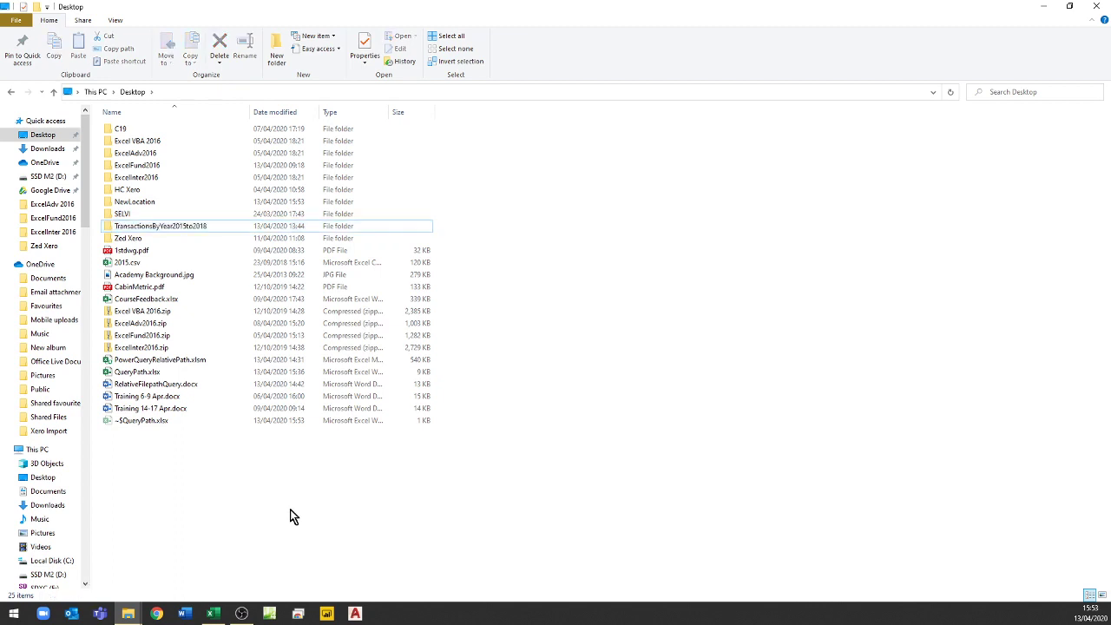
pyautogui.click(1043, 7)
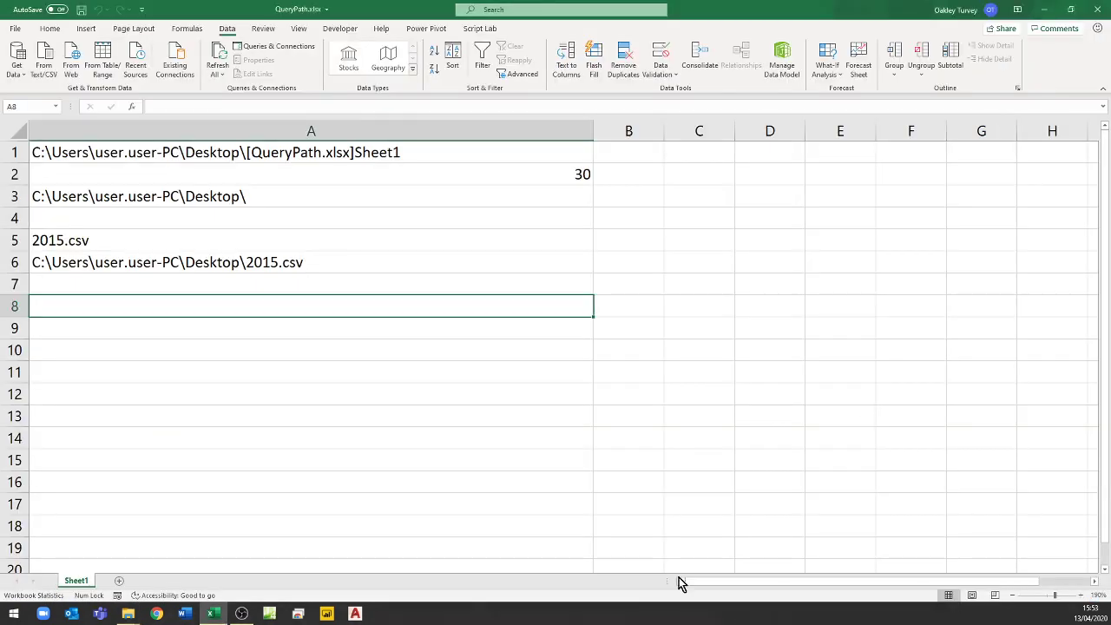
pyautogui.rightClick(109, 305)
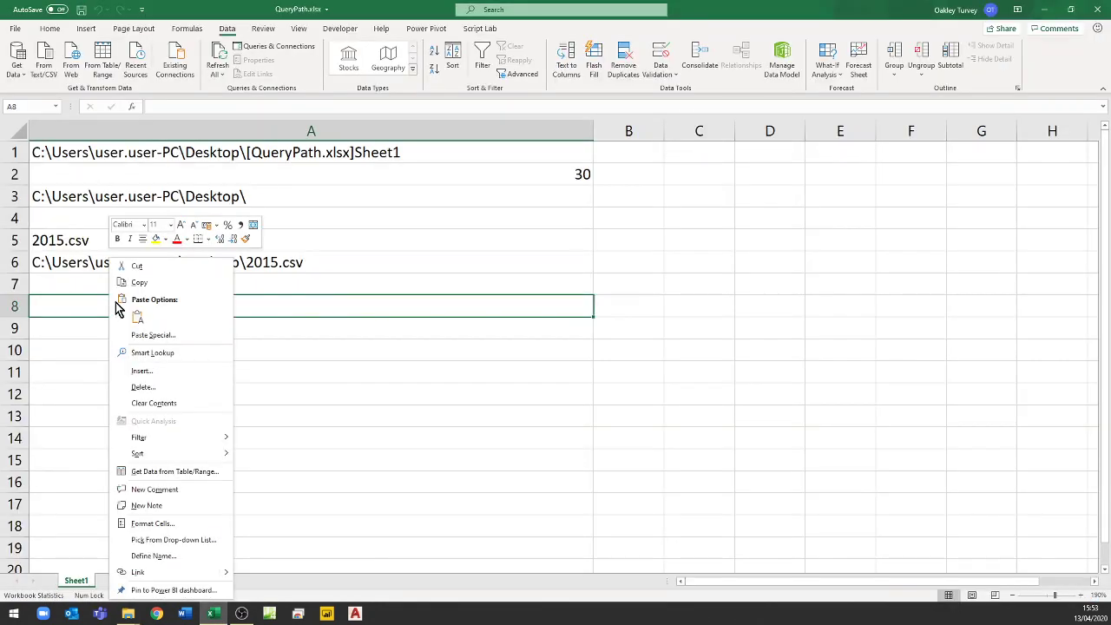
pyautogui.click(141, 337)
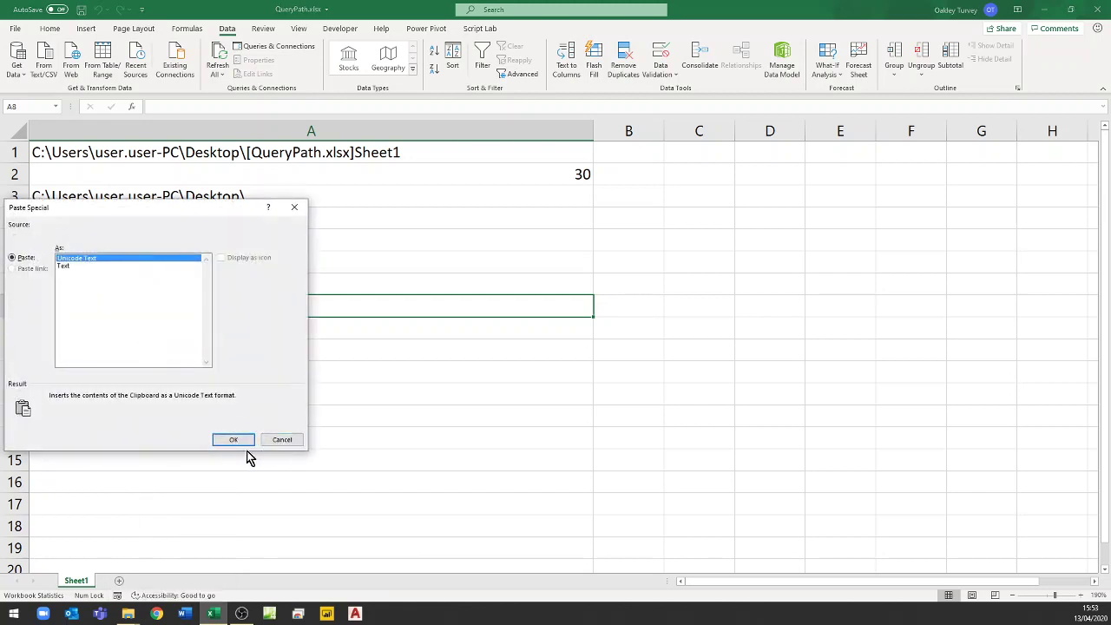
pyautogui.click(282, 441)
# - Paste the copied folder name into cell A8 and build the full folder path in A9 with the formula =A3&A8
pyautogui.rightClick(119, 307)
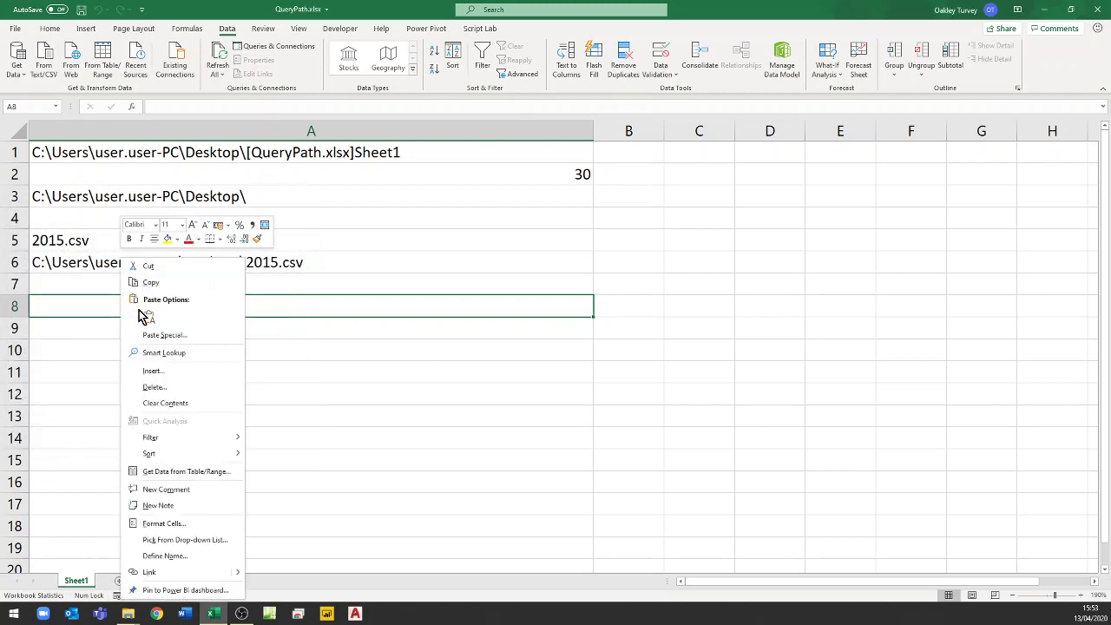
pyautogui.click(149, 317)
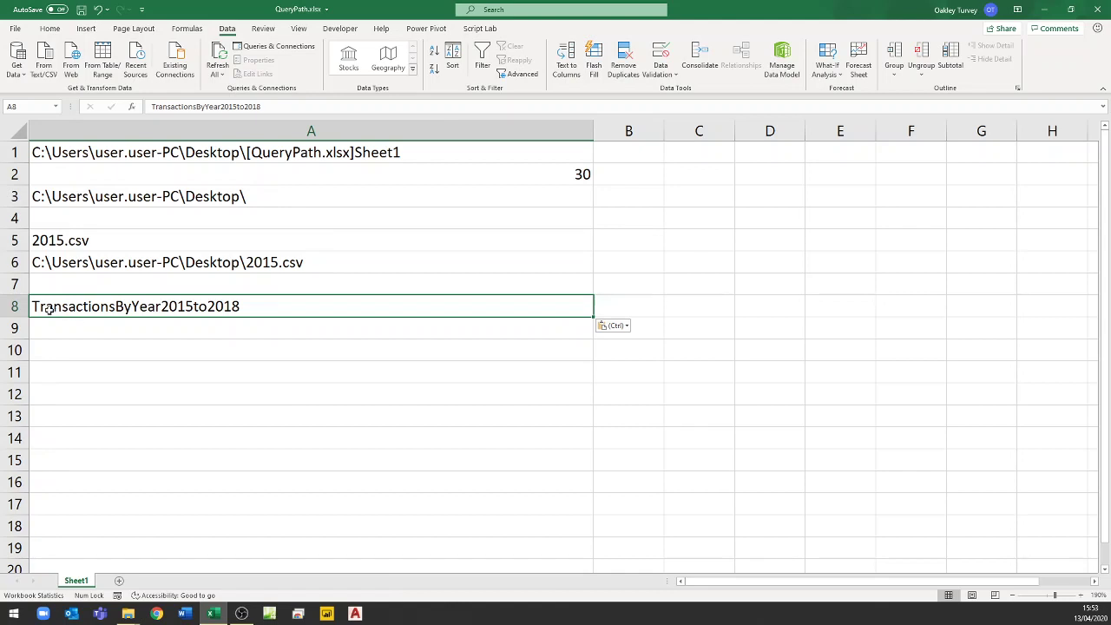
pyautogui.click(214, 326)
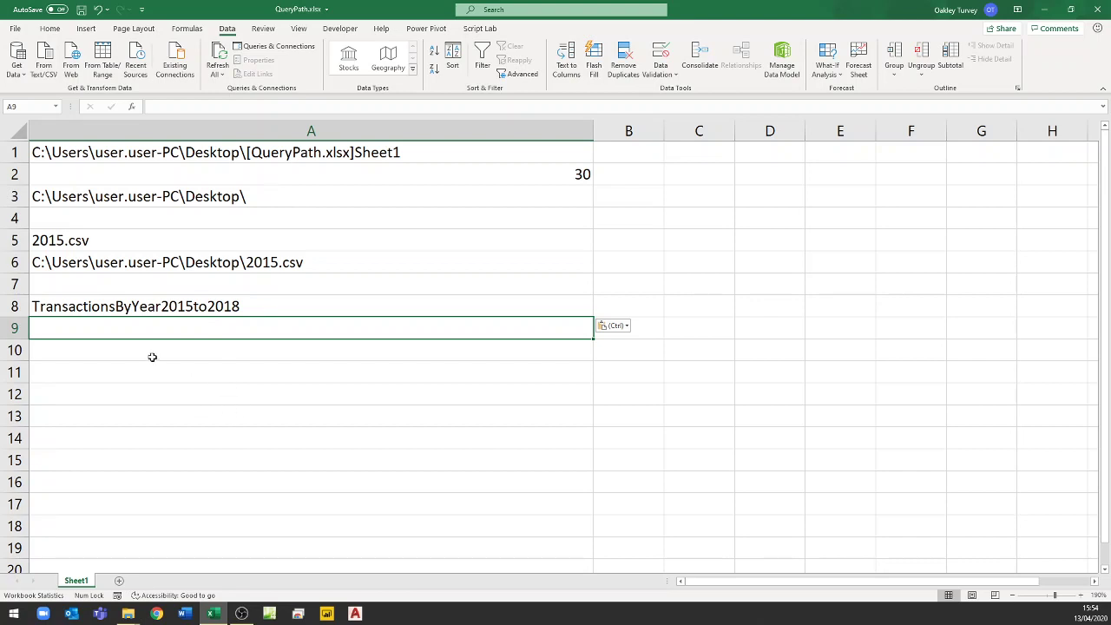
pyautogui.write('=')
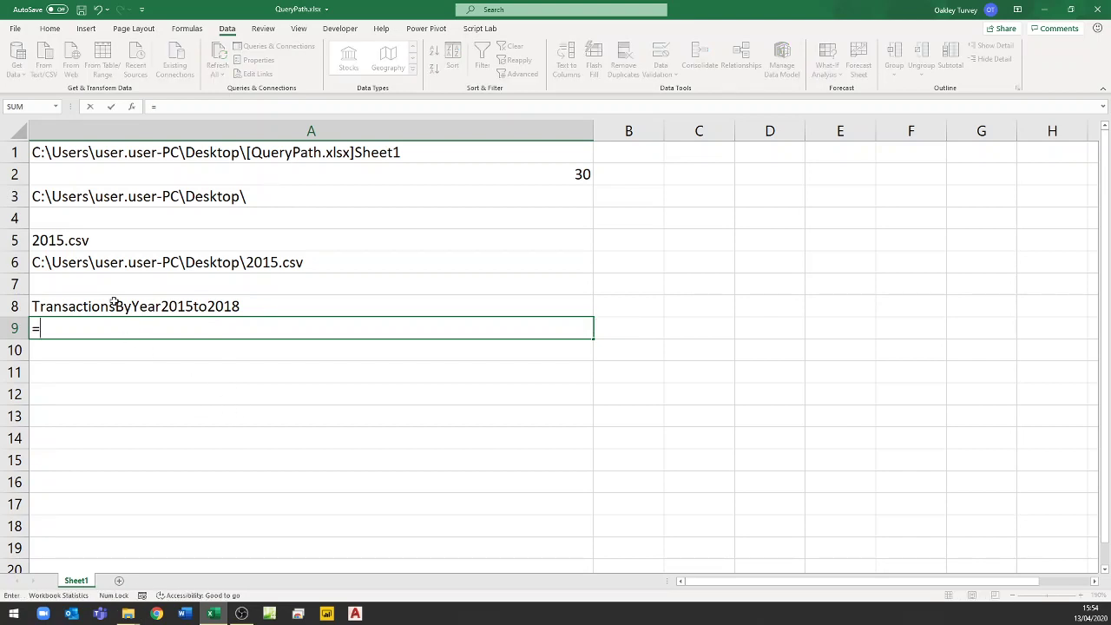
pyautogui.click(135, 197)
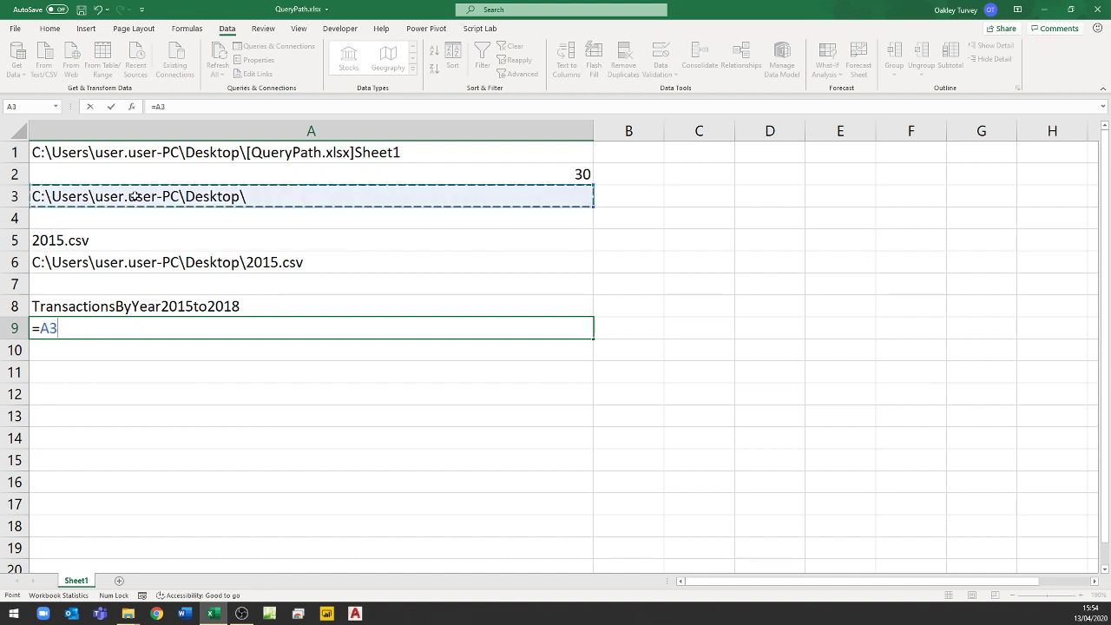
pyautogui.write('&')
pyautogui.press('Up')
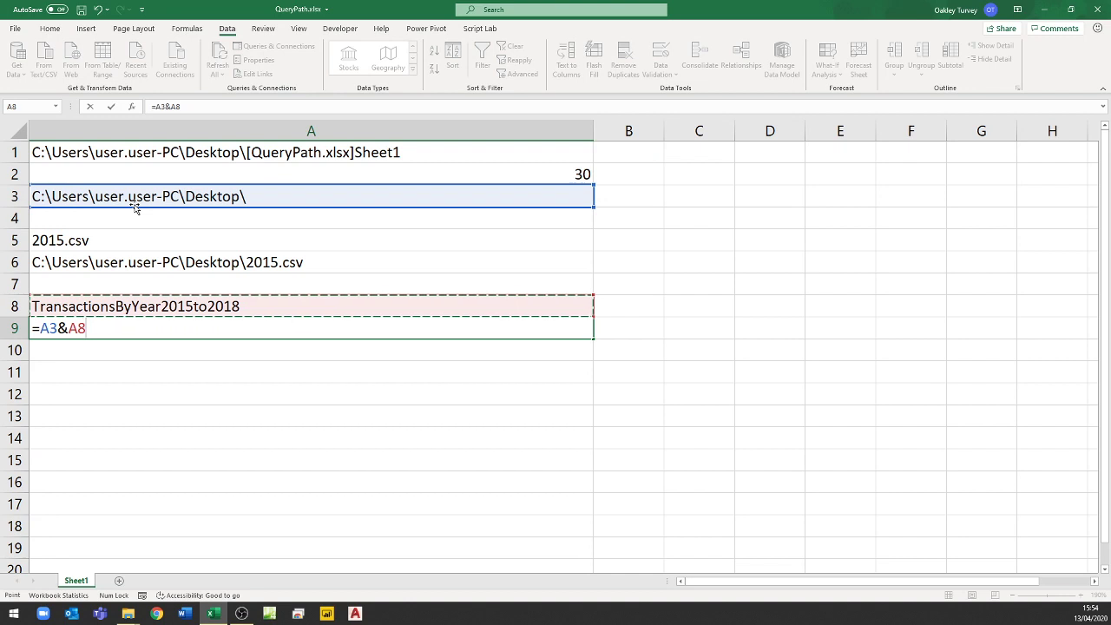
pyautogui.press('Return')
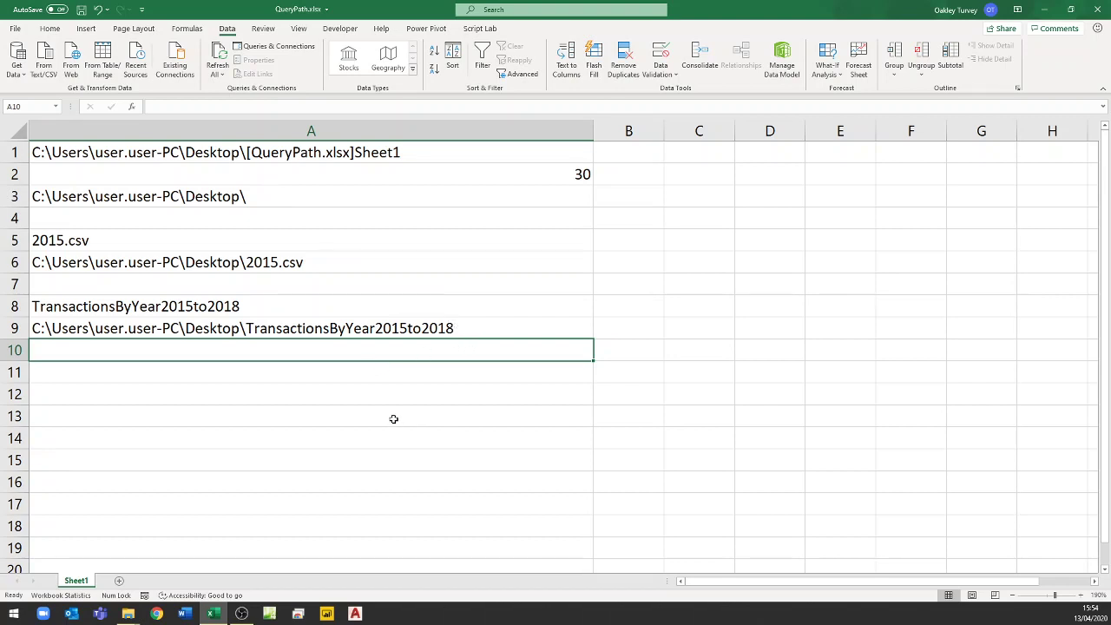
# - Name cell A9 MyFolder and check the name by going to it from another cell
pyautogui.click(153, 374)
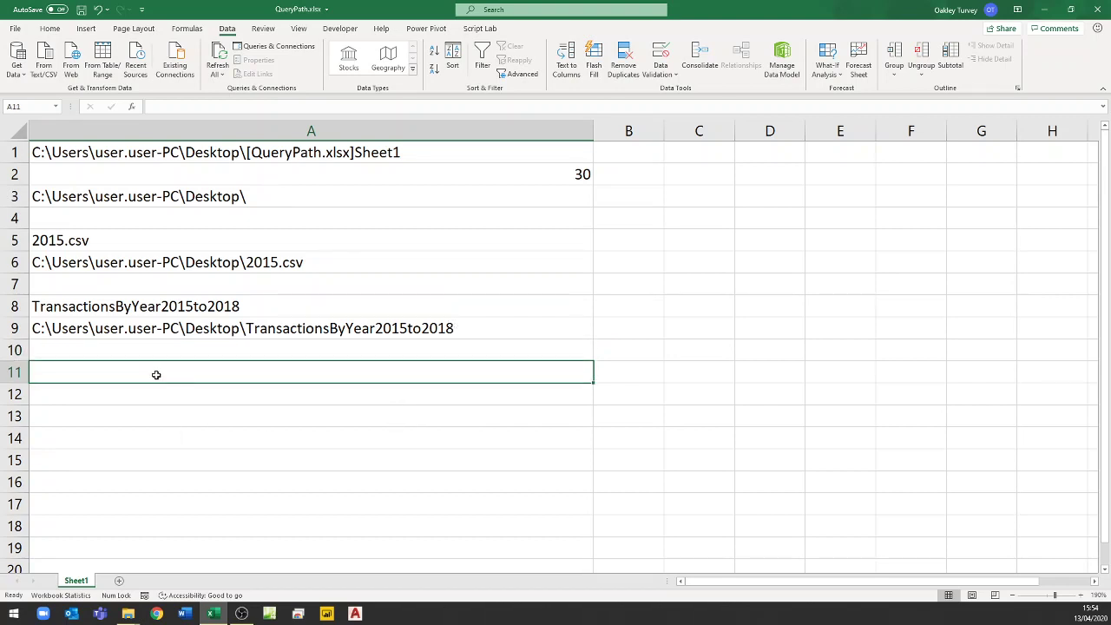
pyautogui.click(196, 329)
pyautogui.click(26, 106)
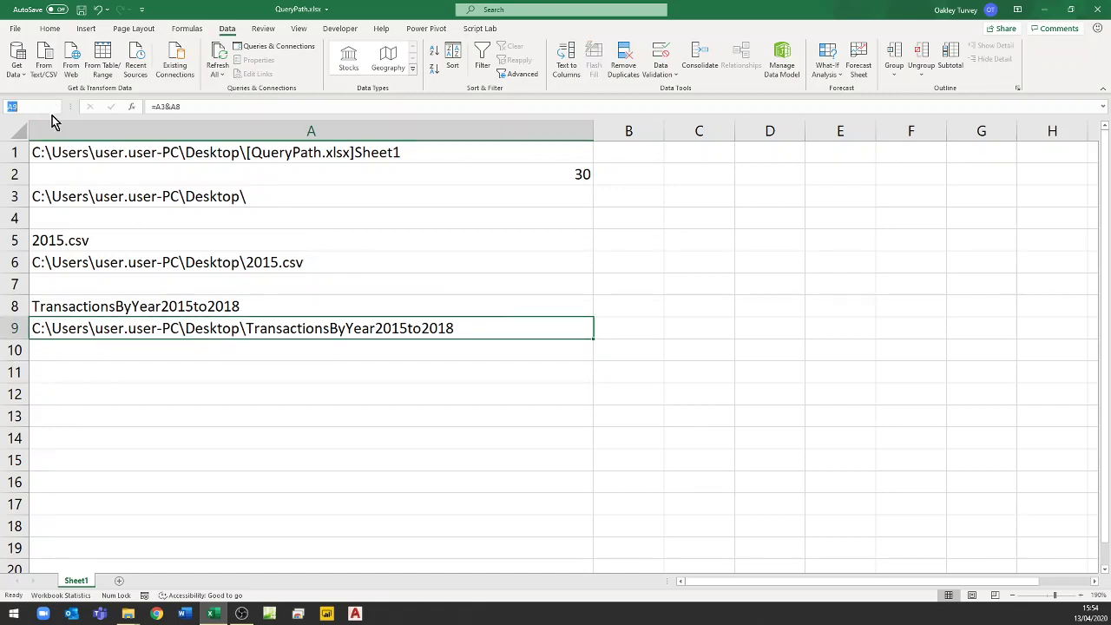
pyautogui.write('MyFolder')
pyautogui.press('Return')
pyautogui.moveTo(226, 408); pyautogui.dragTo(217, 395)
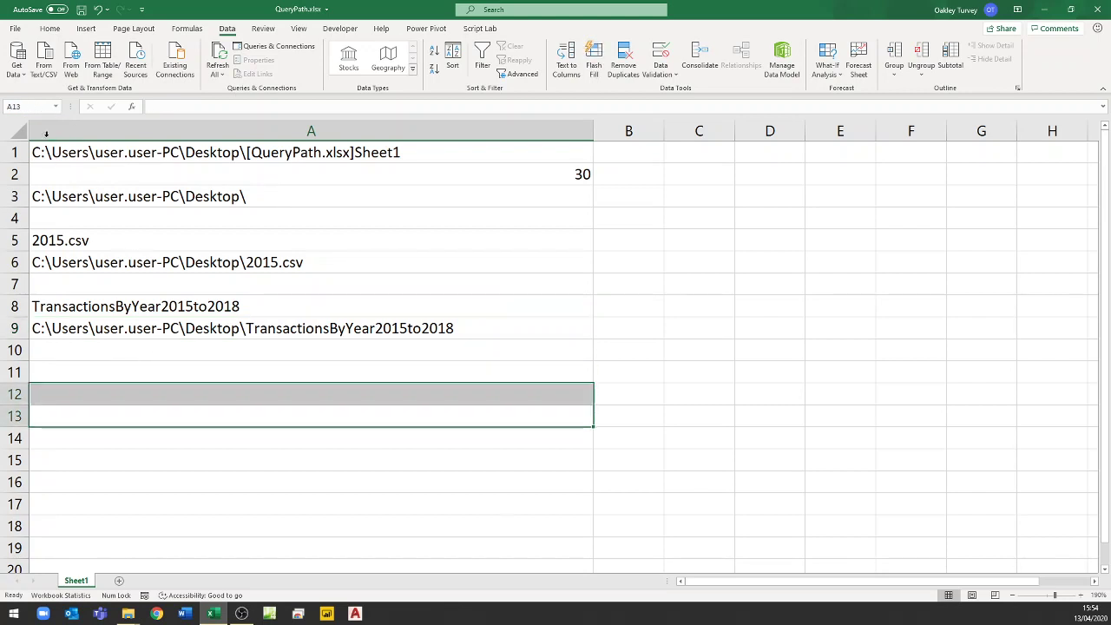
pyautogui.click(57, 106)
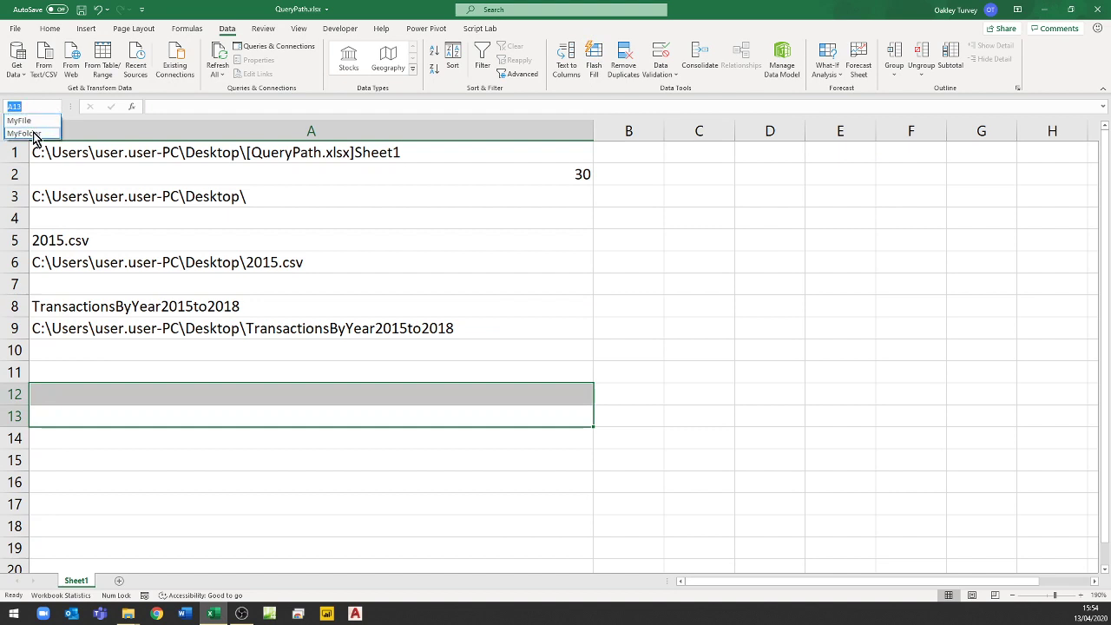
pyautogui.click(23, 132)
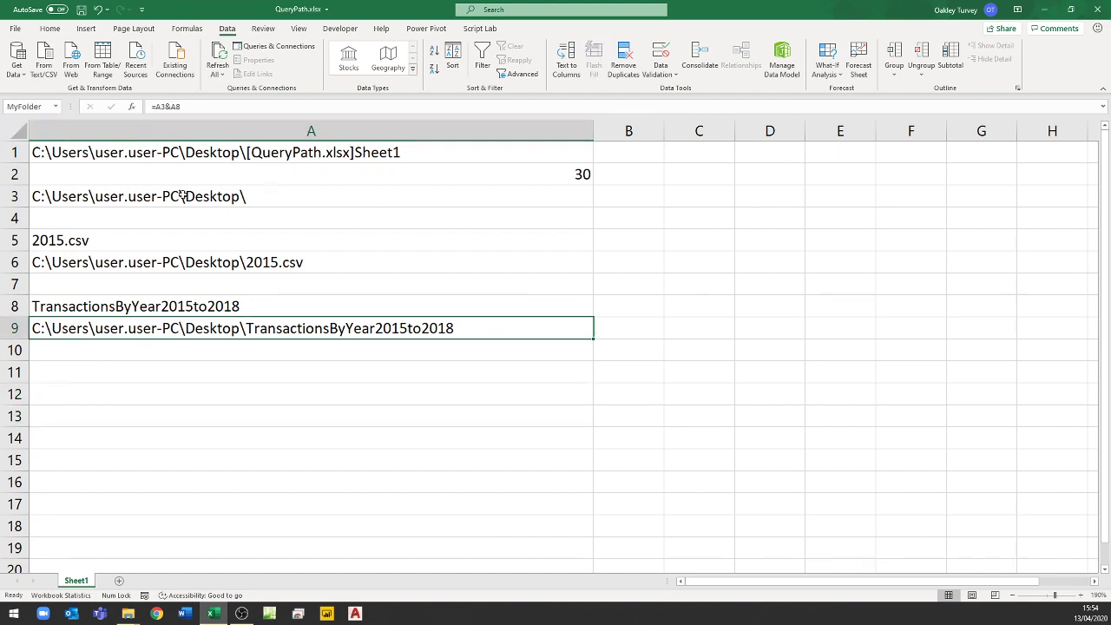
# - From cell A12, start a query on the Desktop folder TransactionsByYear2015to2018 and open it for transformation in the Power Query Editor
pyautogui.click(221, 392)
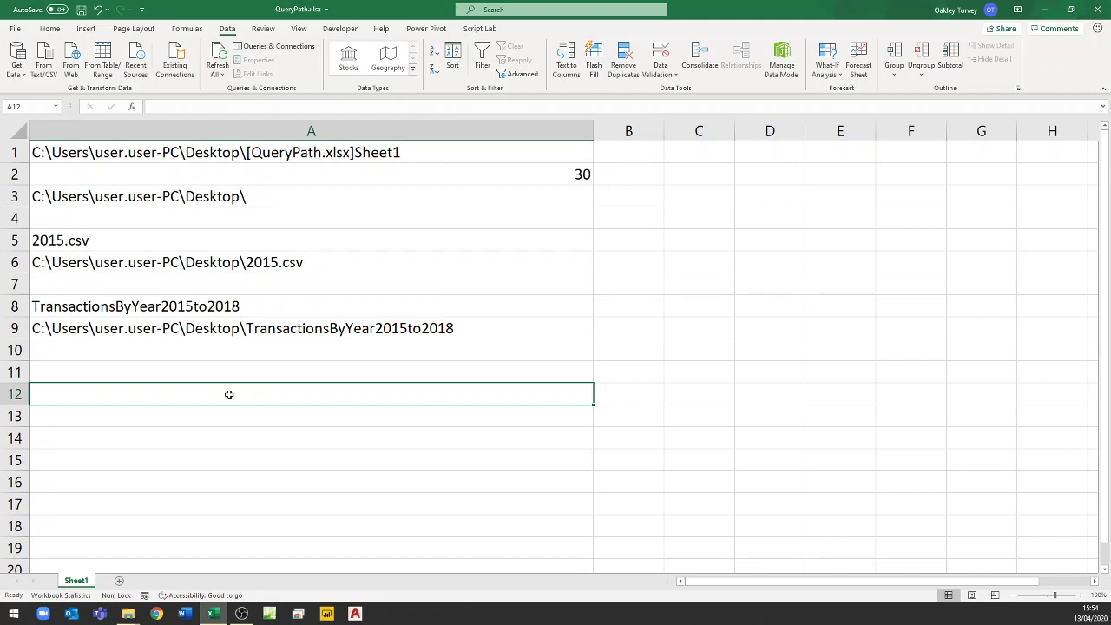
pyautogui.click(19, 74)
pyautogui.moveTo(78, 95)
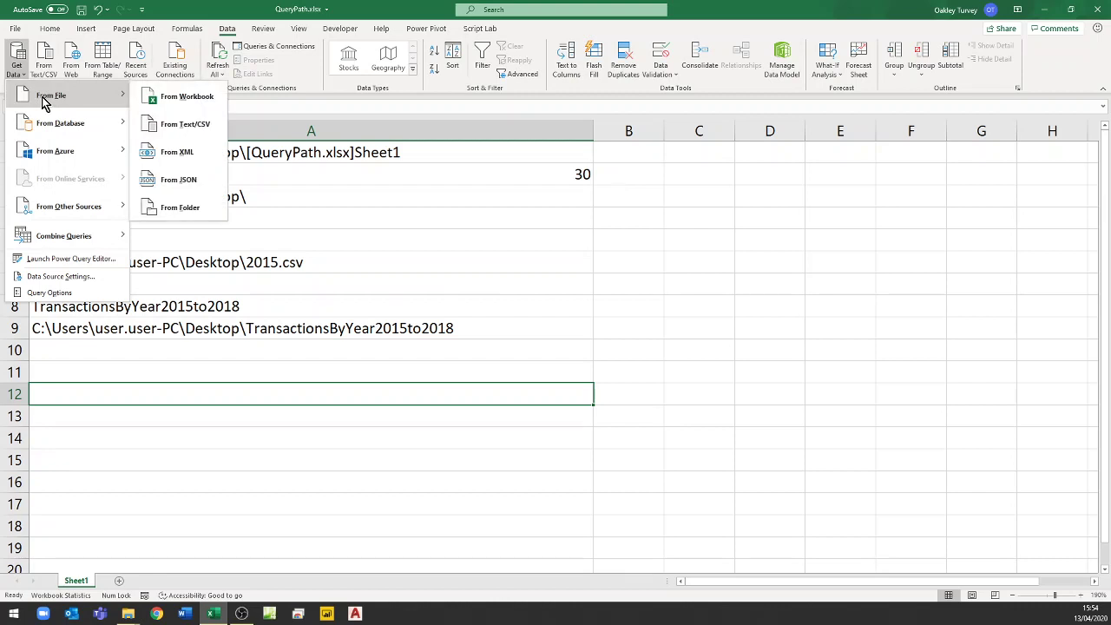
pyautogui.click(174, 211)
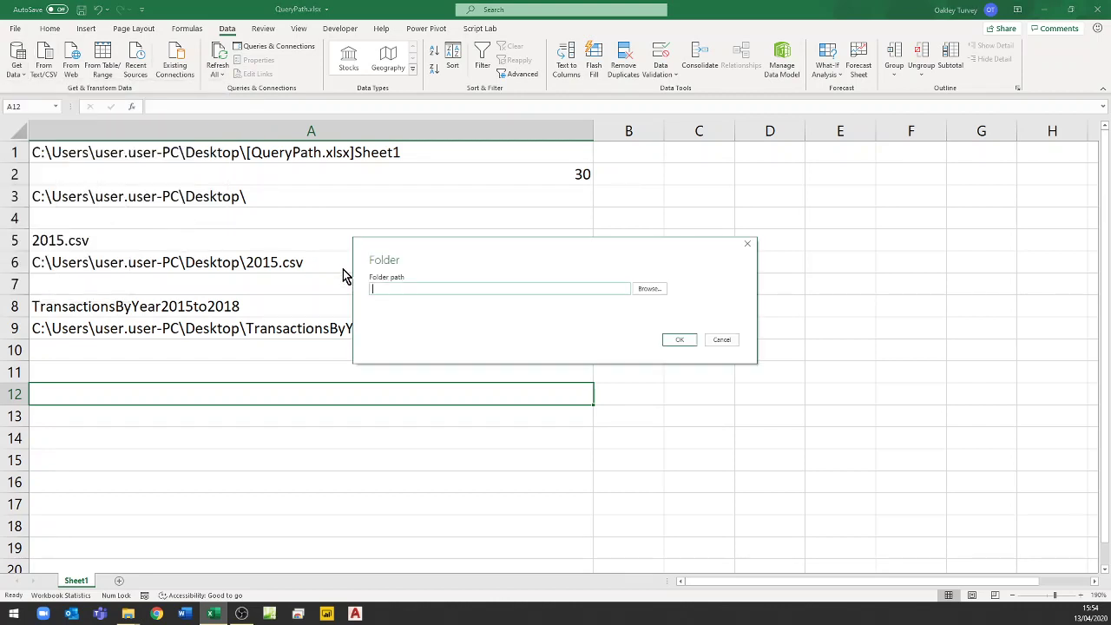
pyautogui.click(652, 289)
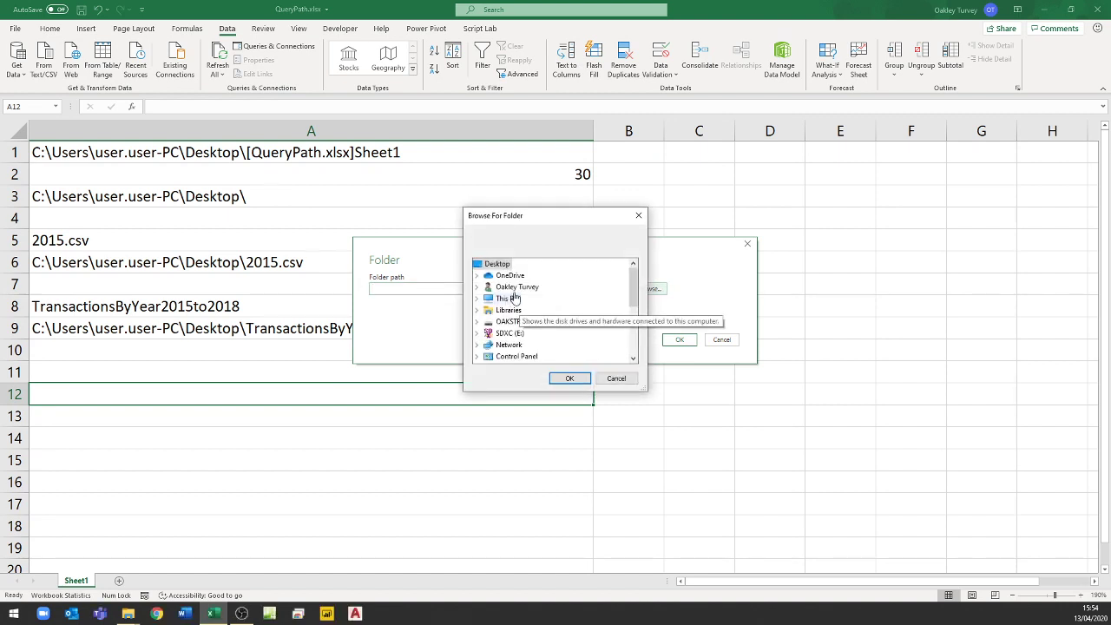
pyautogui.scroll(-5, 571, 324)
pyautogui.click(523, 345)
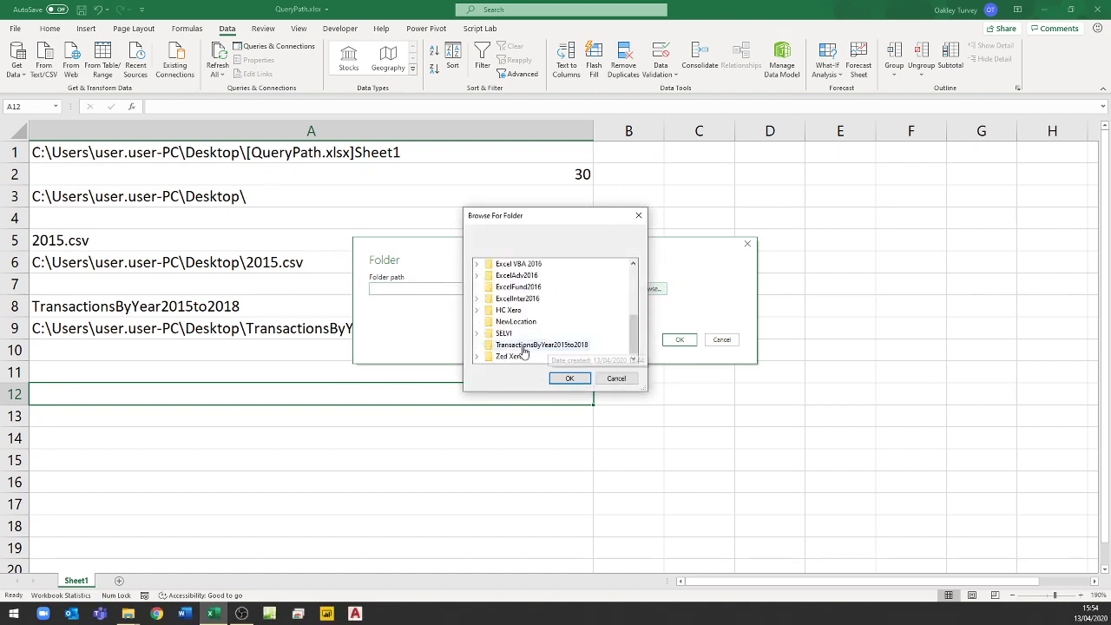
pyautogui.click(570, 379)
pyautogui.click(677, 340)
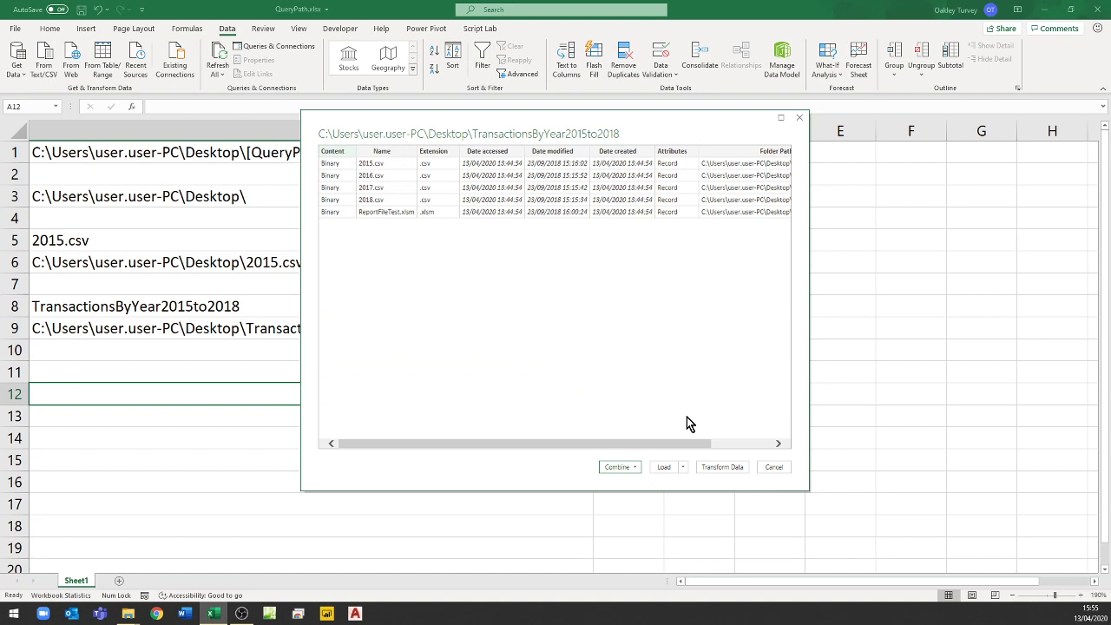
pyautogui.click(720, 468)
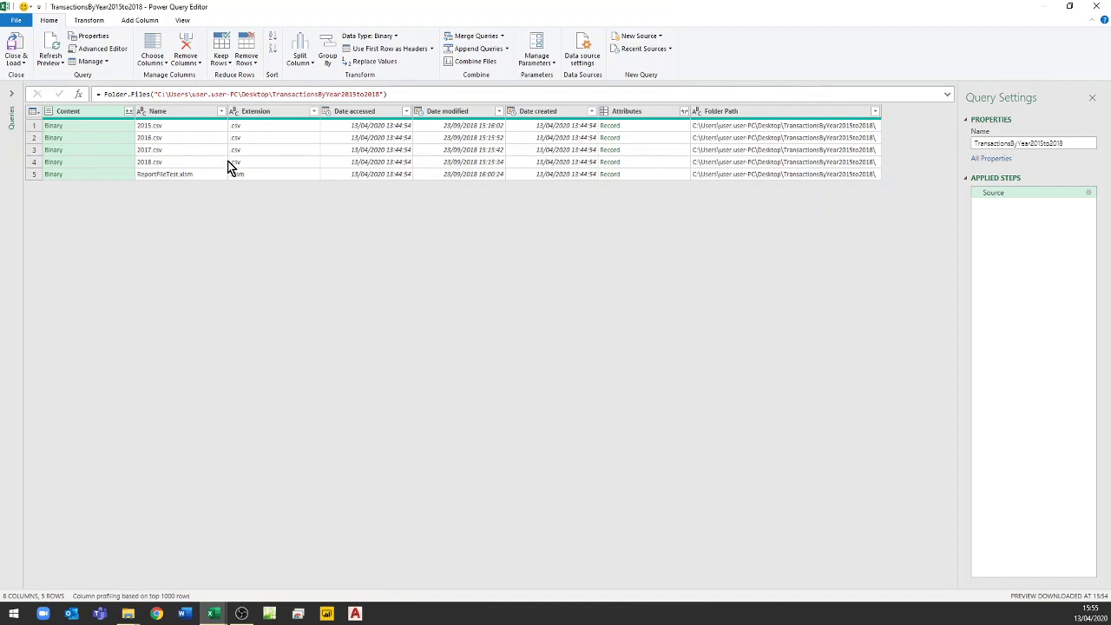
# - Convert the Extension column of the folder query to lowercase
pyautogui.rightClick(259, 111)
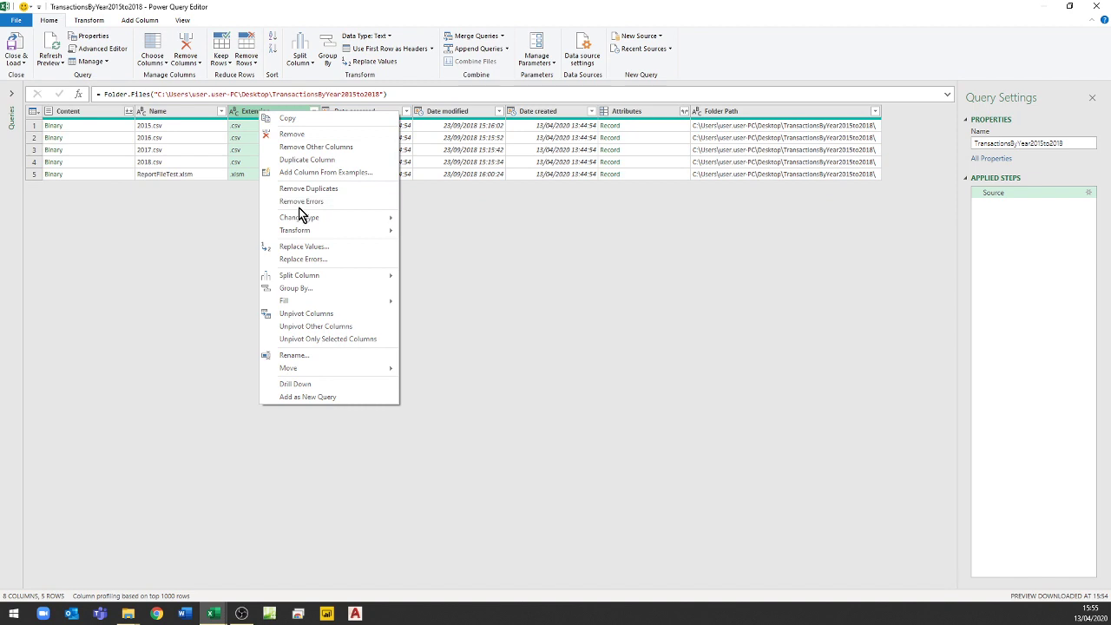
pyautogui.moveTo(302, 233)
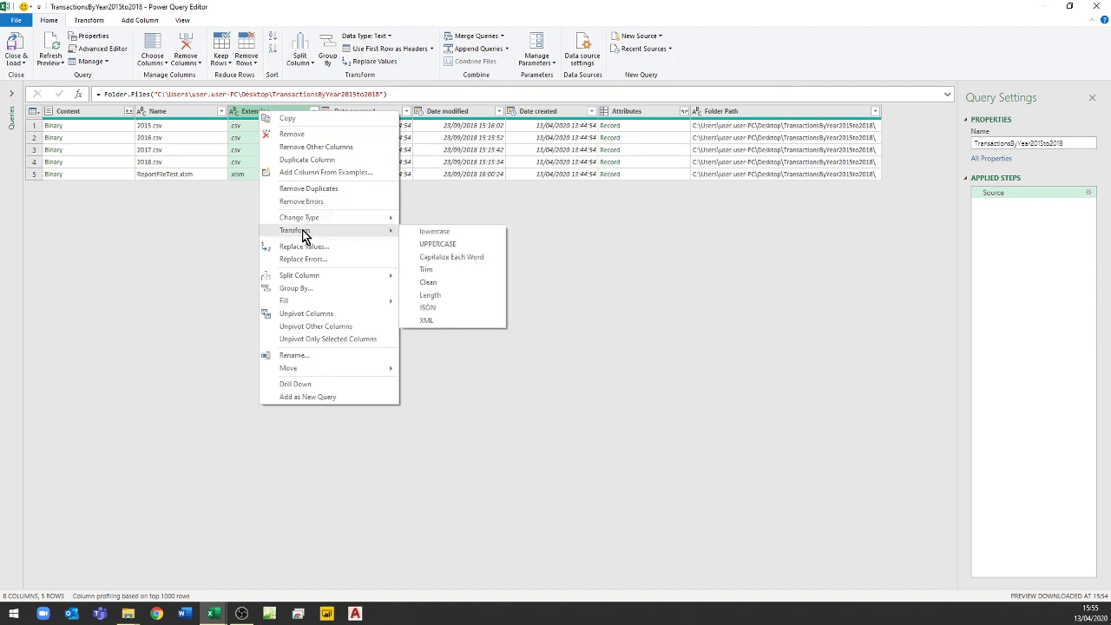
pyautogui.click(436, 238)
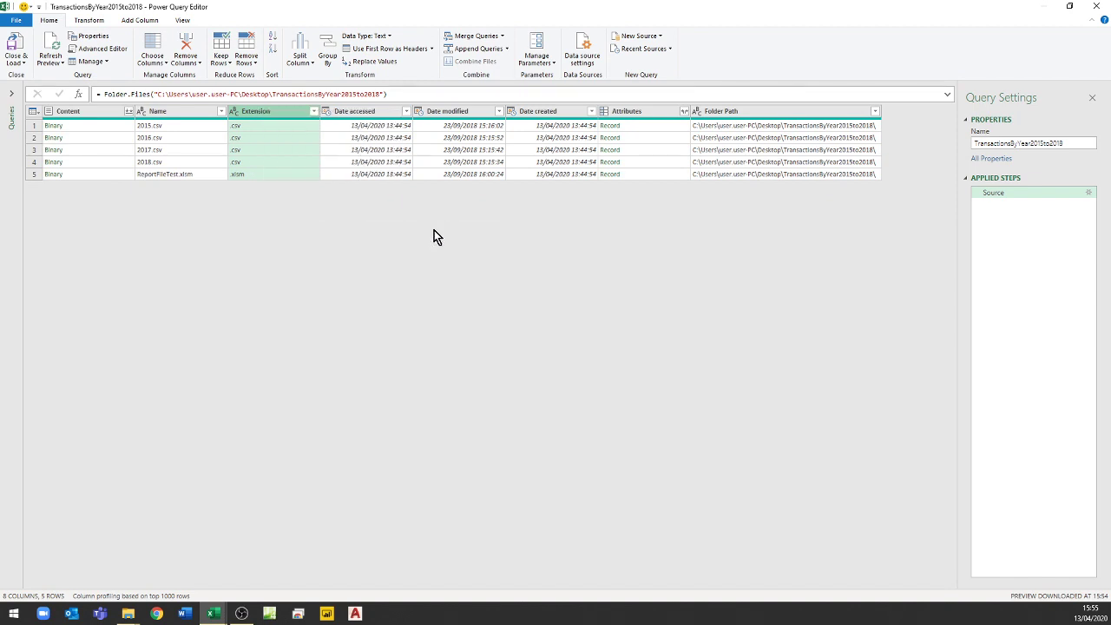
# - Filter the Extension column to keep only rows that equal .csv
pyautogui.click(314, 111)
pyautogui.moveTo(311, 199)
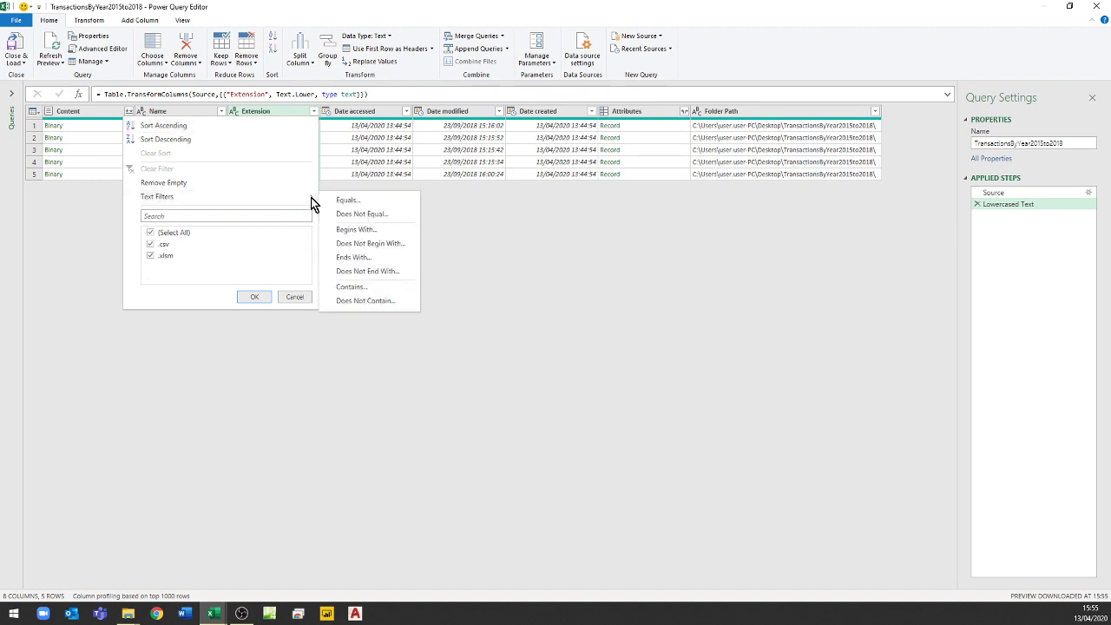
pyautogui.click(457, 314)
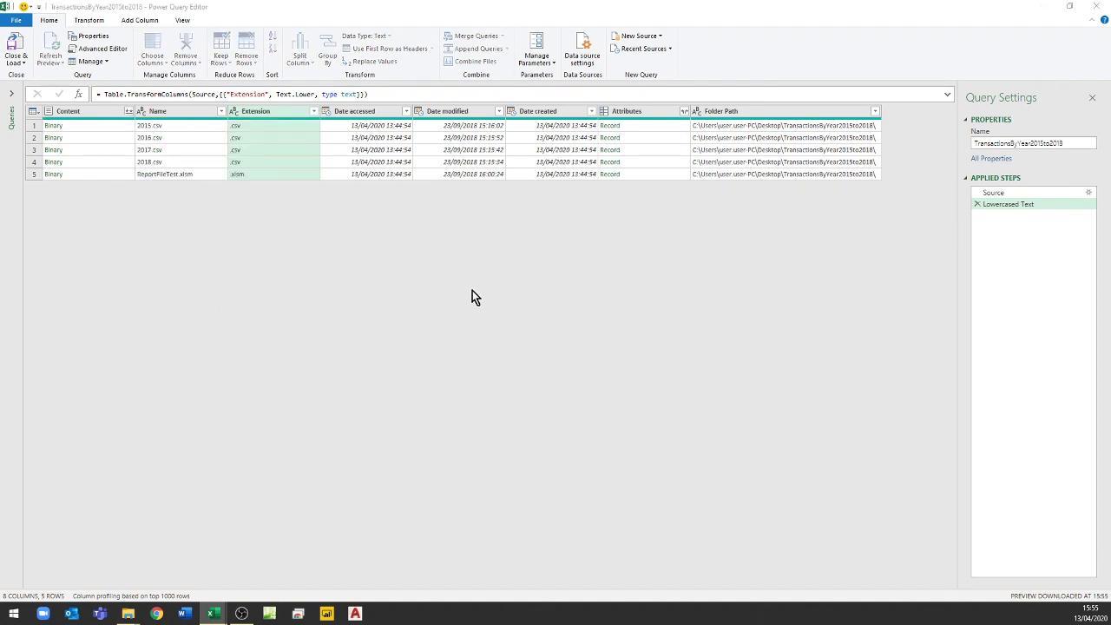
pyautogui.click(562, 302)
pyautogui.click(483, 316)
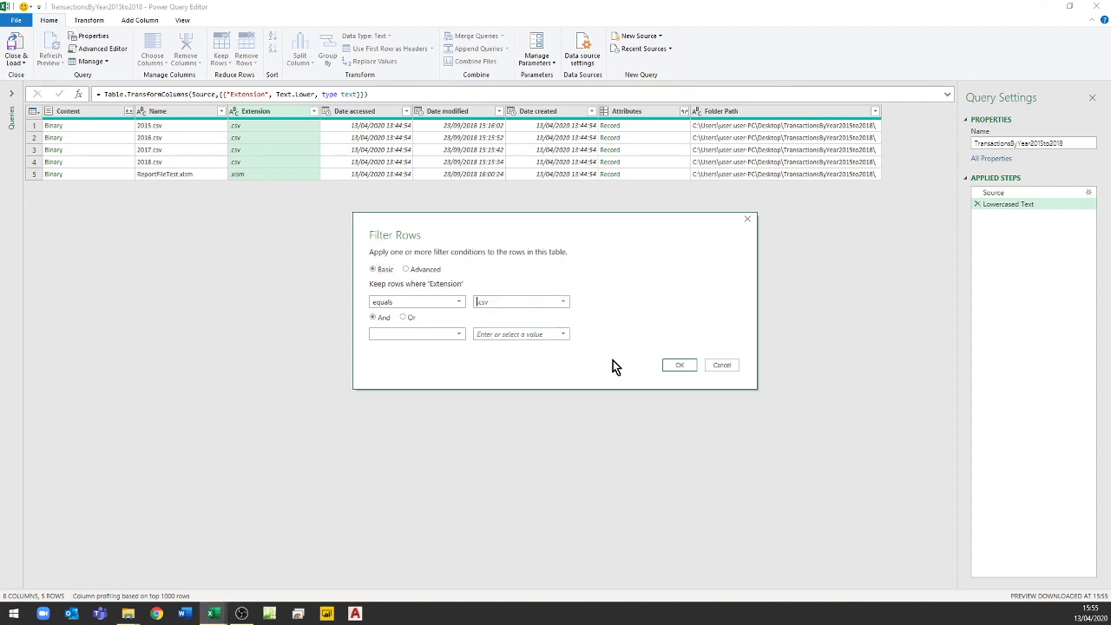
pyautogui.click(679, 366)
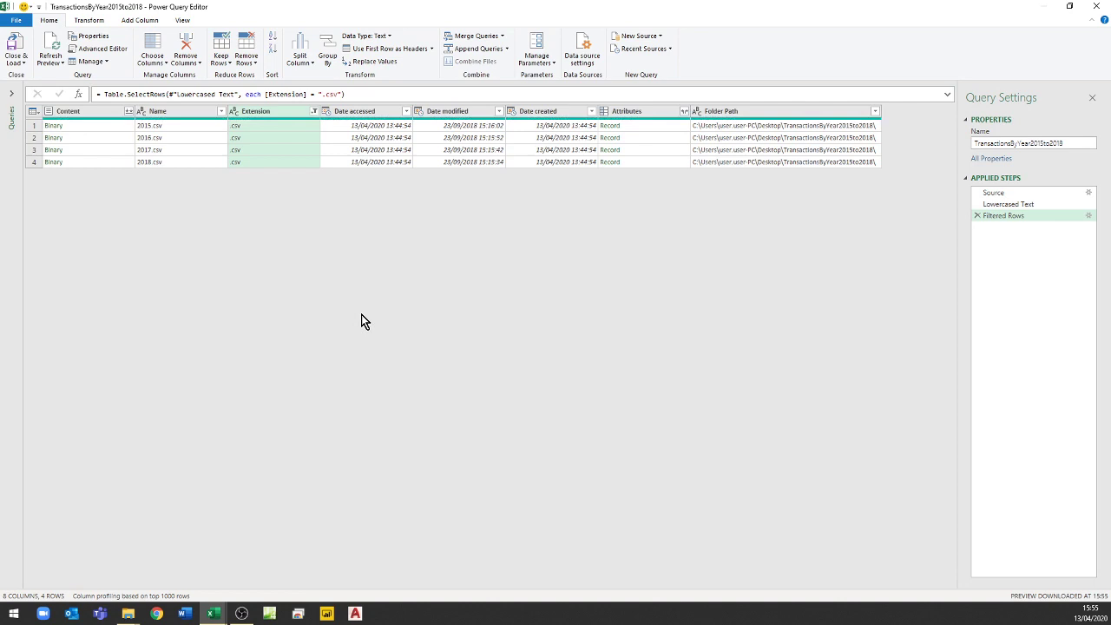
# - Remove all columns except Content and combine the CSV files using the first file as the sample and comma as the delimiter
pyautogui.rightClick(76, 112)
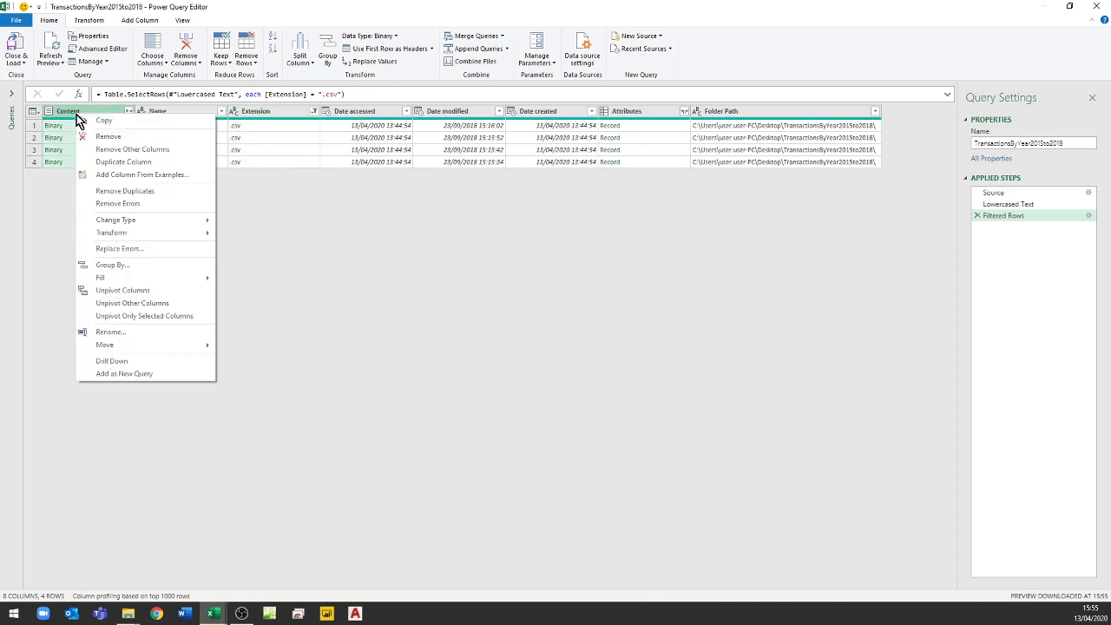
pyautogui.click(117, 149)
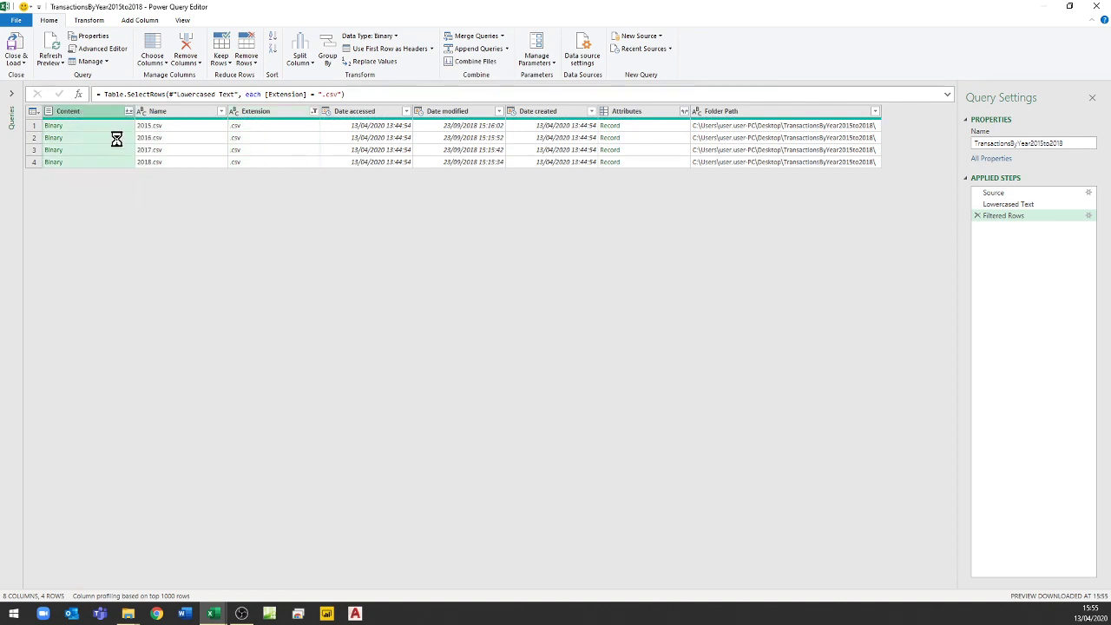
pyautogui.click(129, 113)
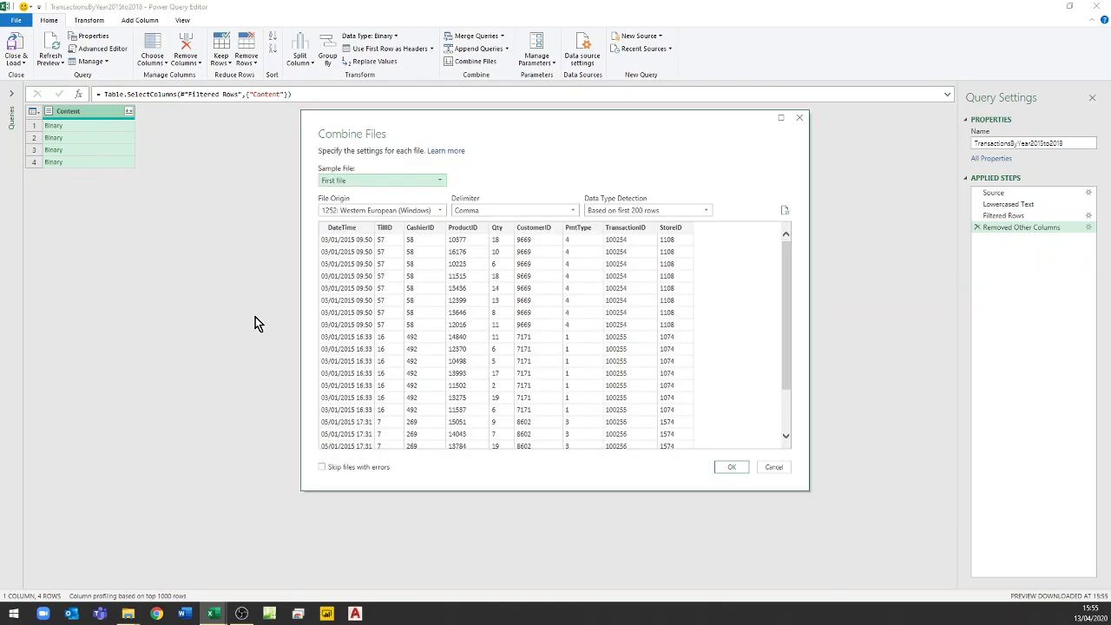
pyautogui.click(732, 467)
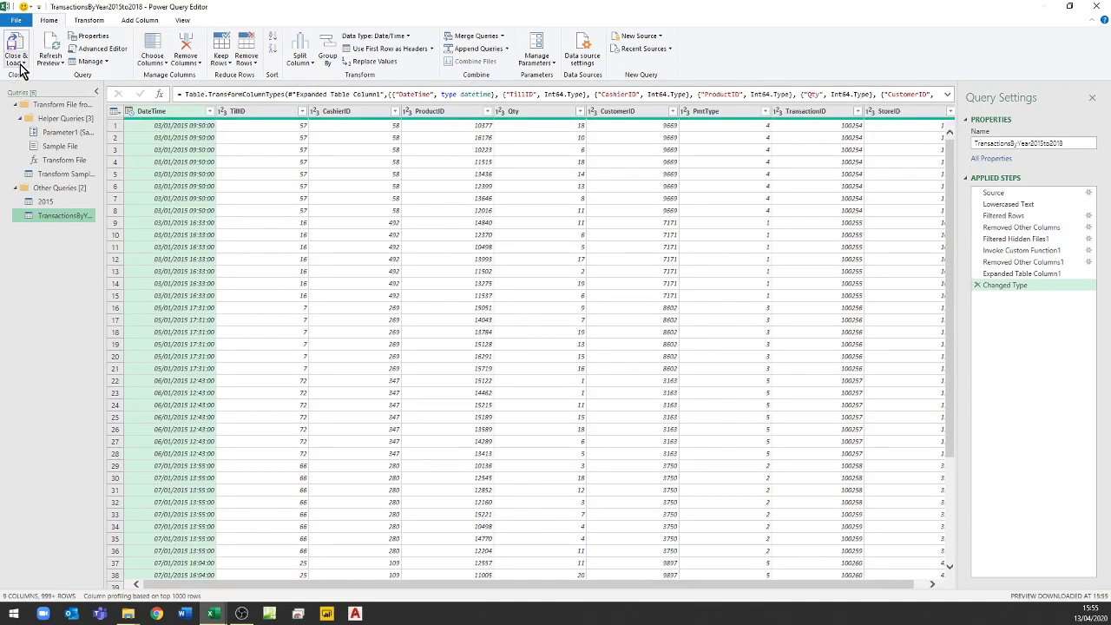
# - Close the editor and load the folder query as a connection only, adding its data to the Data Model
pyautogui.click(18, 63)
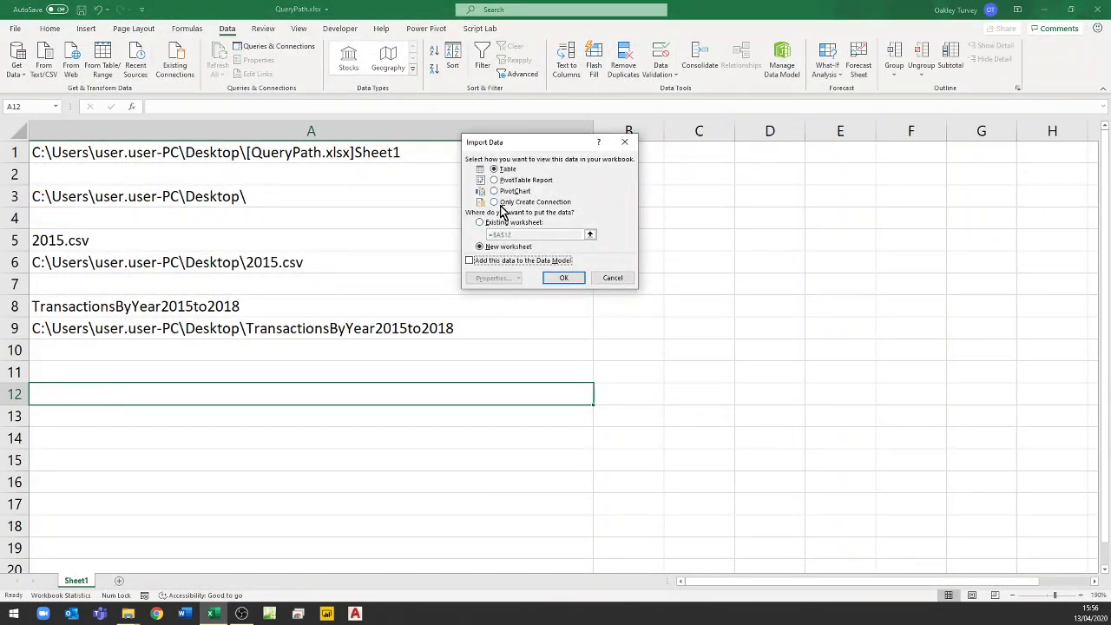
pyautogui.click(494, 202)
pyautogui.click(470, 261)
pyautogui.click(564, 279)
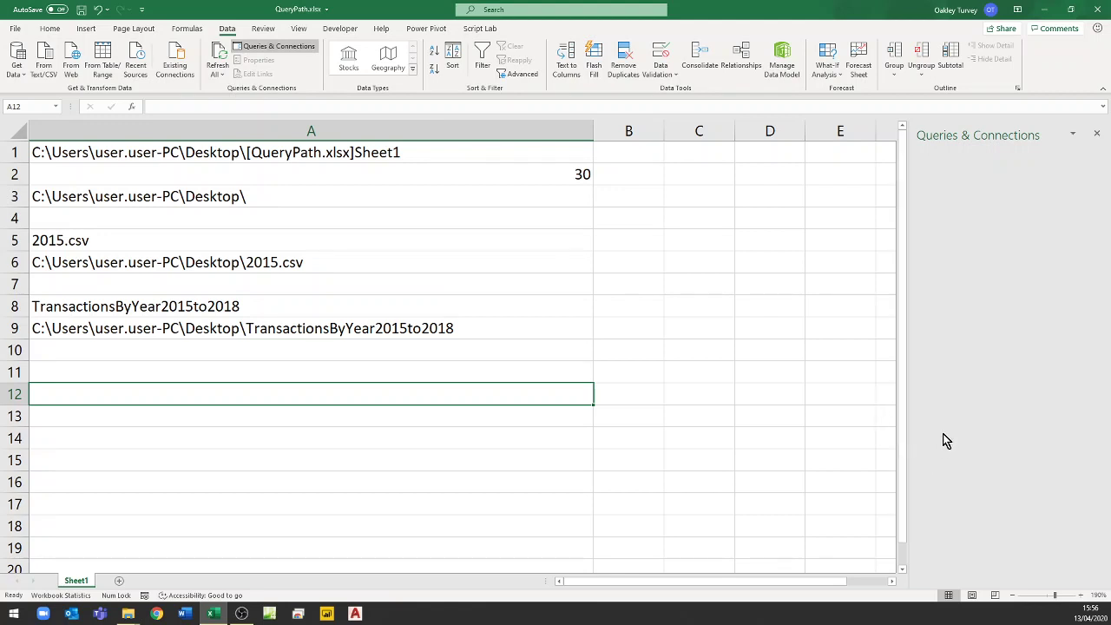
pyautogui.click(496, 352)
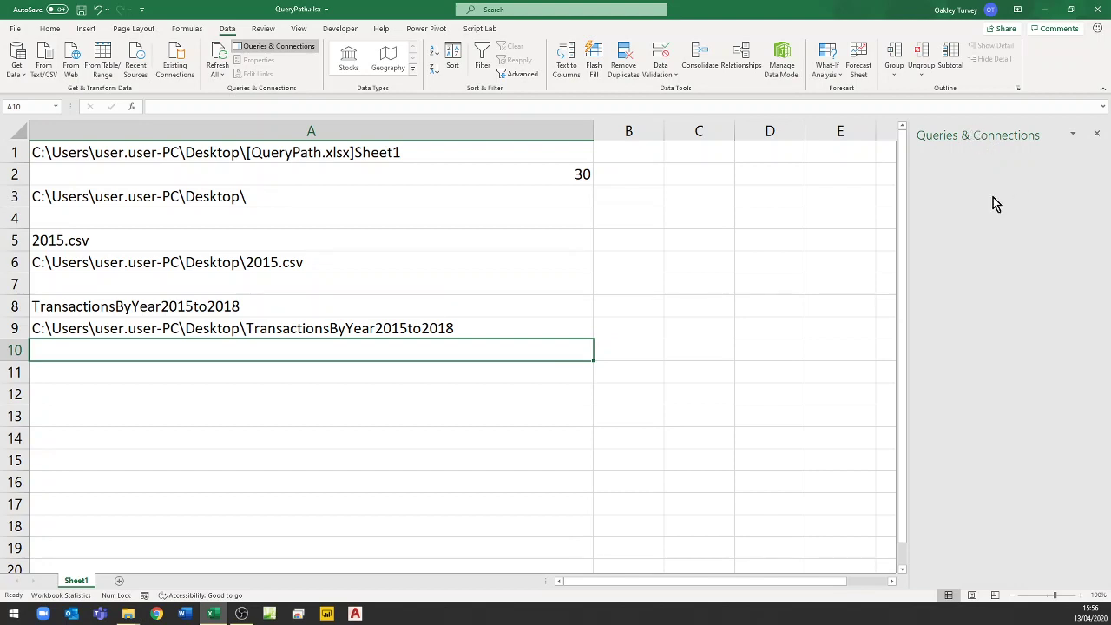
# - Redisplay the workbook's query list and open the code of the TransactionsByYear2015to2018 query in the Advanced Editor
pyautogui.click(265, 48)
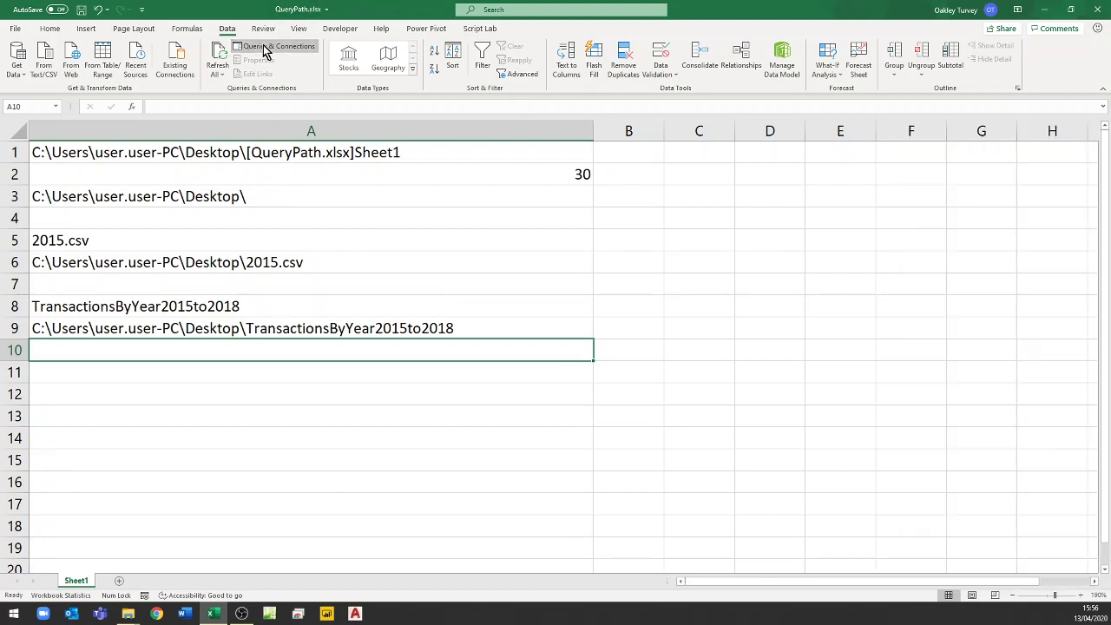
pyautogui.click(266, 48)
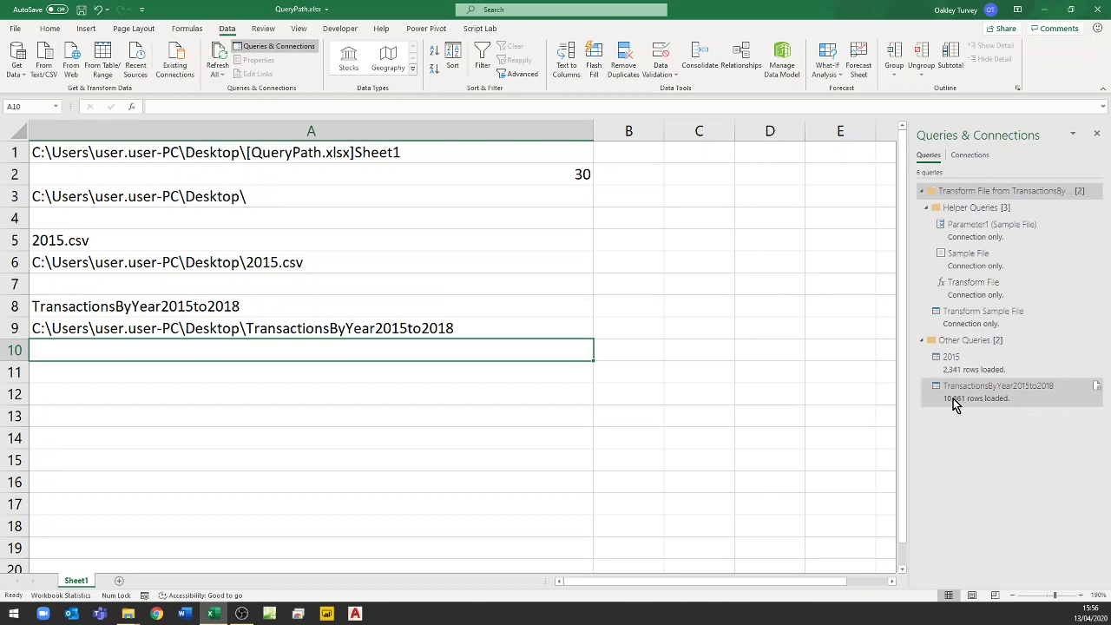
pyautogui.moveTo(956, 402)
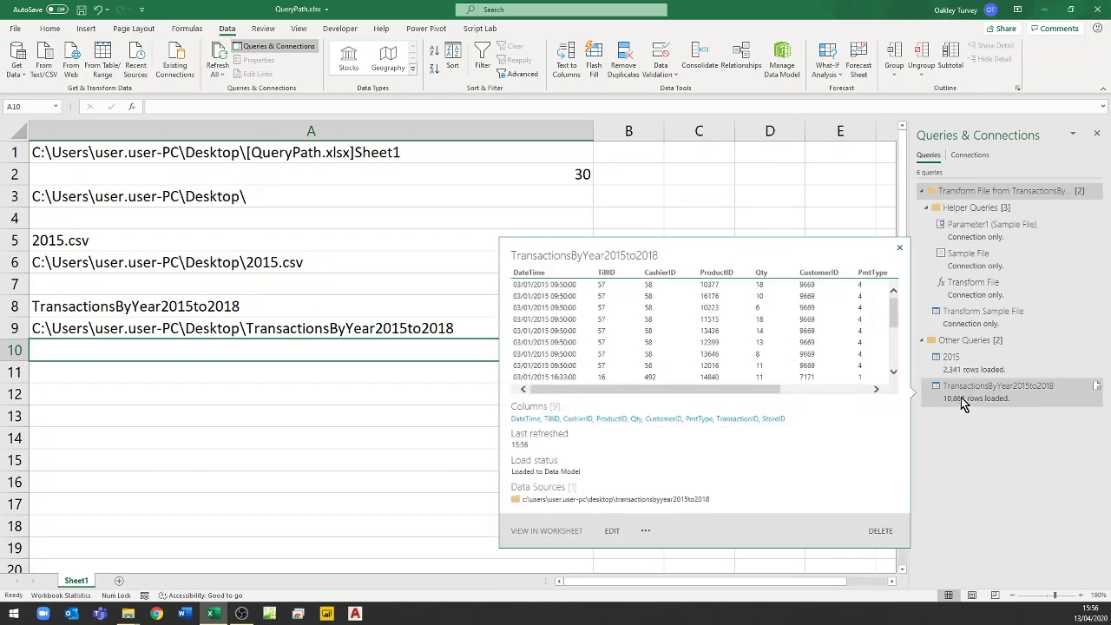
pyautogui.doubleClick(970, 395)
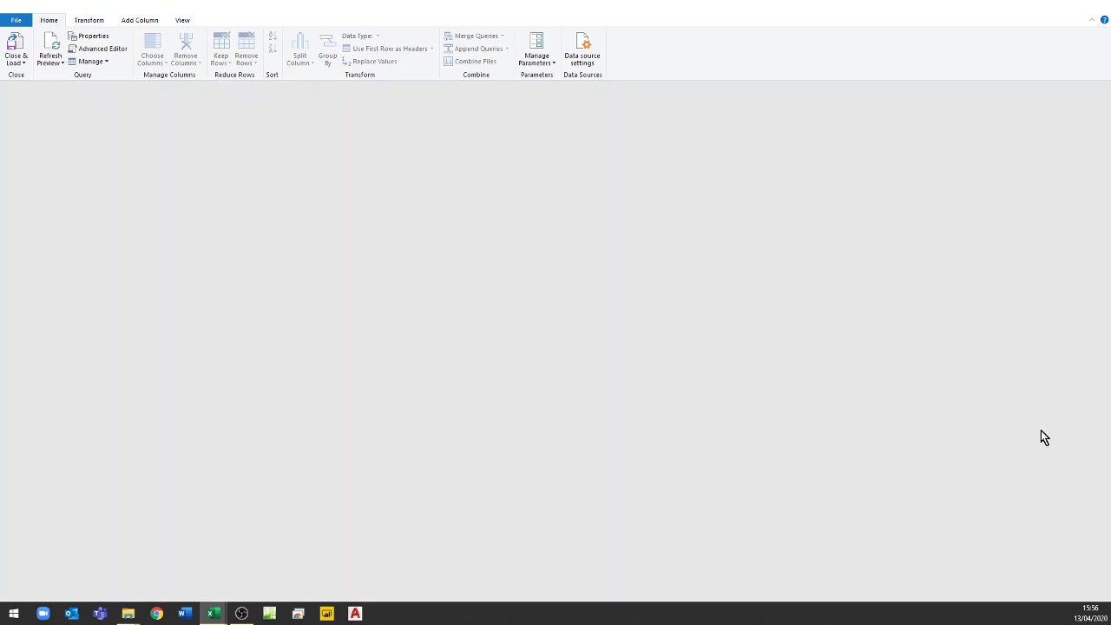
pyautogui.click(181, 21)
pyautogui.click(350, 52)
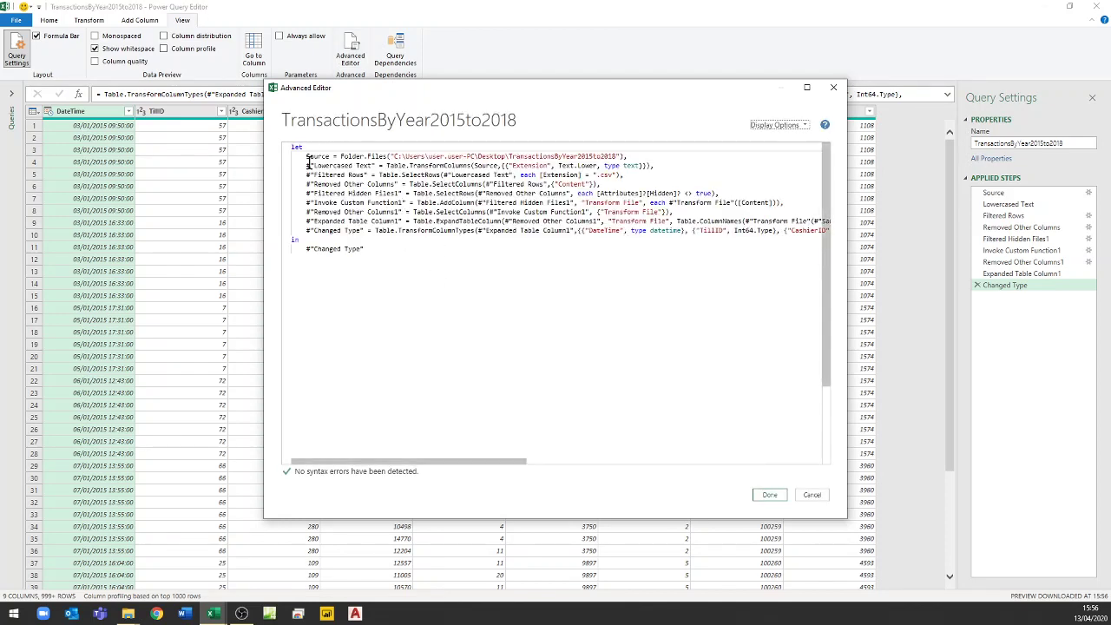
# - Add the line MyFolder=Excel.CurrentWorkbook(){[Name="MyFolder"]}[Content]{0}[Column1], above the Source line of the query code
pyautogui.press('Return')
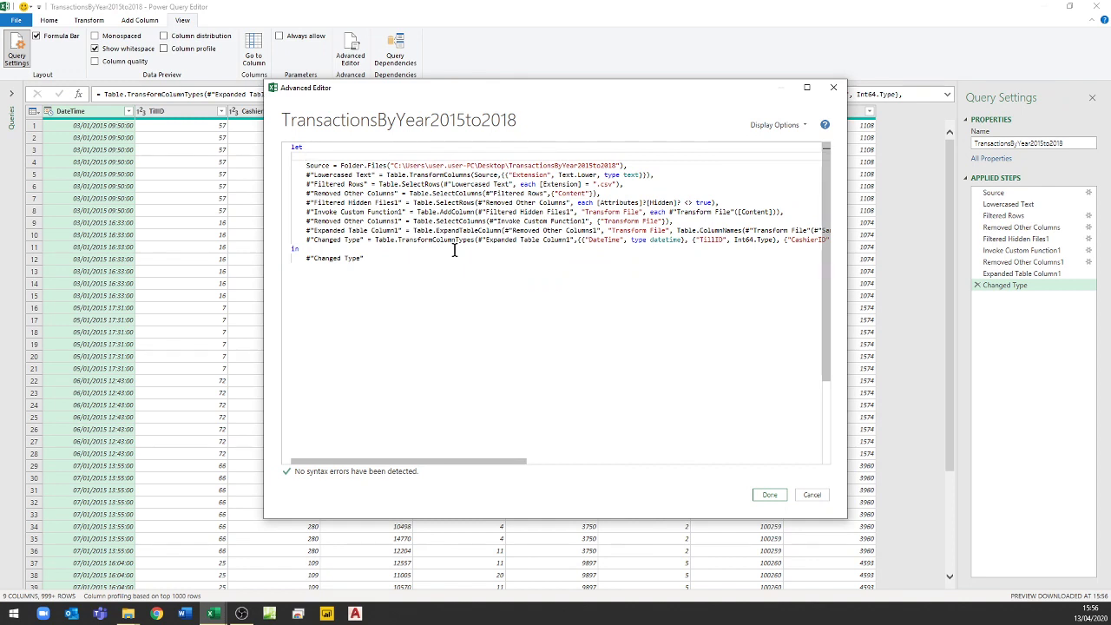
pyautogui.write('My')
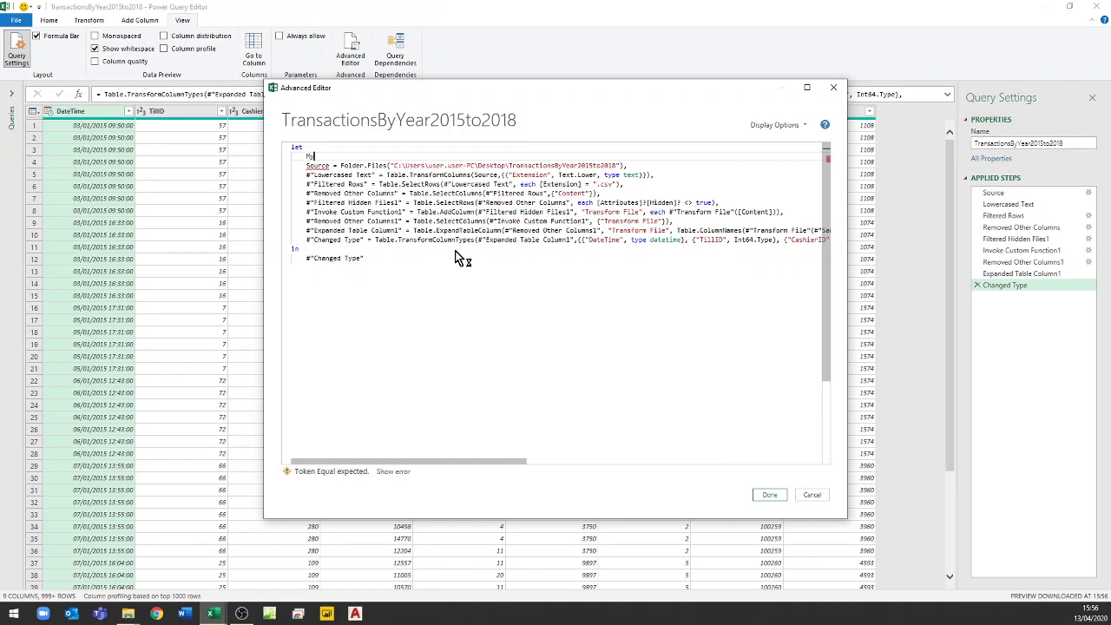
pyautogui.write('Folder=Excel')
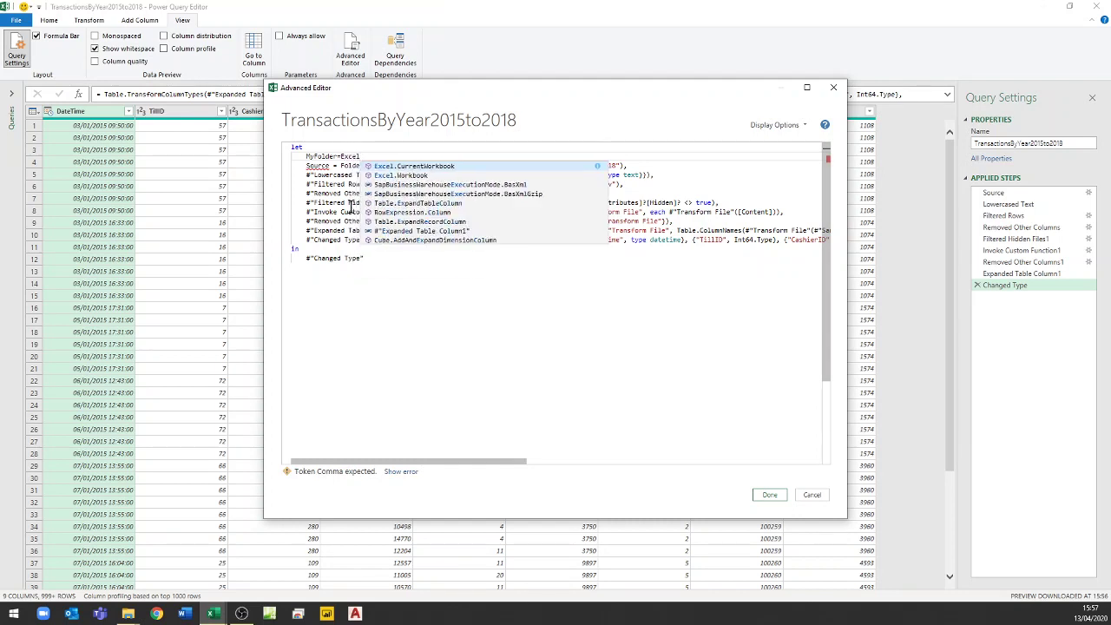
pyautogui.write('.')
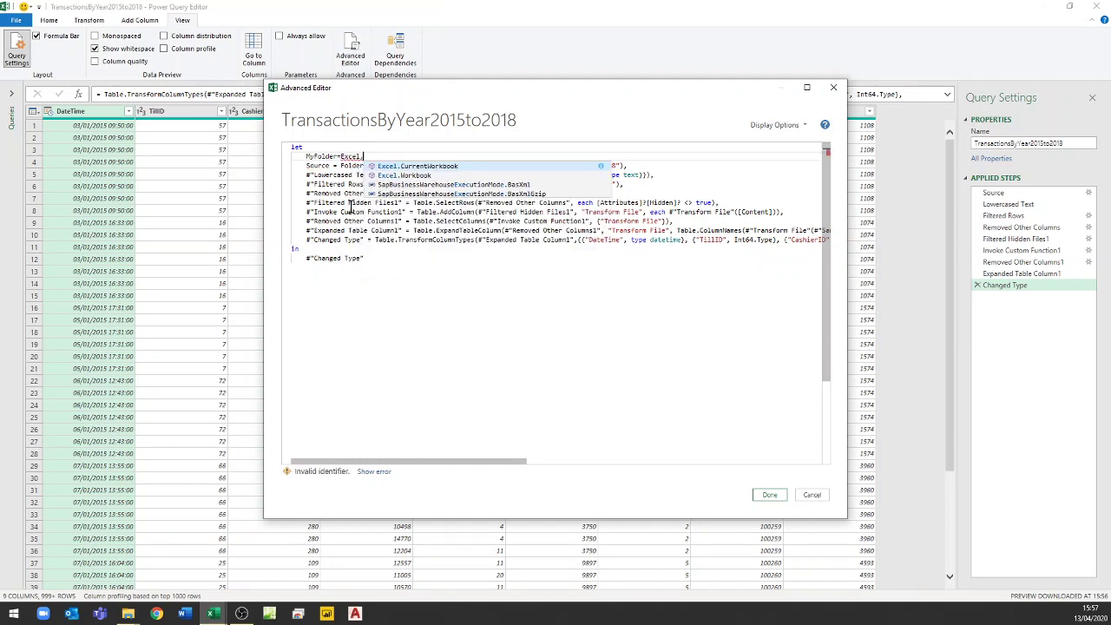
pyautogui.press('Tab')
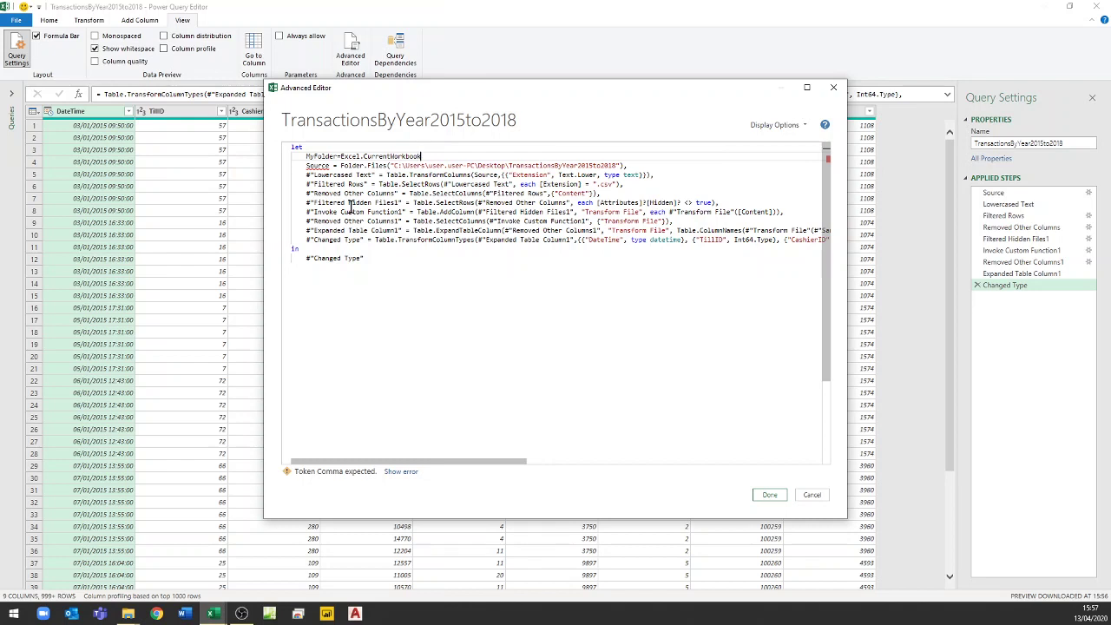
pyautogui.write('(){')
pyautogui.write('[')
pyautogui.write('Name')
pyautogui.write('=""')
pyautogui.write('MyFolder')
pyautogui.write('[Content')
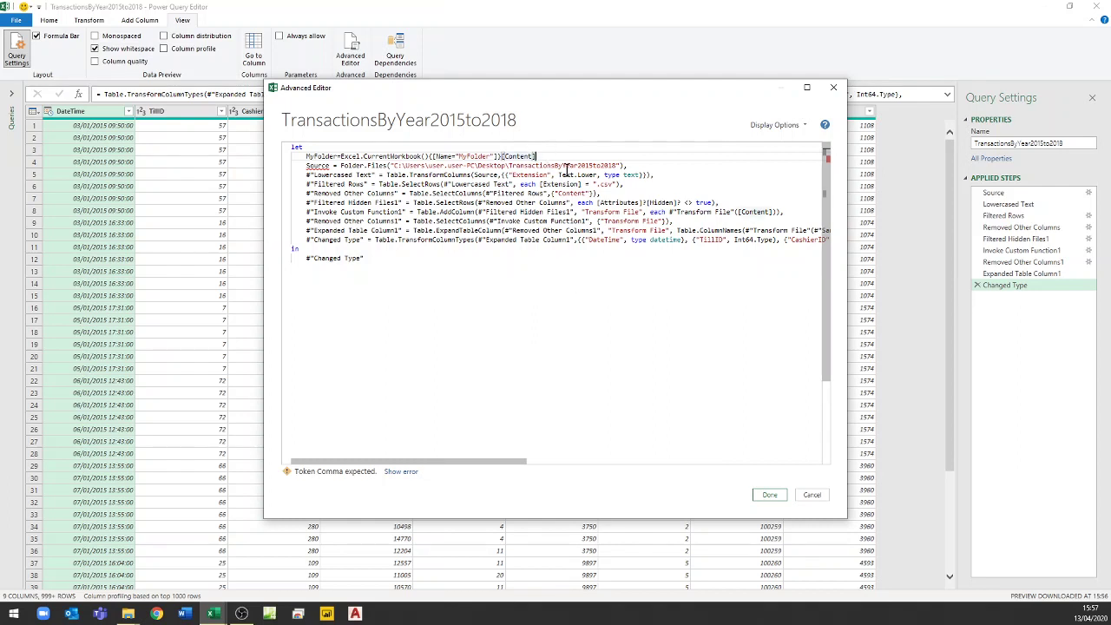
pyautogui.write('{0}[C')
pyautogui.write('olumn1],')
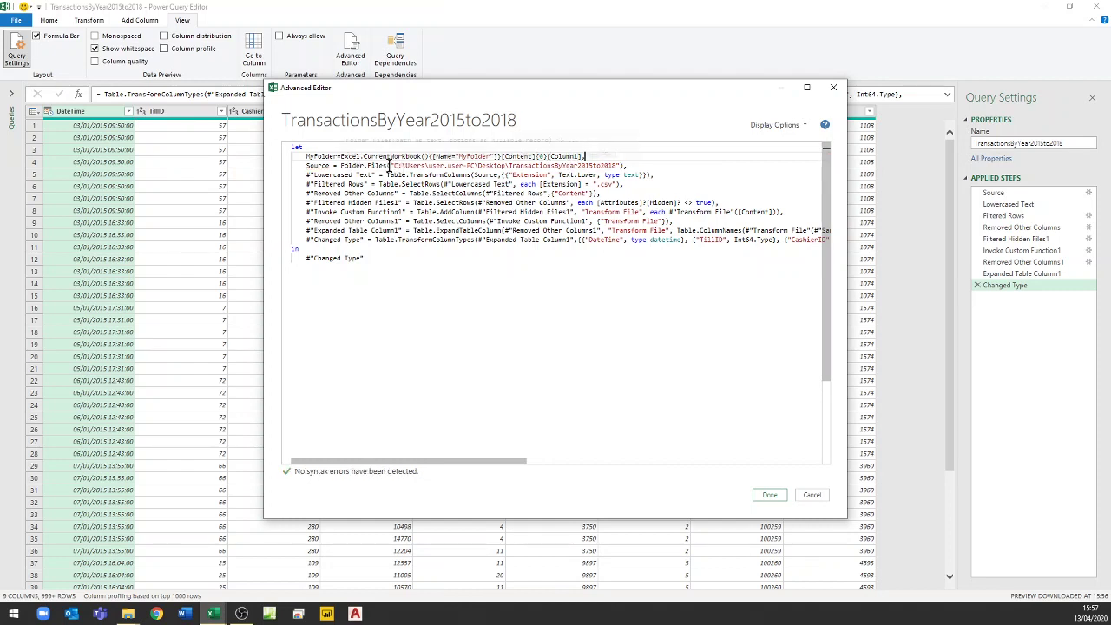
# - Replace the hard-coded folder path inside Folder.Files with MyFolder and apply the code changes
pyautogui.moveTo(390, 165); pyautogui.dragTo(619, 165)
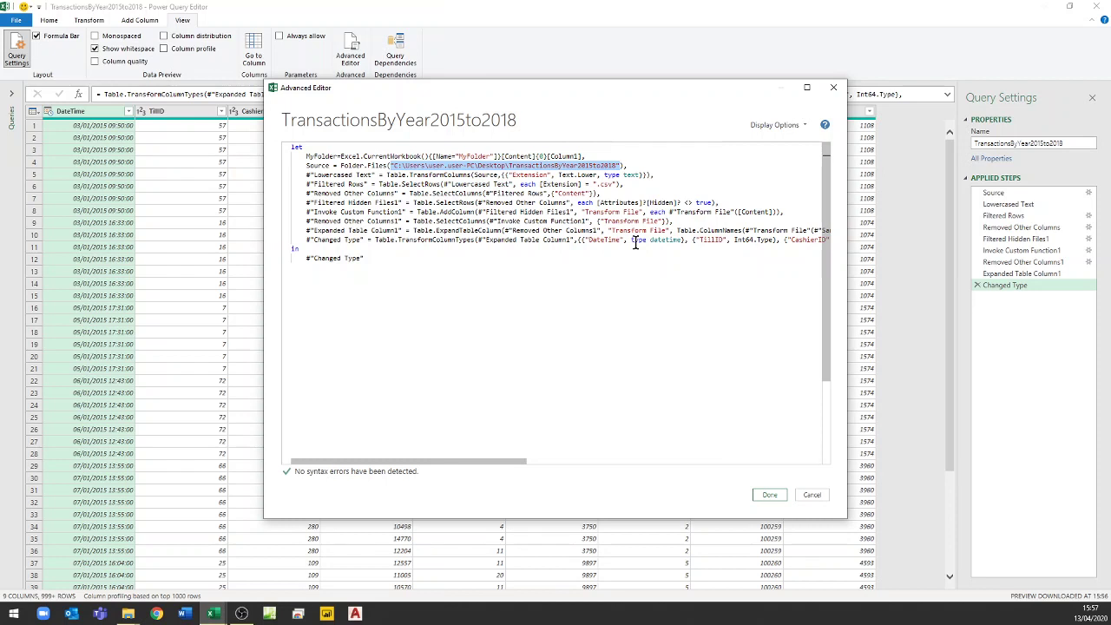
pyautogui.write('MyFolde')
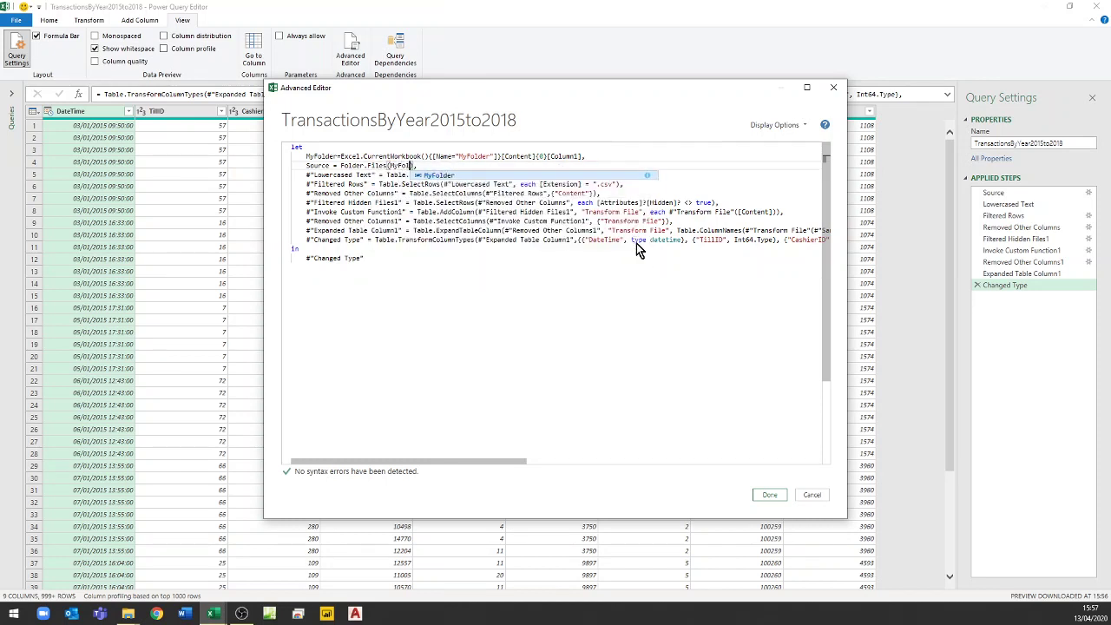
pyautogui.write('r')
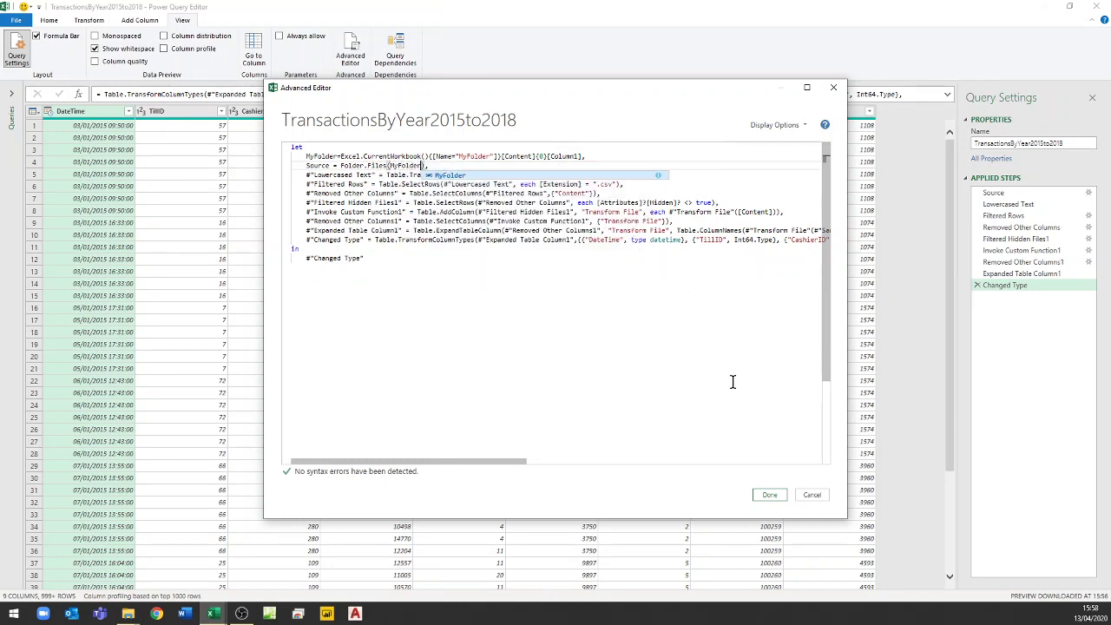
pyautogui.click(769, 494)
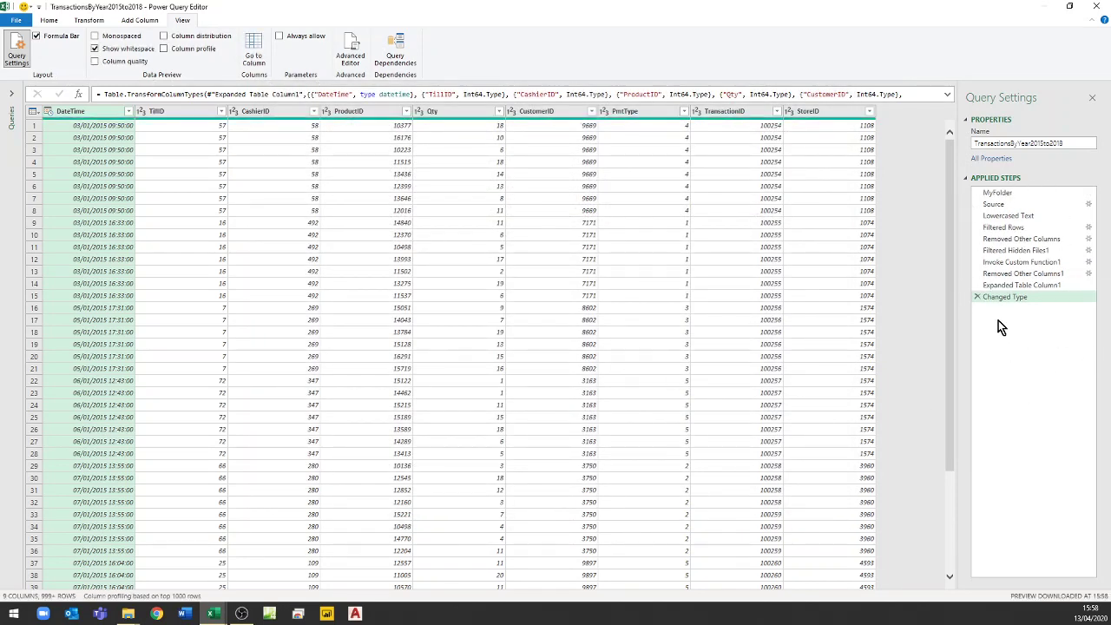
# - Close and load the edited query, and refresh TransactionsByYear2015to2018 in the workbook
pyautogui.click(16, 19)
pyautogui.click(35, 40)
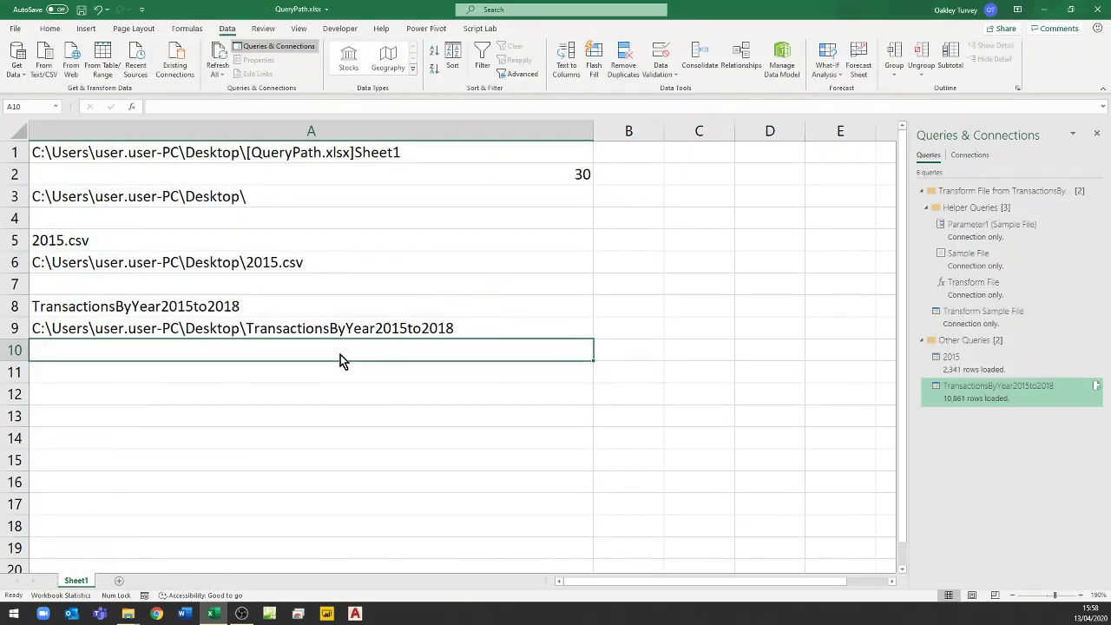
pyautogui.click(1095, 387)
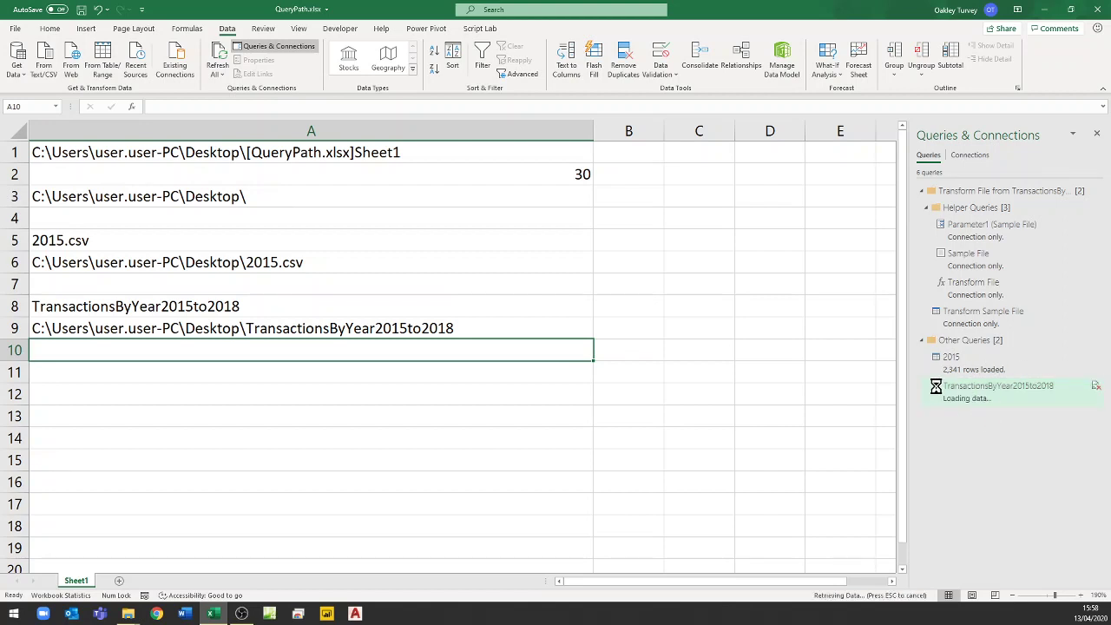
pyautogui.moveTo(1033, 416)
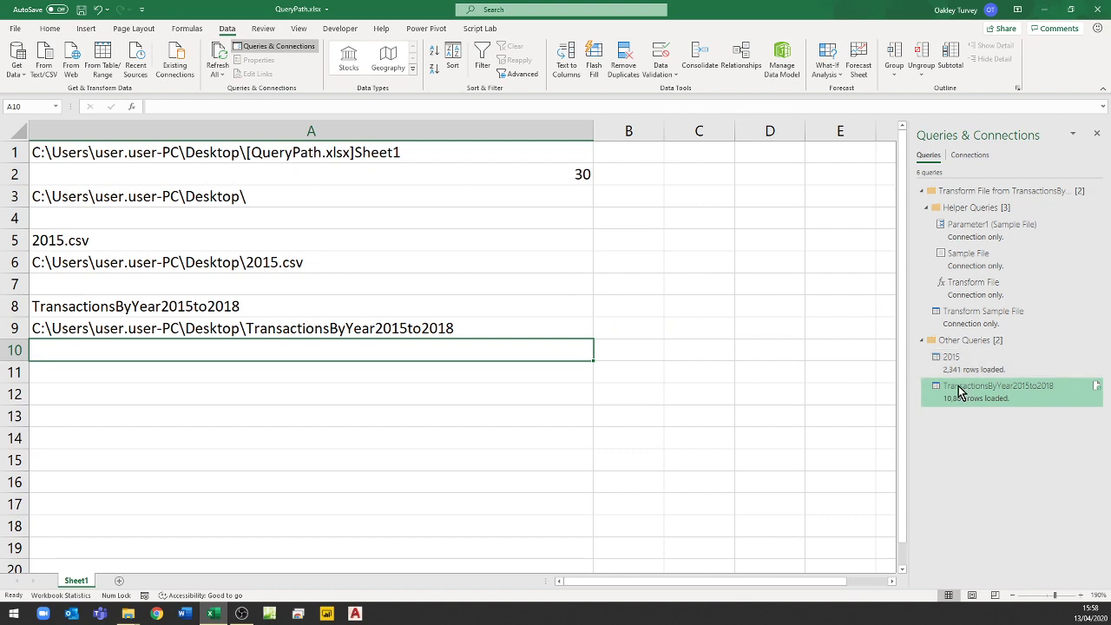
# - Save and close the QueryPath.xlsx workbook and switch to the NewLocation folder in File Explorer
pyautogui.click(80, 9)
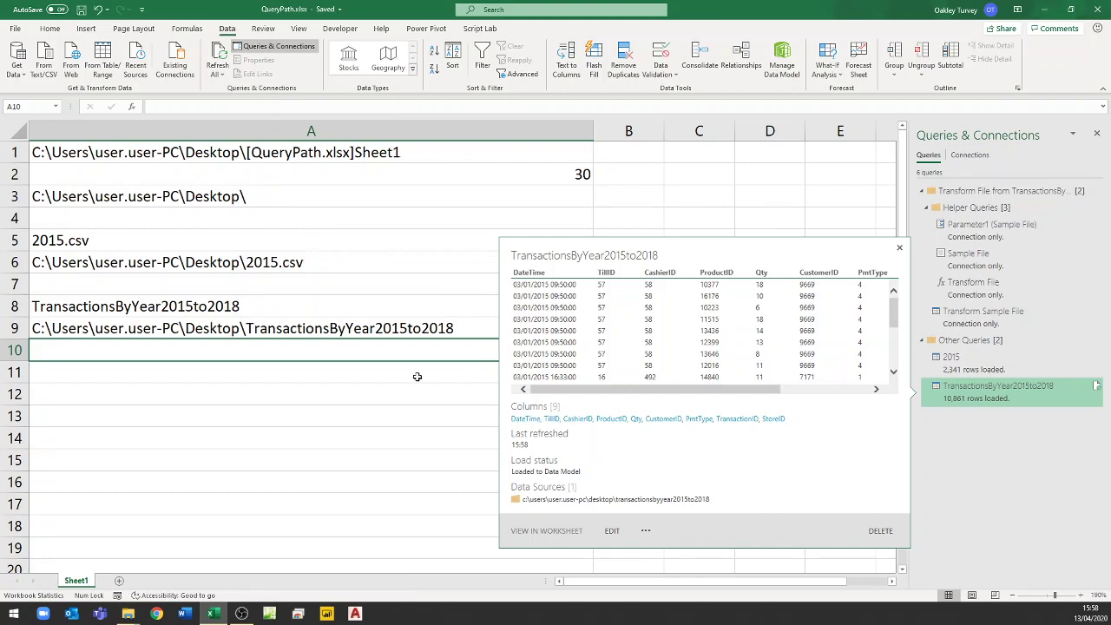
pyautogui.hotkey('ctrl', 'w')
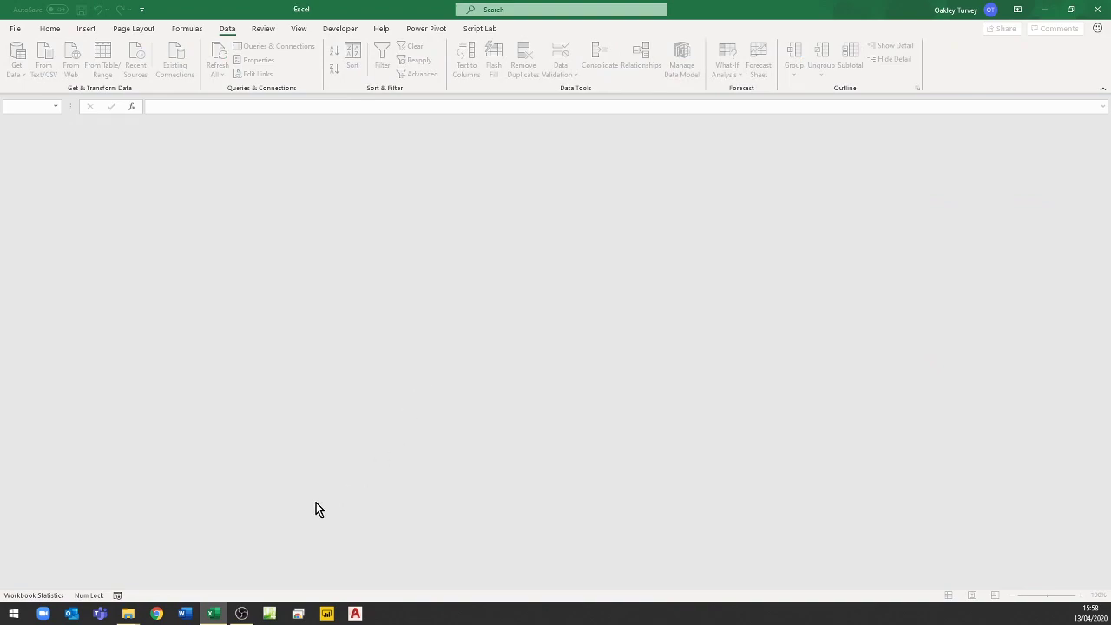
pyautogui.click(214, 616)
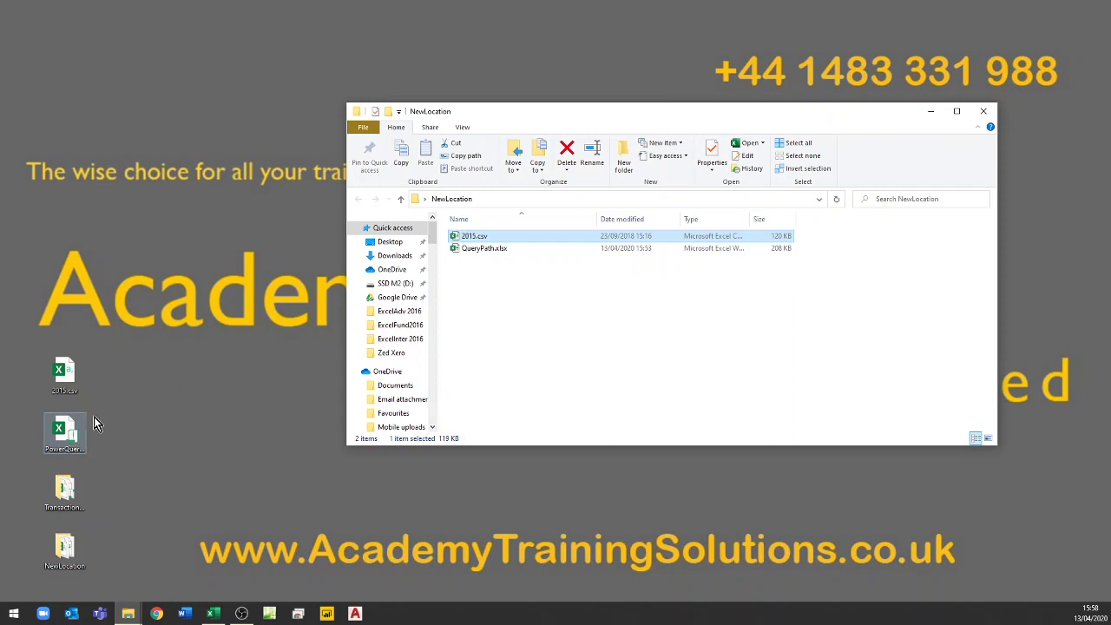
# - Delete the old QueryPath.xlsx copy from the NewLocation folder
pyautogui.click(480, 248)
pyautogui.click(566, 158)
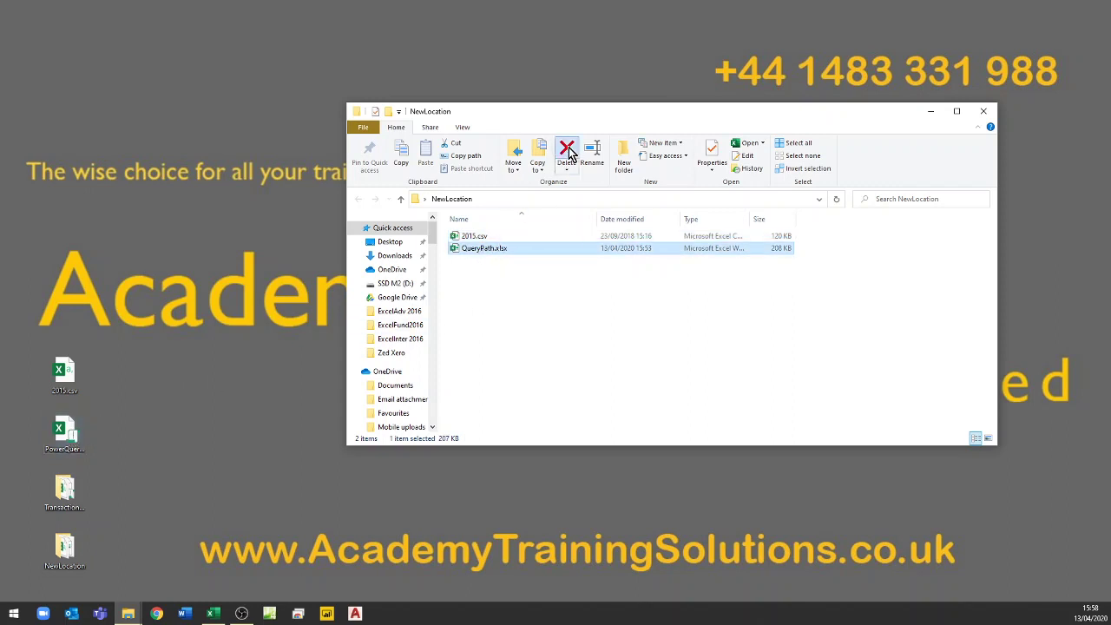
pyautogui.click(603, 354)
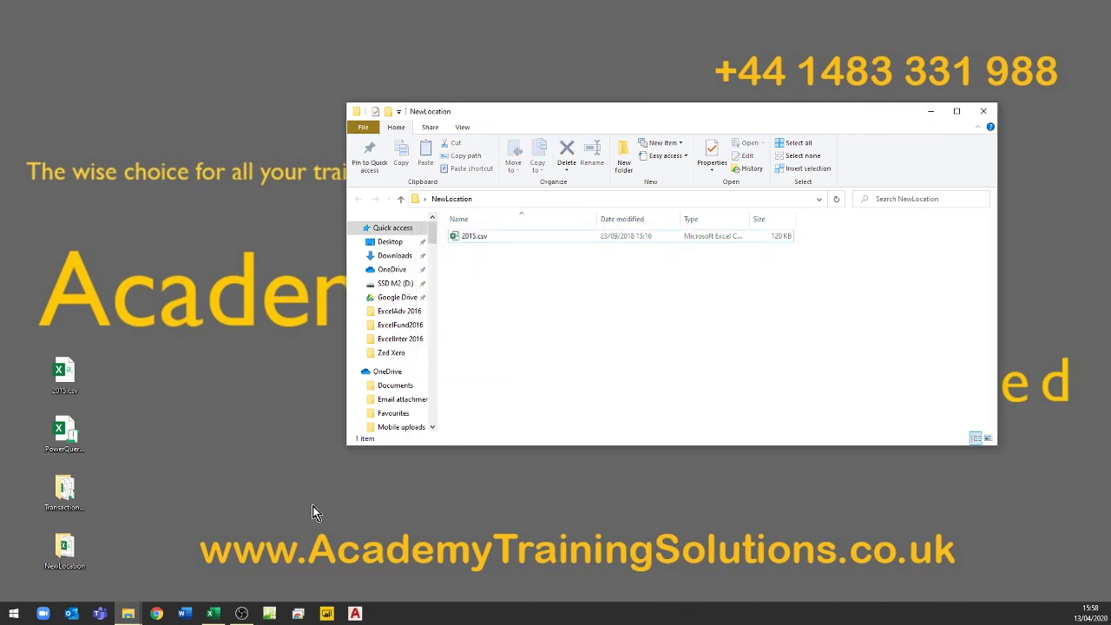
# - Copy the updated QueryPath.xlsx from the Desktop into the NewLocation folder
pyautogui.click(390, 243)
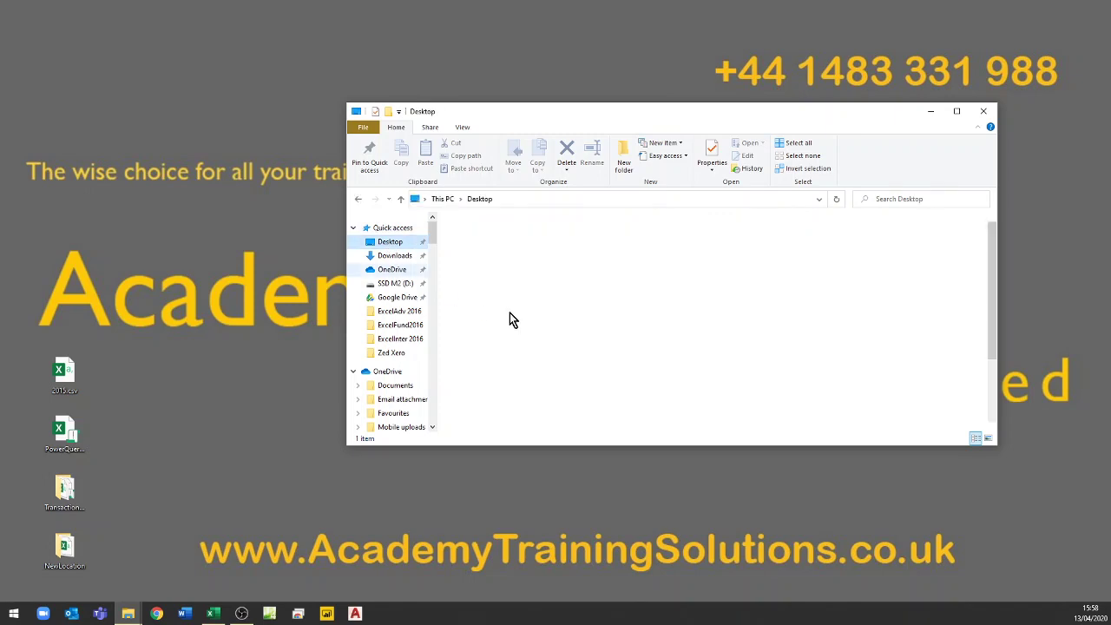
pyautogui.scroll(-3, 515, 352)
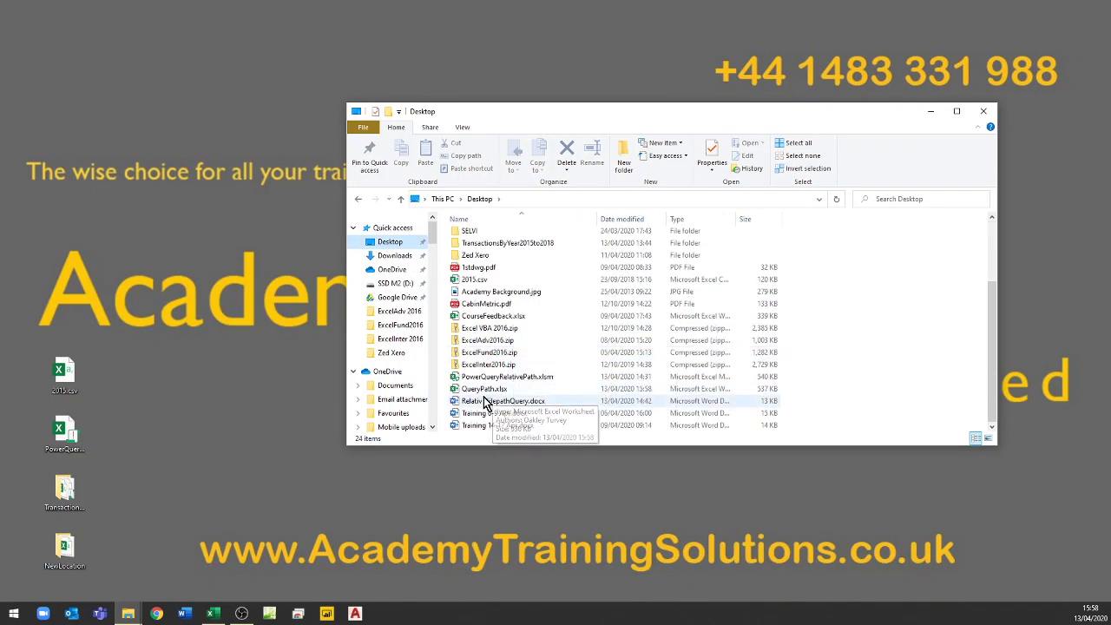
pyautogui.click(506, 392)
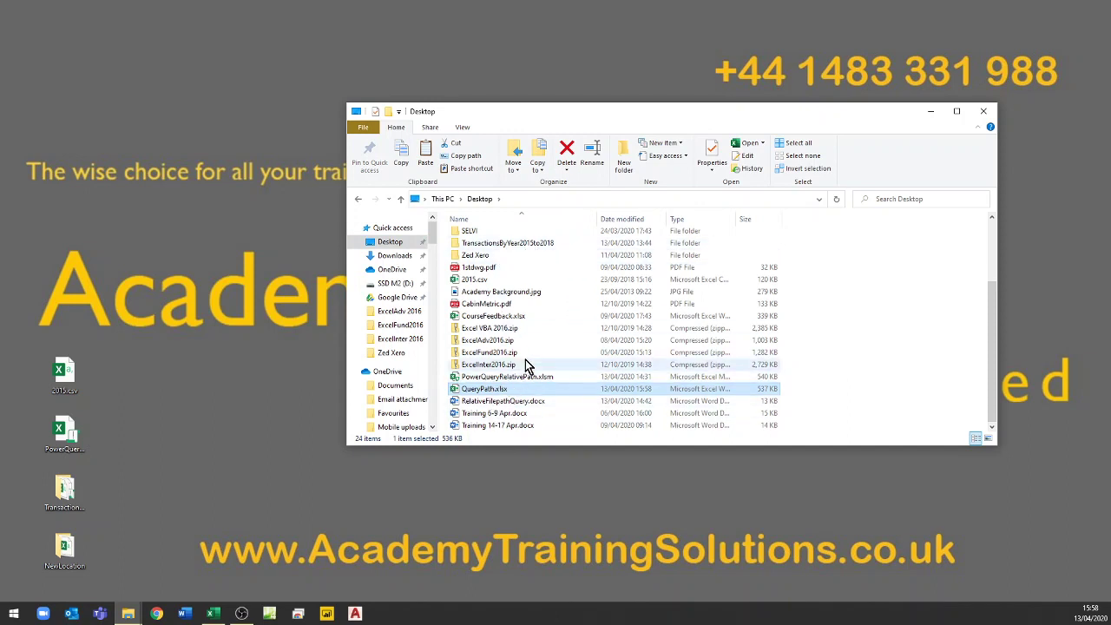
pyautogui.scroll(3, 525, 365)
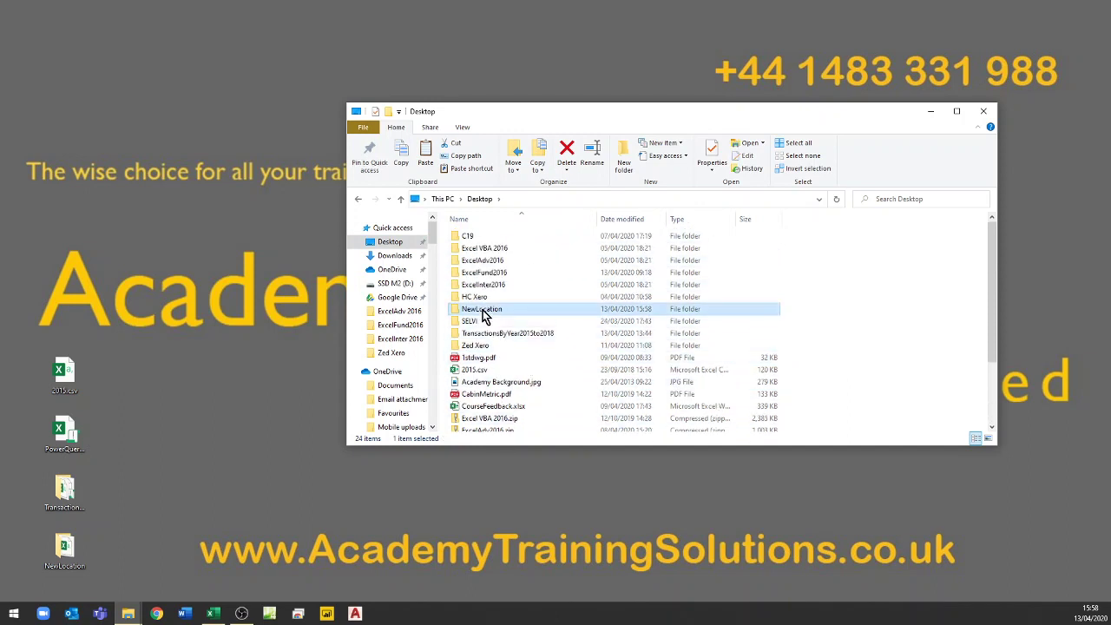
pyautogui.doubleClick(482, 310)
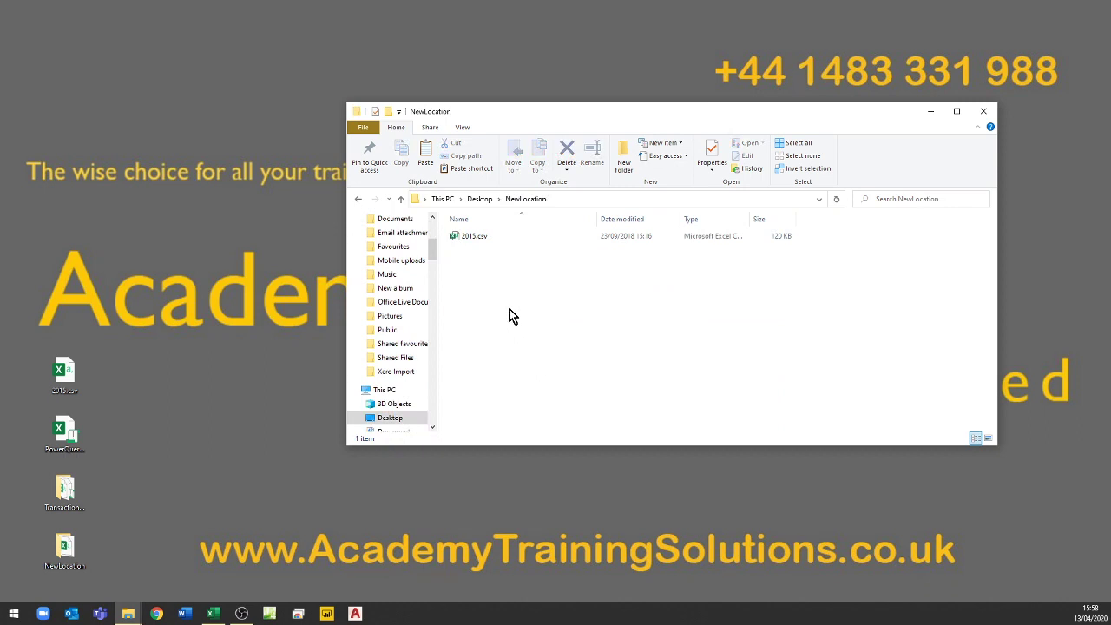
pyautogui.hotkey('ctrl', 'v')
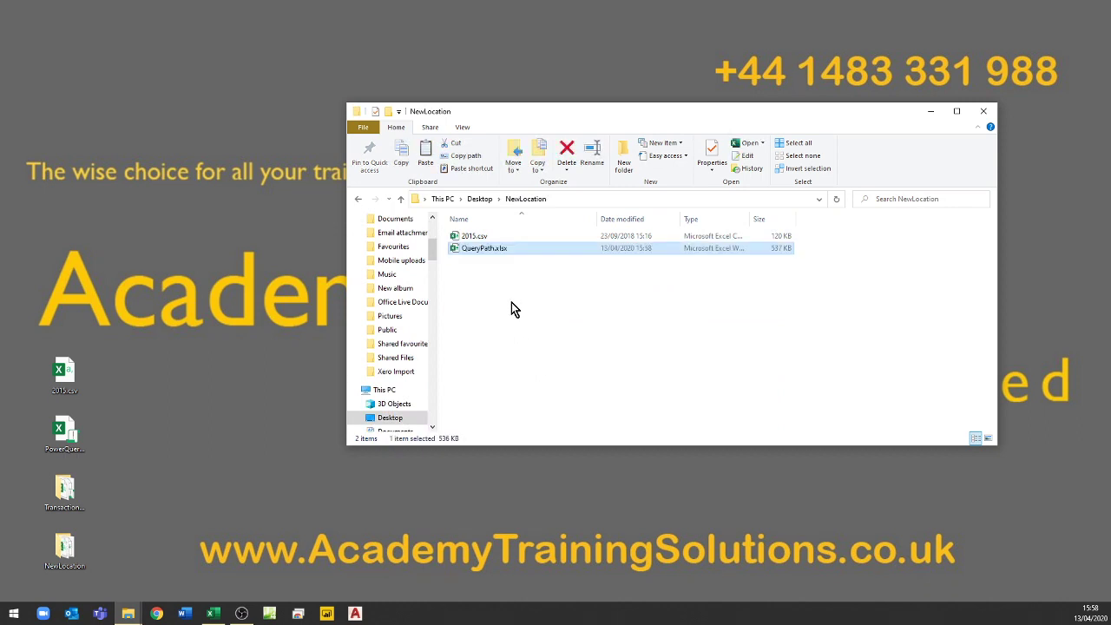
# - Open QueryPath.xlsx from NewLocation, enable its external data connections and display the workbook's queries
pyautogui.doubleClick(477, 249)
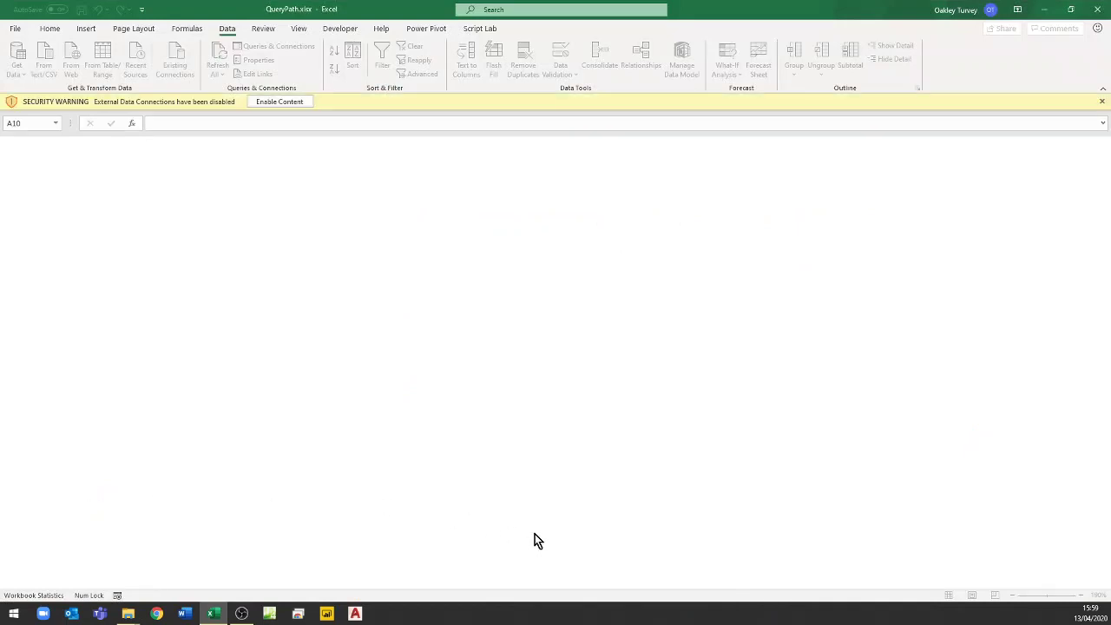
pyautogui.click(277, 102)
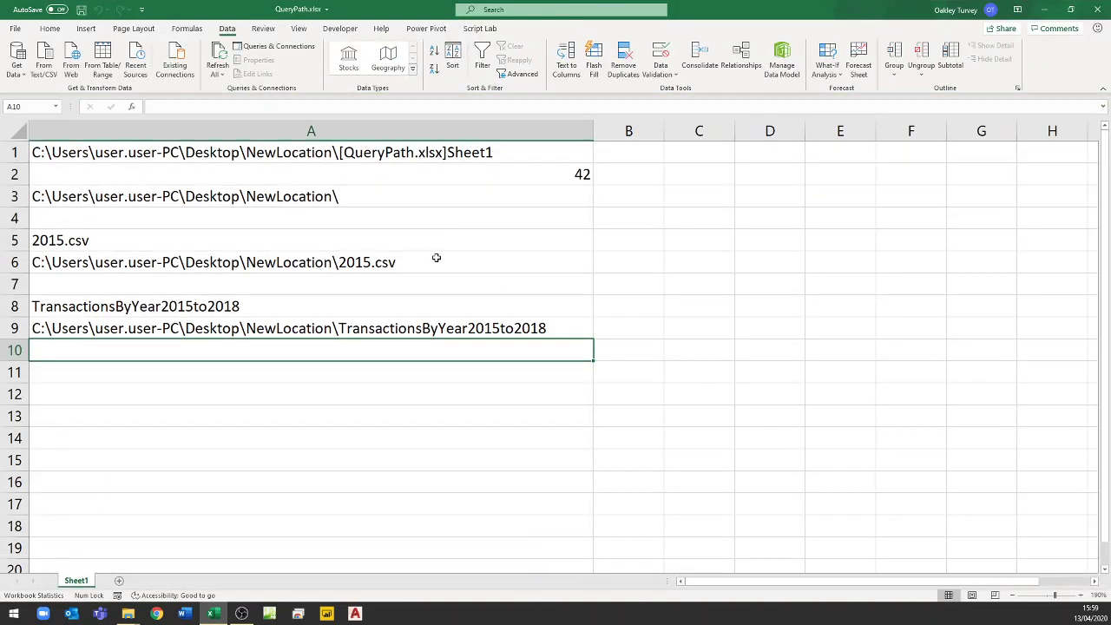
pyautogui.click(276, 46)
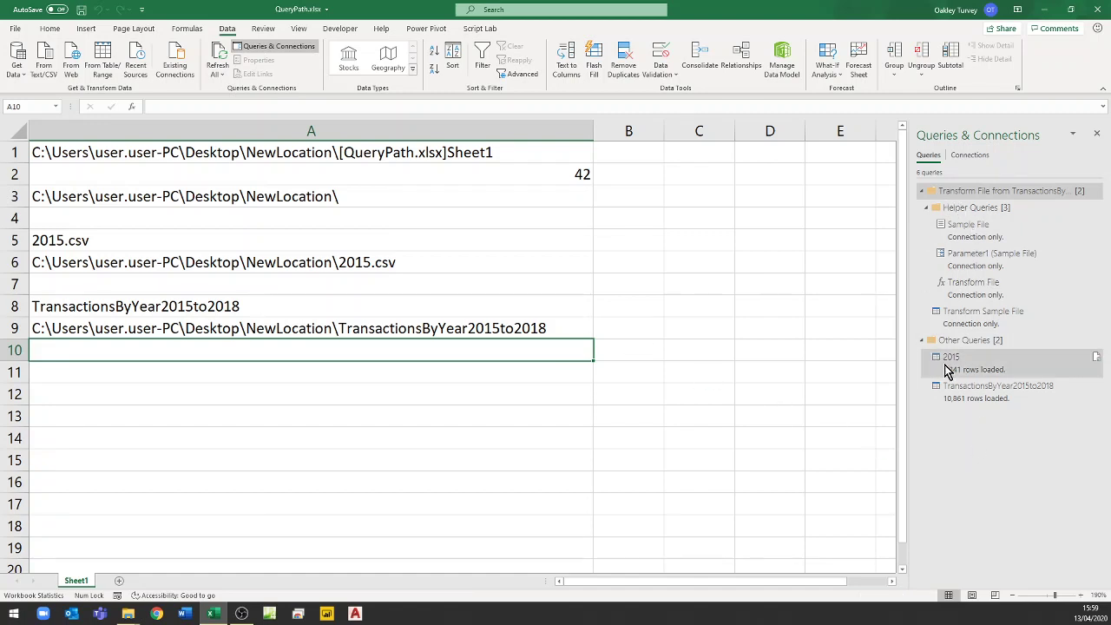
pyautogui.moveTo(960, 369)
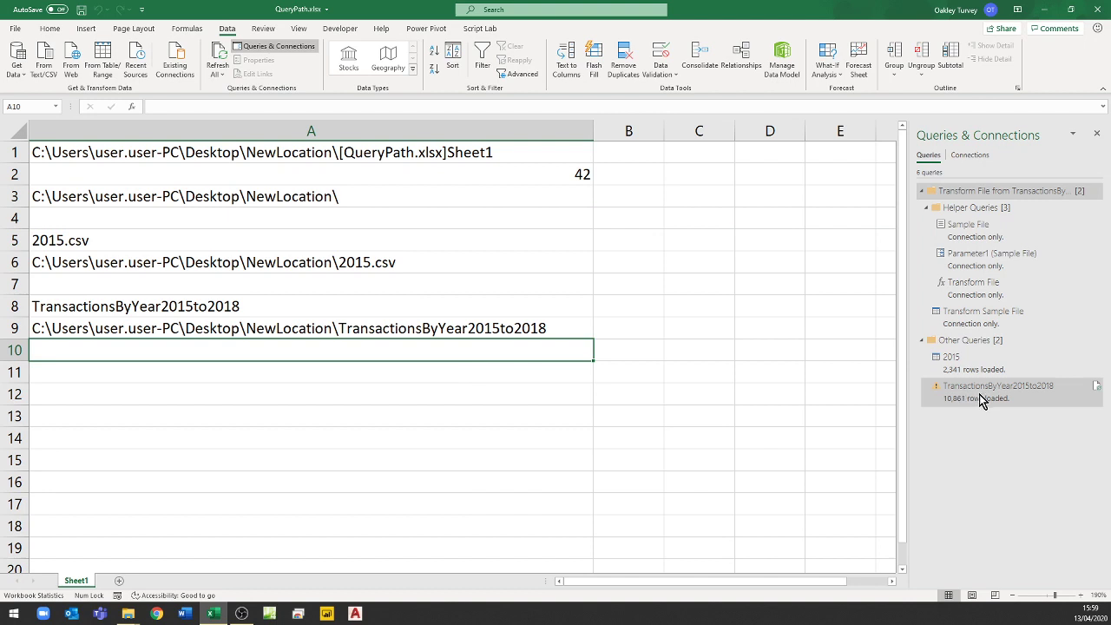
pyautogui.moveTo(1101, 405)
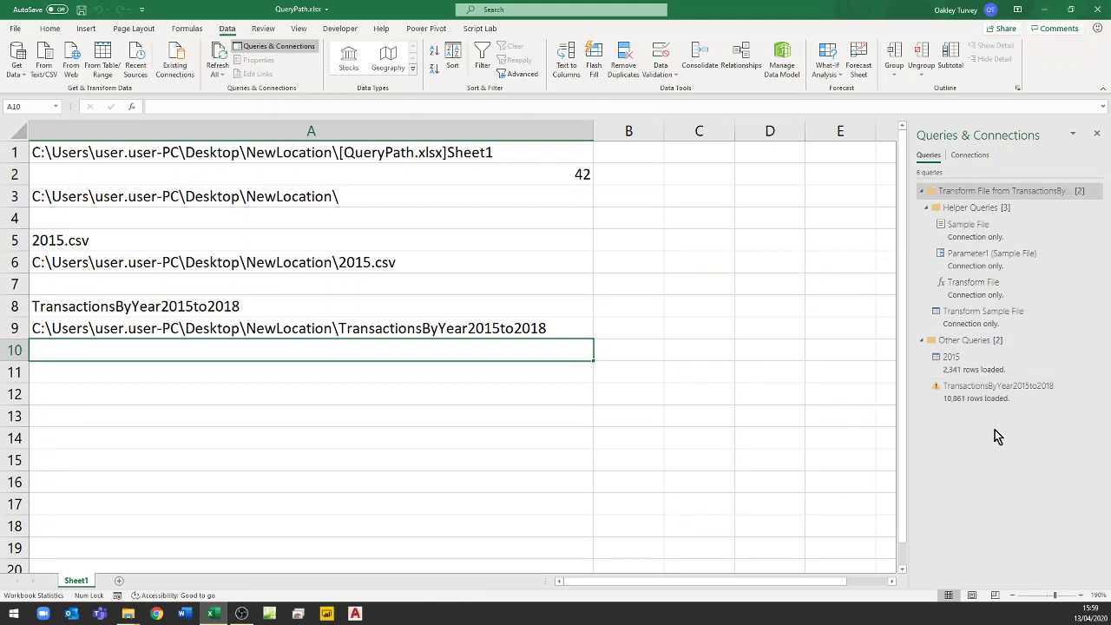
# - Copy the TransactionsByYear2015to2018 folder from the Desktop into the NewLocation folder in File Explorer
pyautogui.moveTo(128, 614)
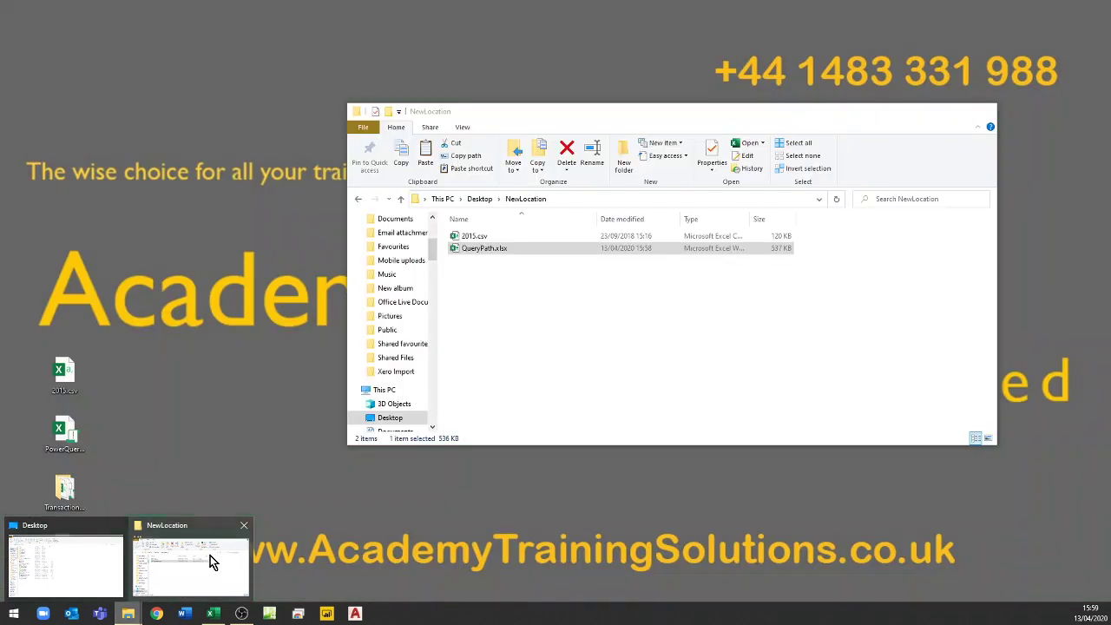
pyautogui.click(214, 562)
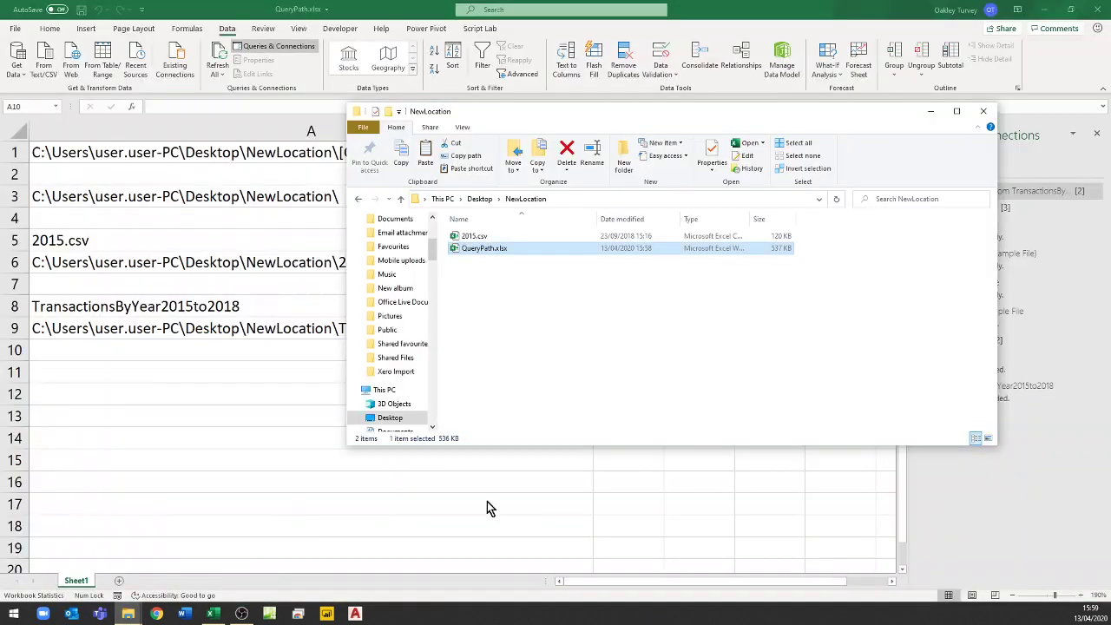
pyautogui.click(1018, 10)
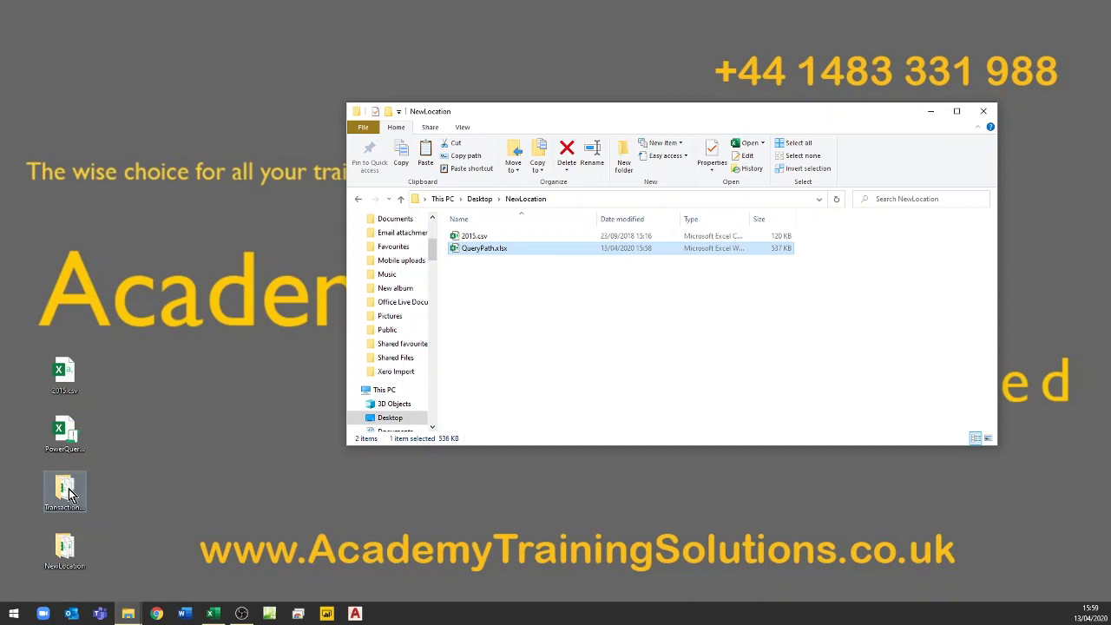
pyautogui.moveTo(66, 488); pyautogui.dragTo(531, 350)
pyautogui.press('ctrl')
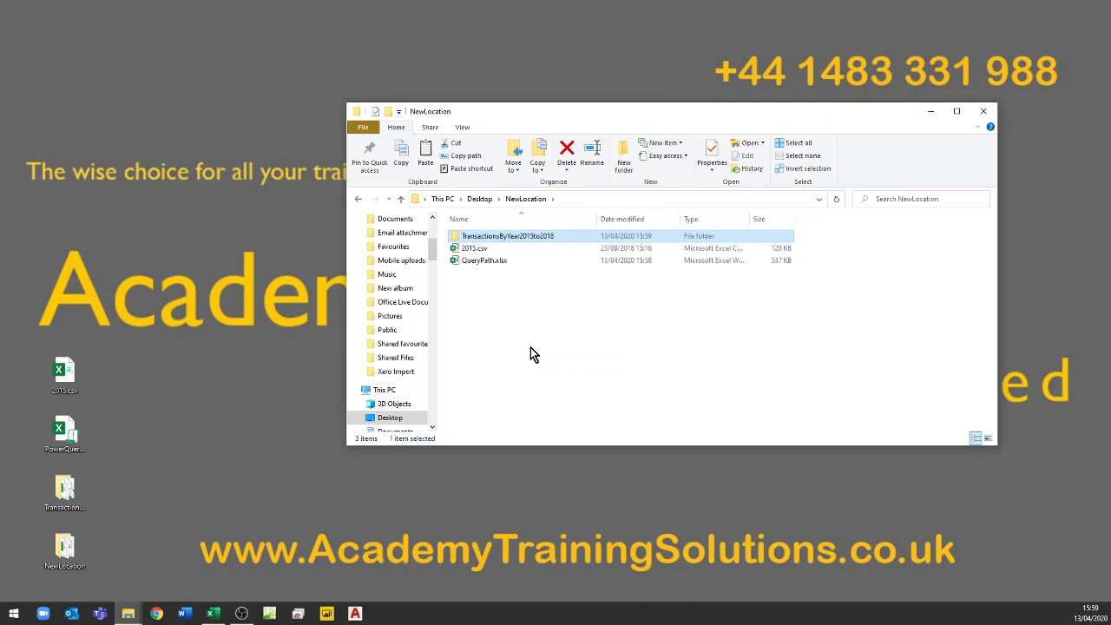
# - Switch back to the QueryPath.xlsx workbook in Excel and refresh the TransactionsByYear2015to2018 query
pyautogui.click(213, 614)
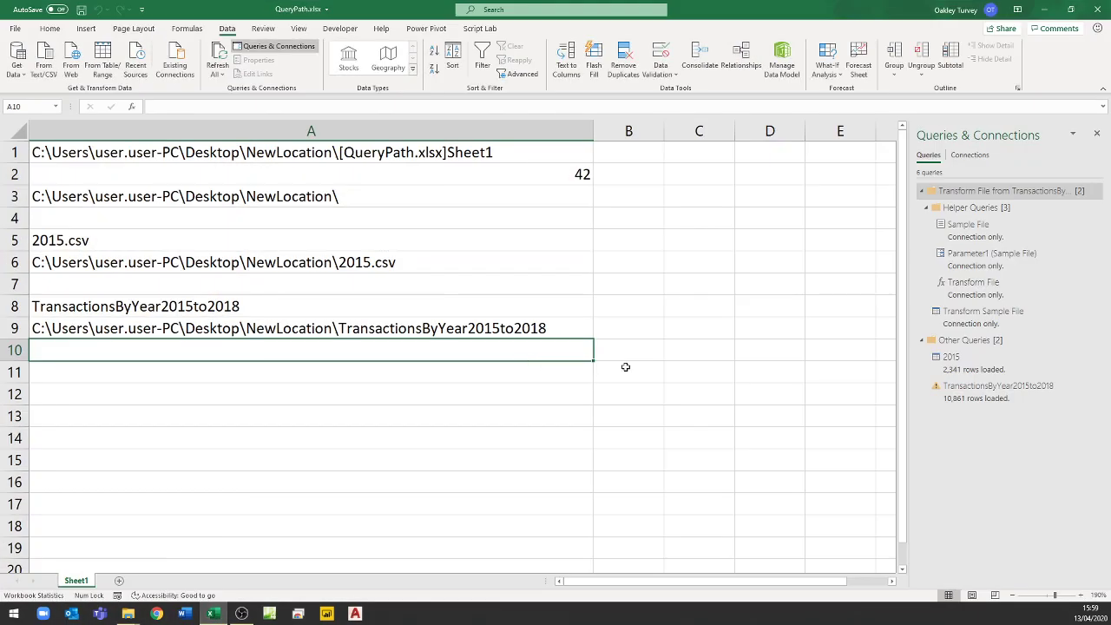
pyautogui.click(1094, 387)
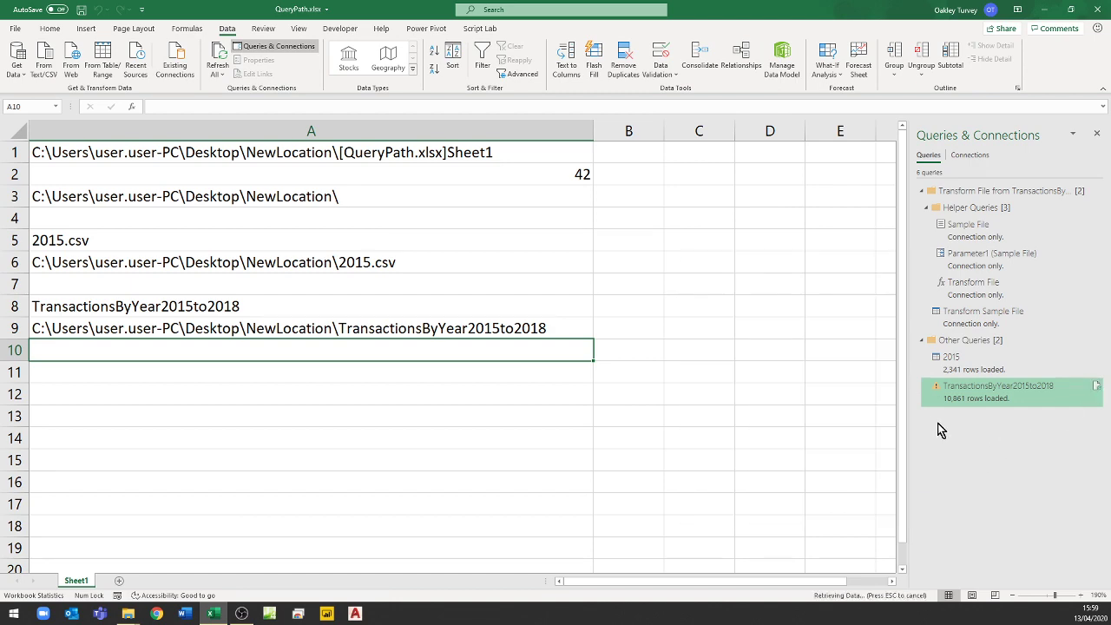